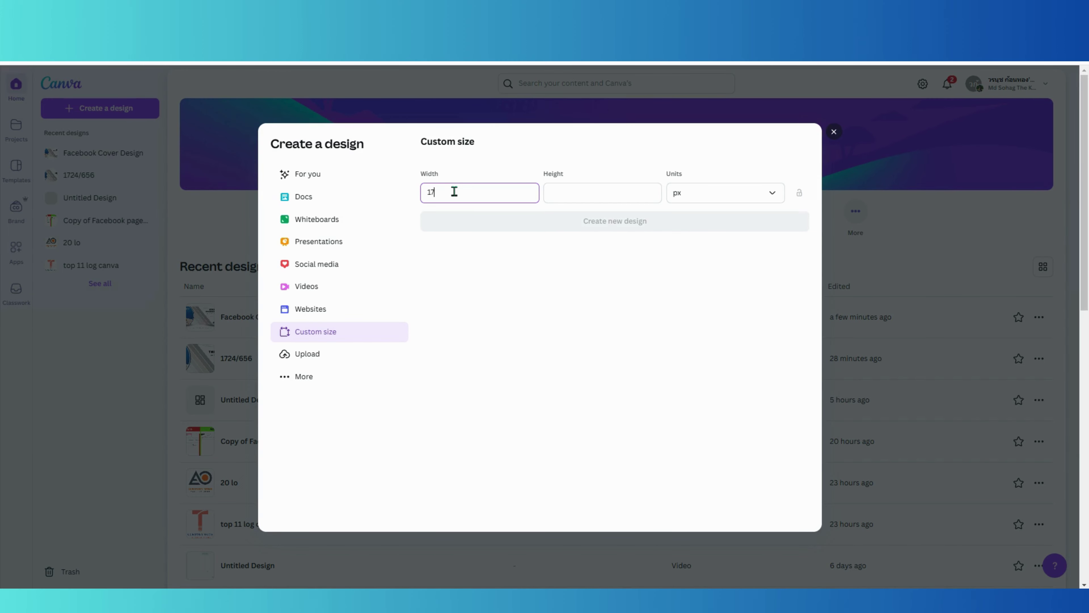
- Create a new custom-size design 1724 px wide and 656 px high
click(578, 201)
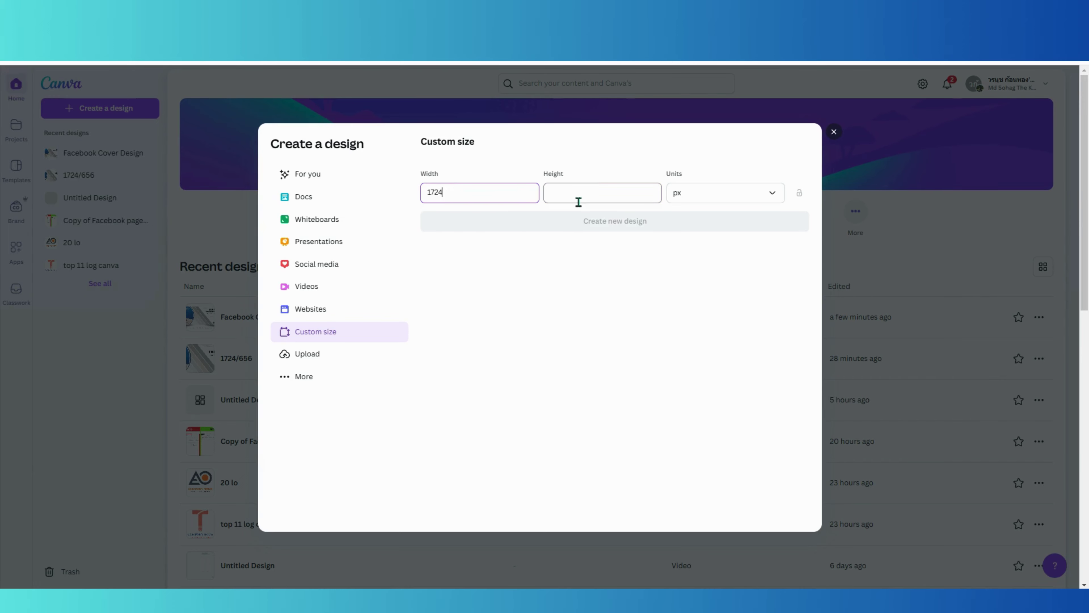
text(6)
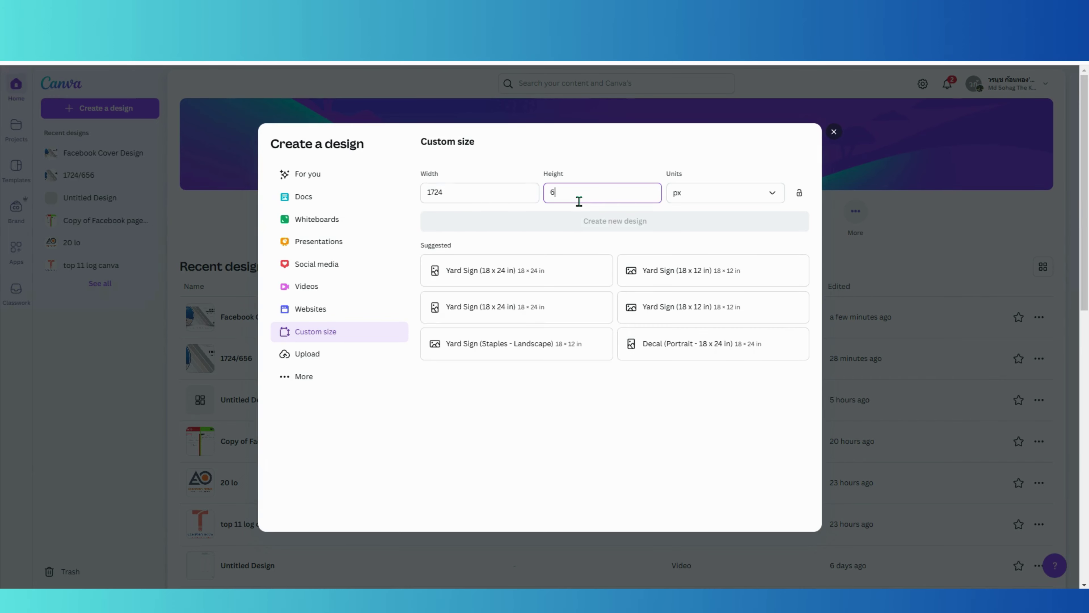
text(56)
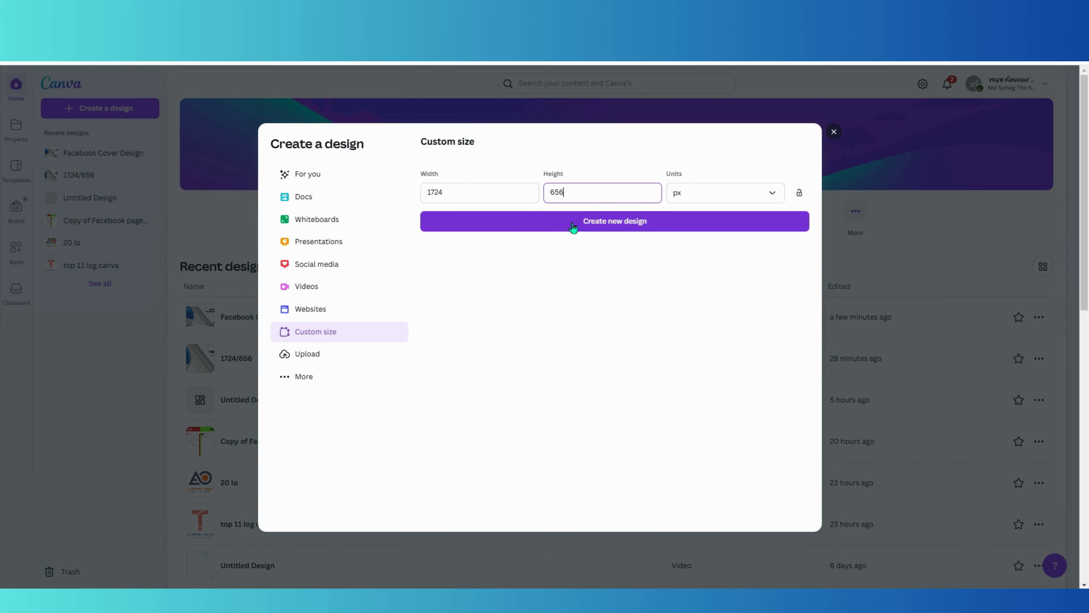
click(615, 221)
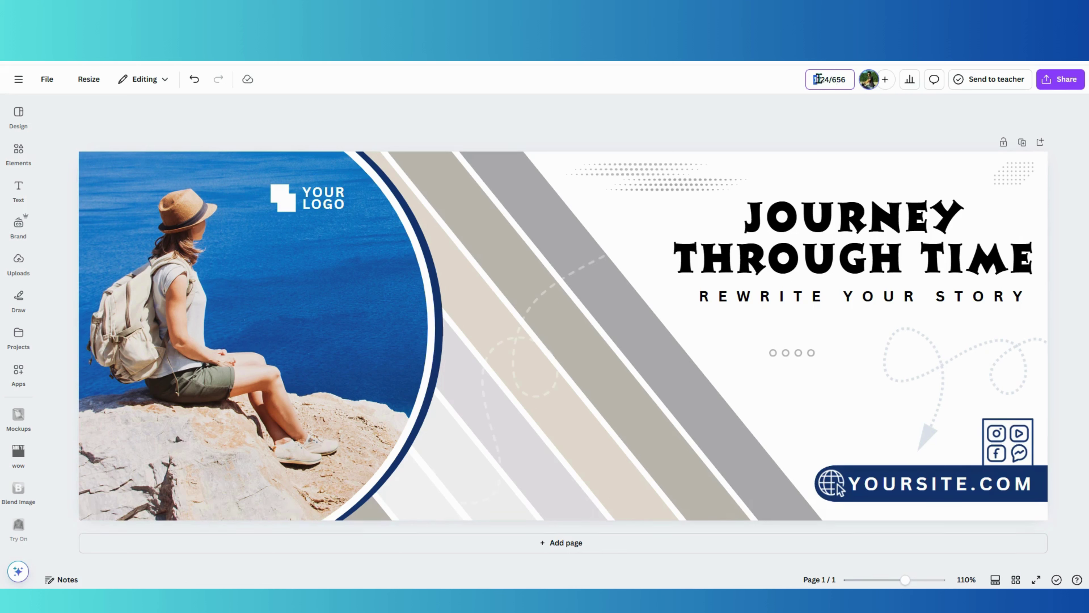
- Add a blank second page below the finished travel banner
click(754, 123)
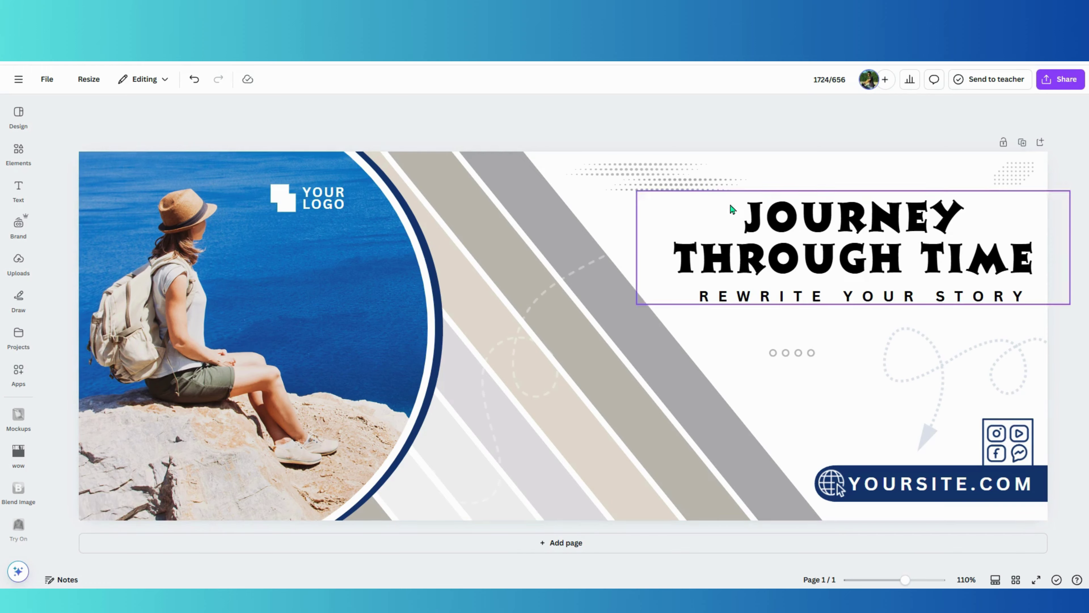
click(556, 547)
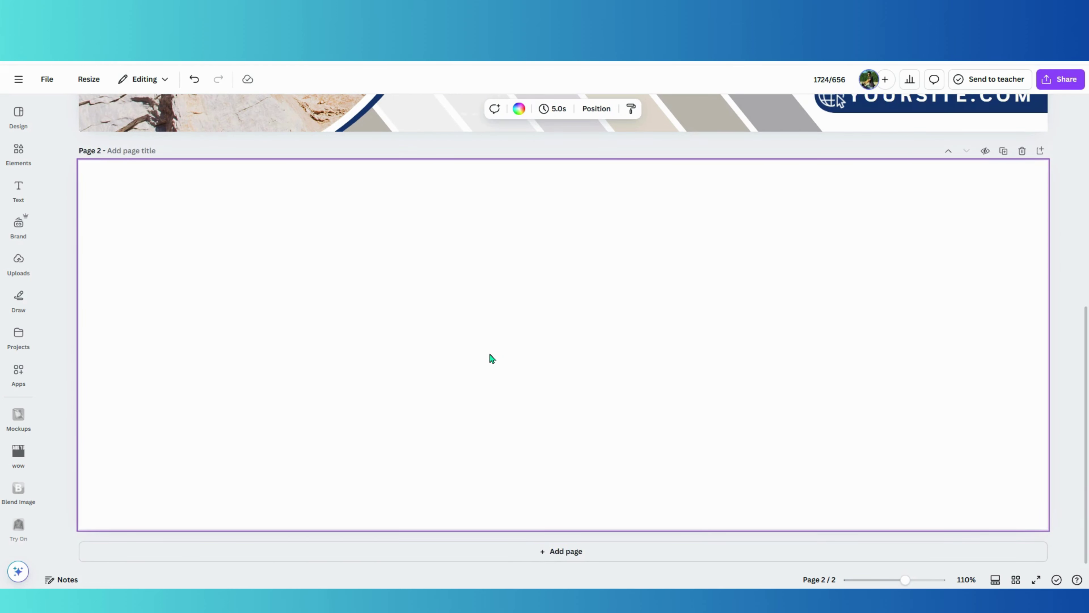
- Insert a circular frame on page 2, enlarge it beyond the page height and position it over the page's left edge
click(19, 152)
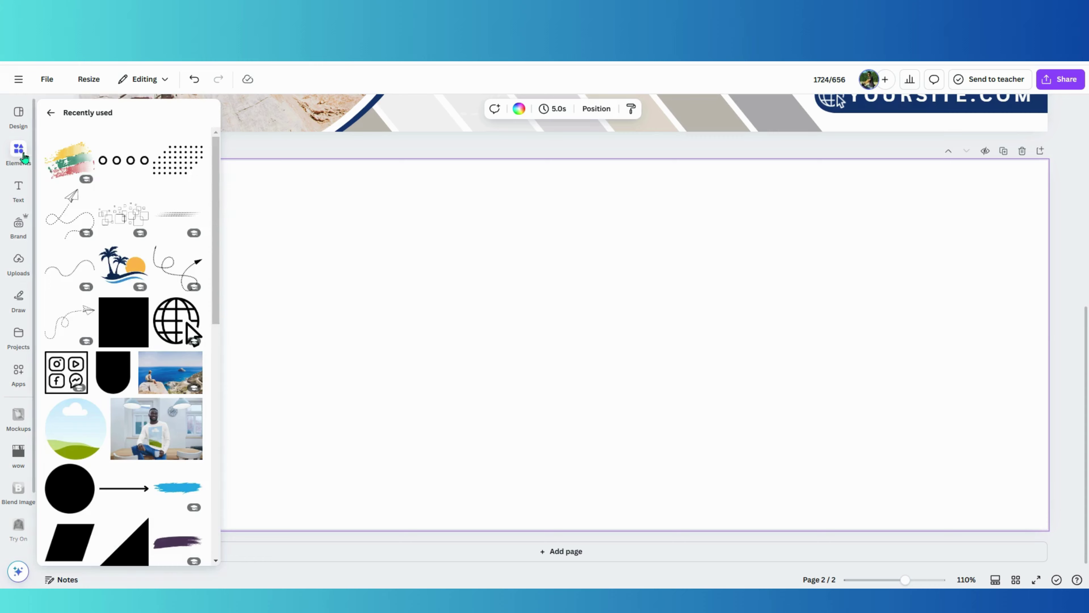
click(48, 111)
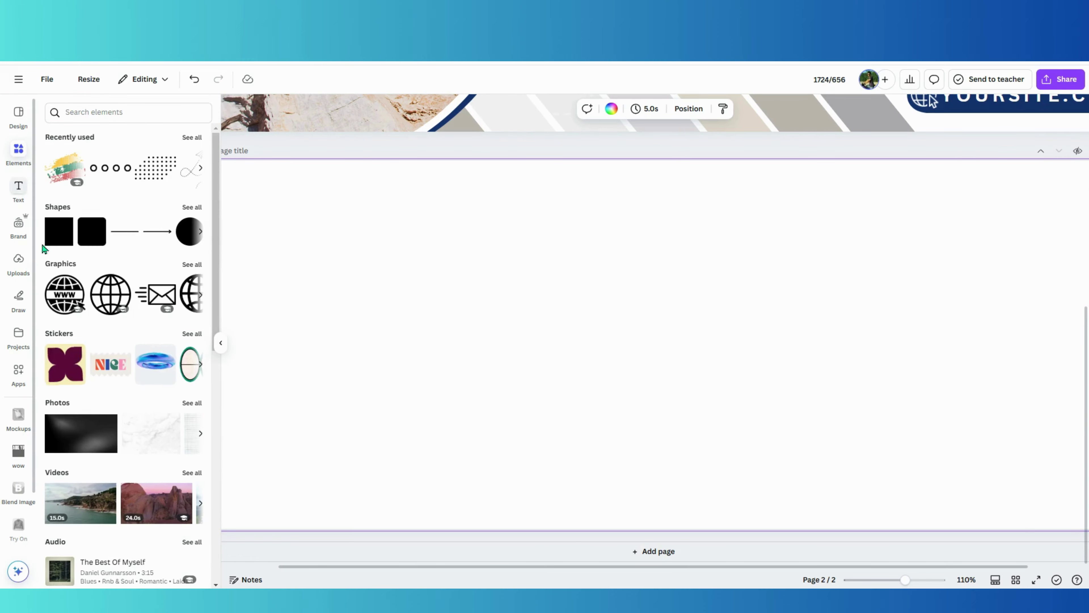
scroll(120, 305, down, 10)
scroll(146, 330, down, 3)
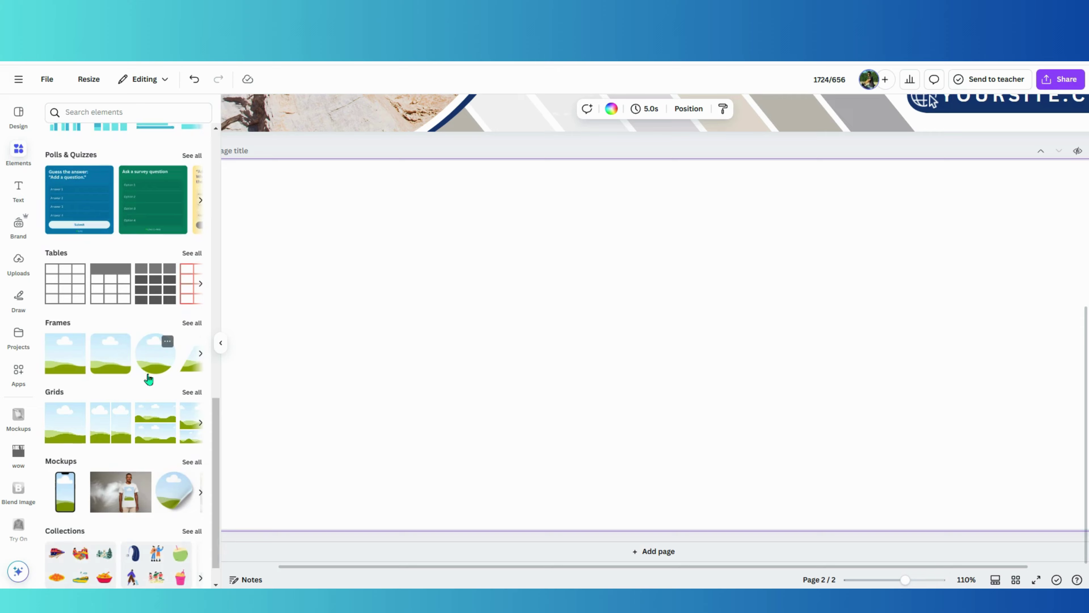
scroll(151, 391, down, 1)
scroll(143, 326, up, 10)
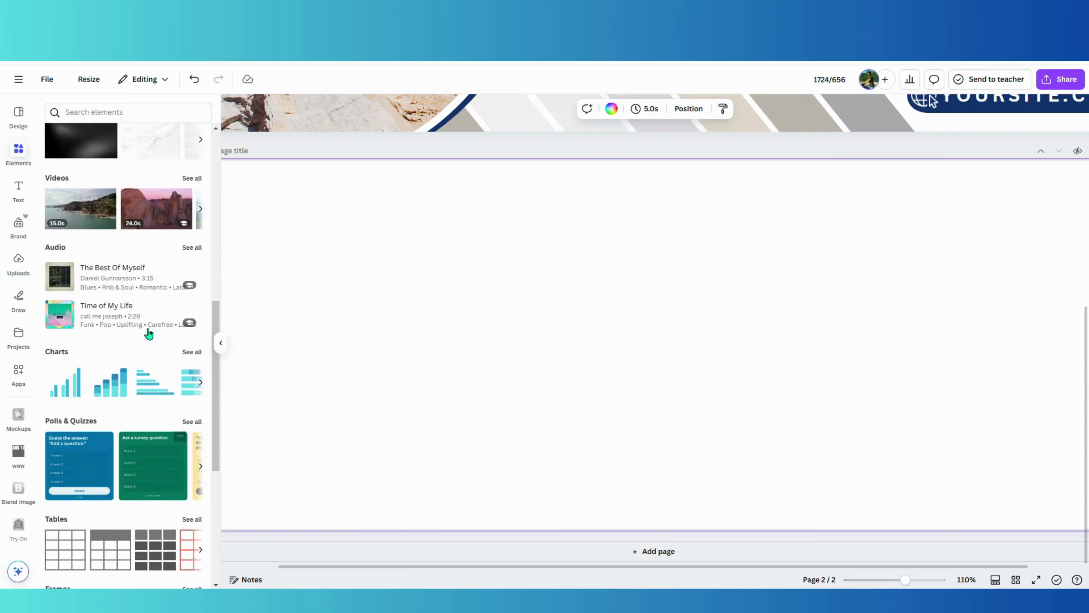
scroll(137, 254, down, 10)
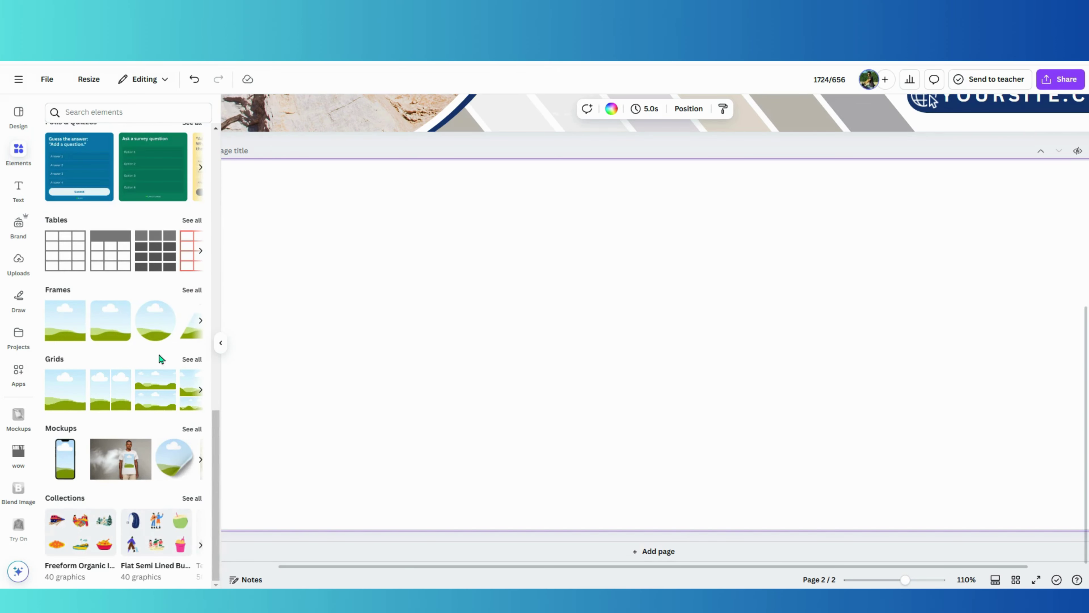
click(144, 327)
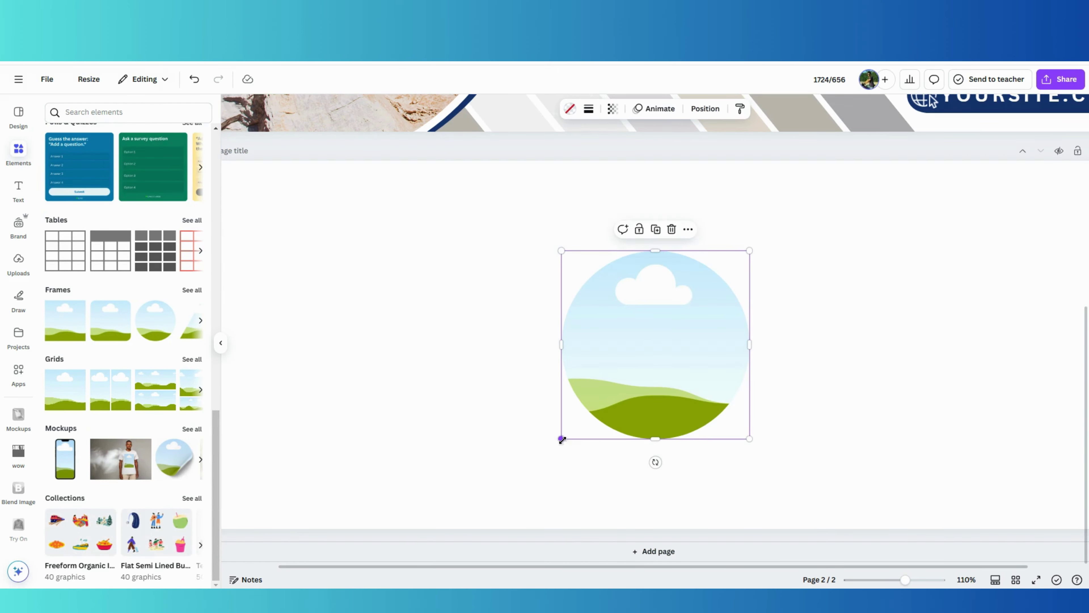
drag(560, 441, 225, 577)
drag(547, 487, 412, 356)
- Fill the circular frame with the recently used photo of the backpacker sitting on a rock by the sea
scroll(65, 222, up, 20)
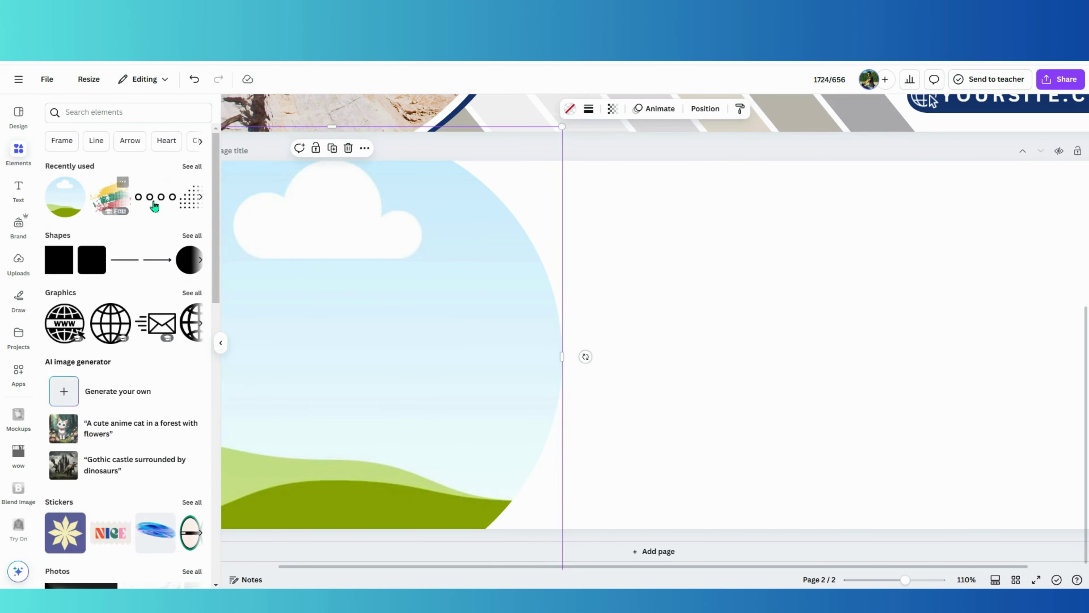
click(191, 166)
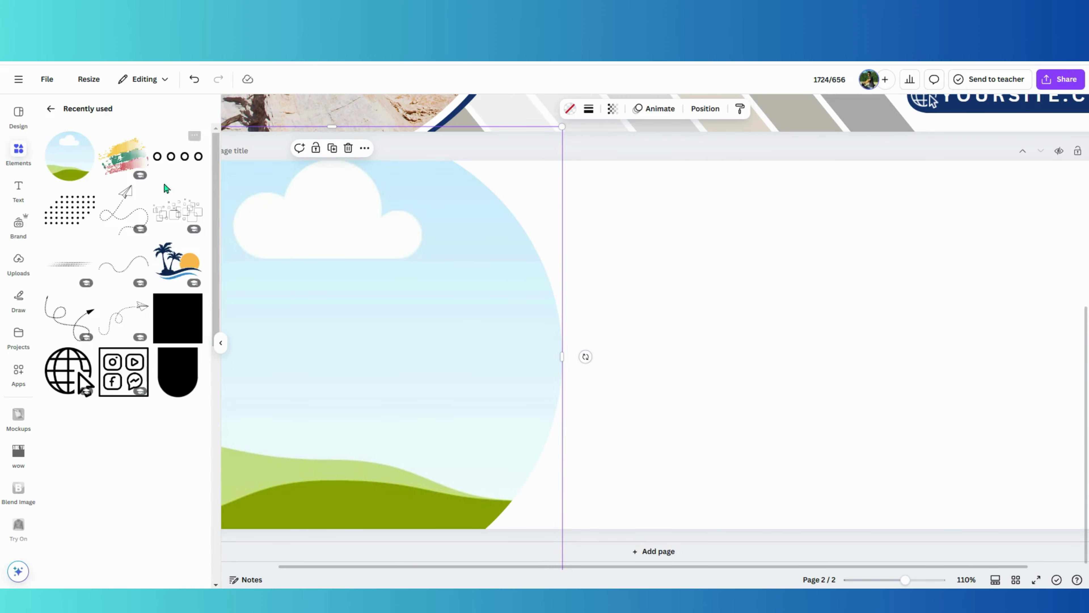
click(103, 434)
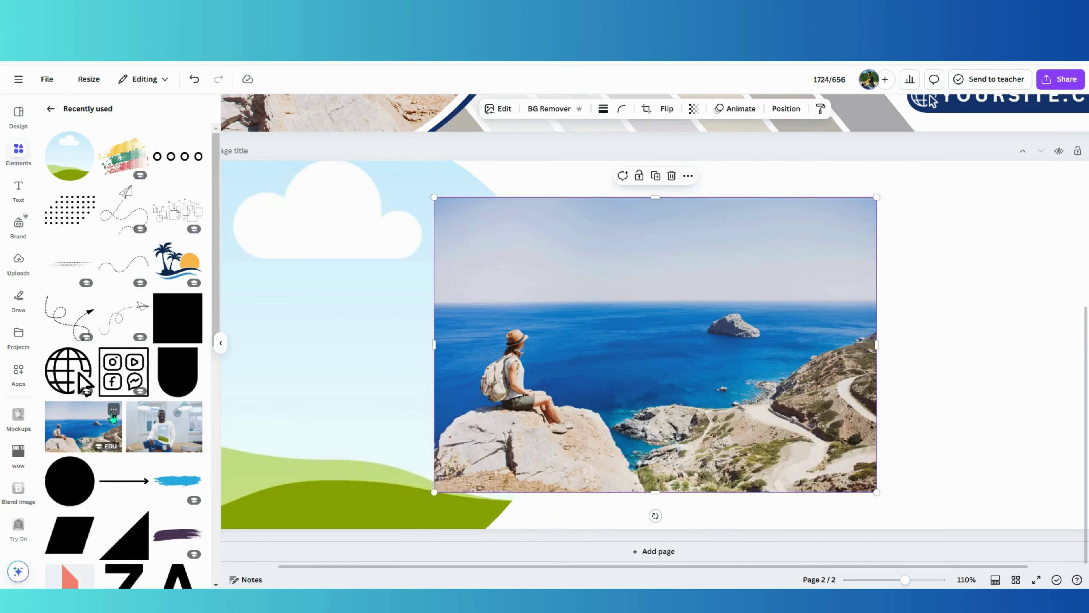
click(220, 342)
drag(394, 361, 318, 360)
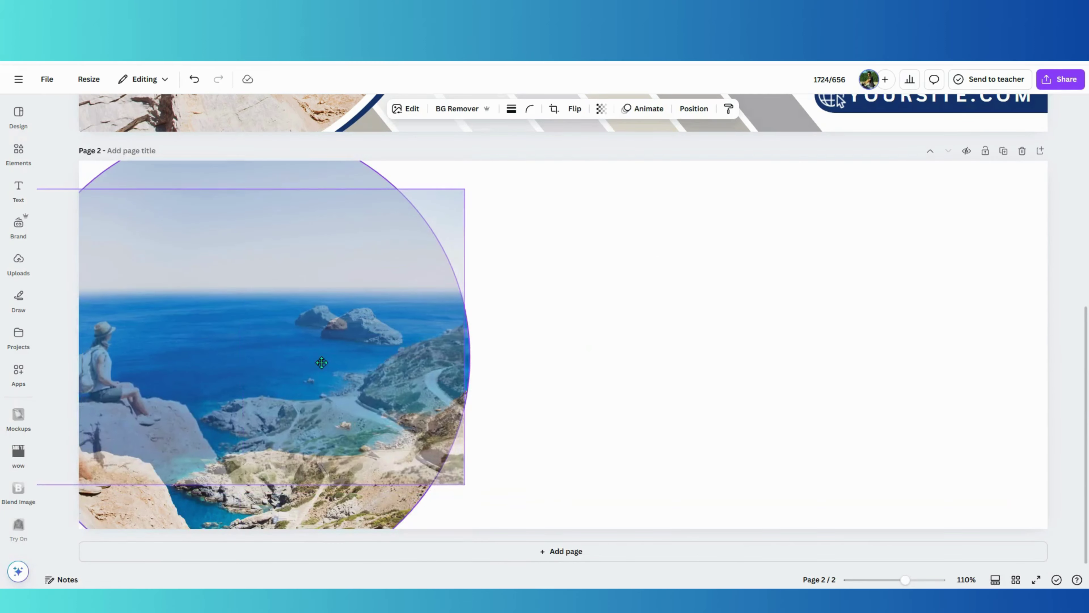
- Enlarge and reposition the photo inside the circular frame so the seated backpacker fills it against the blue sea
double_click(275, 352)
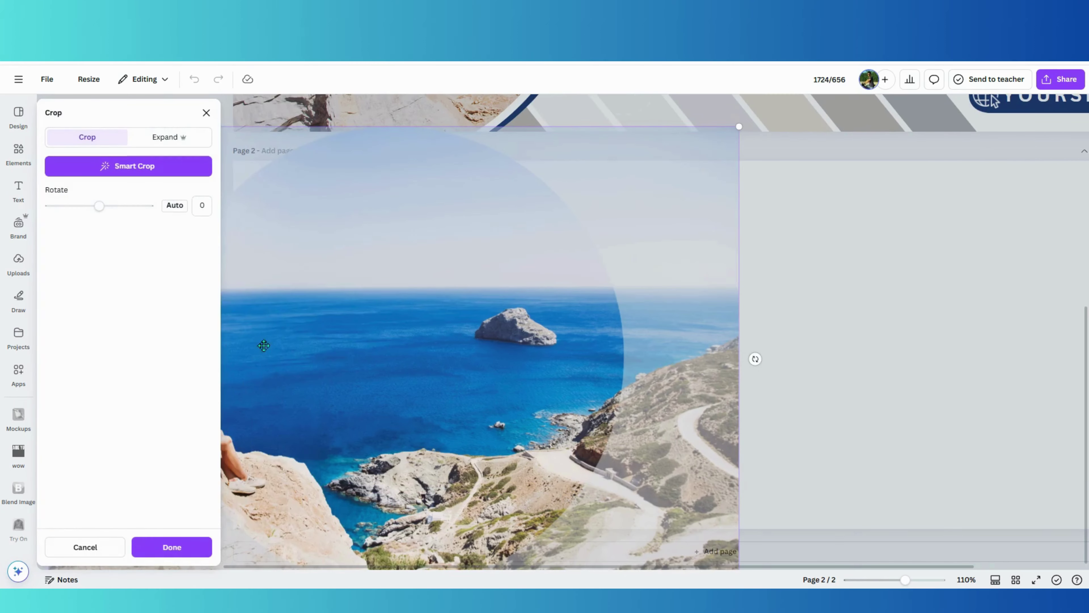
drag(854, 129, 1072, 97)
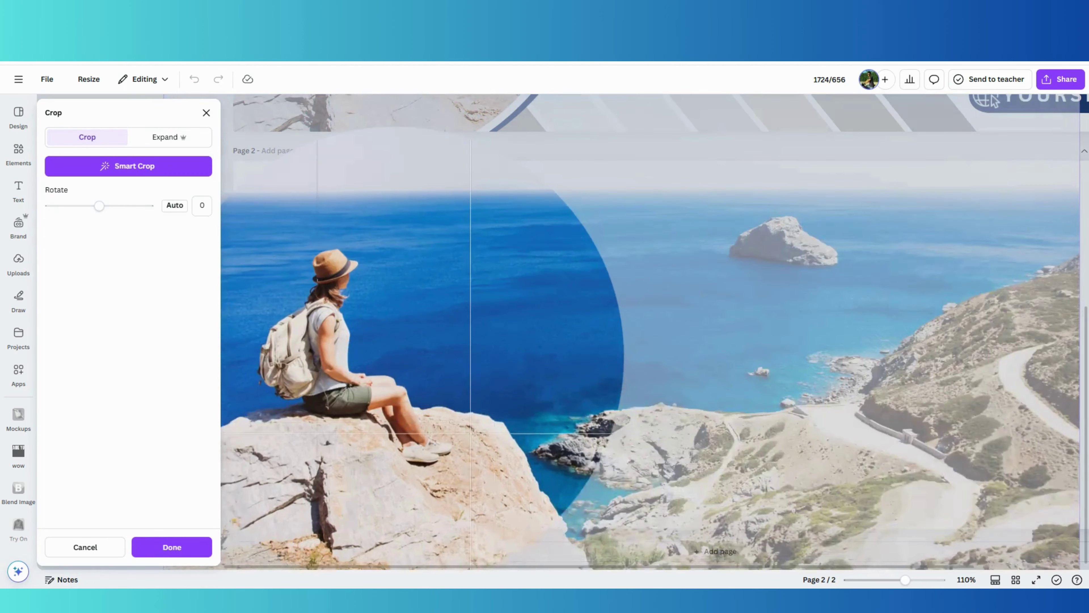
drag(427, 465, 427, 524)
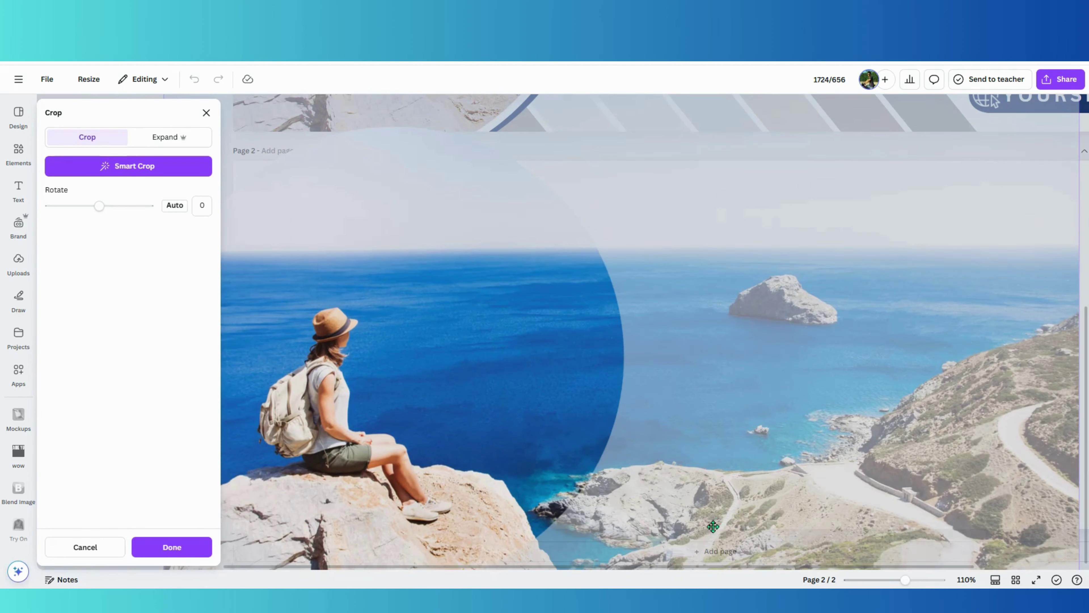
drag(905, 581, 901, 583)
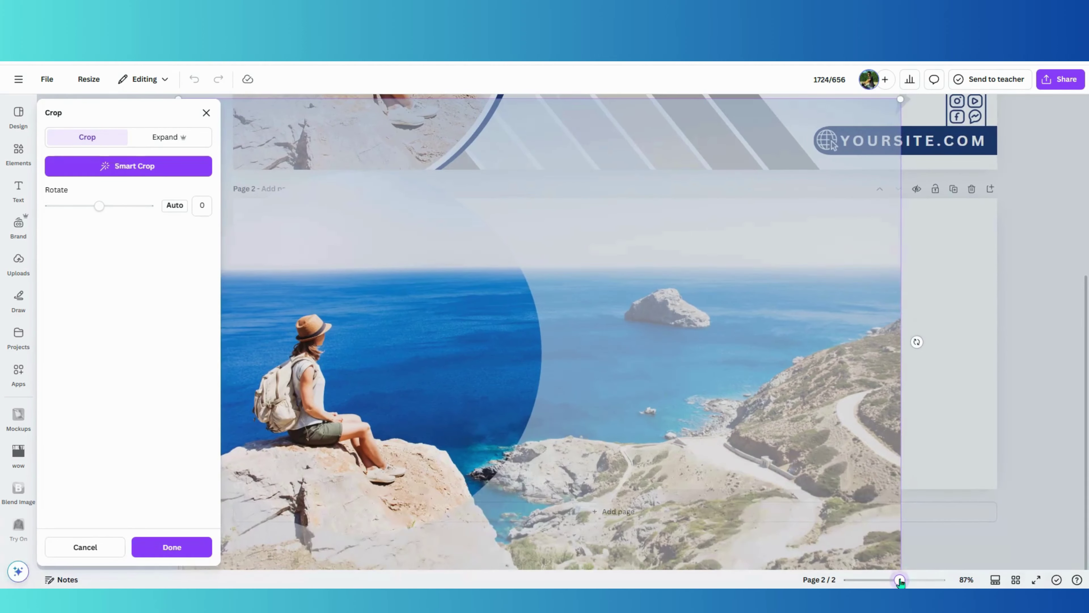
drag(901, 98, 1030, 11)
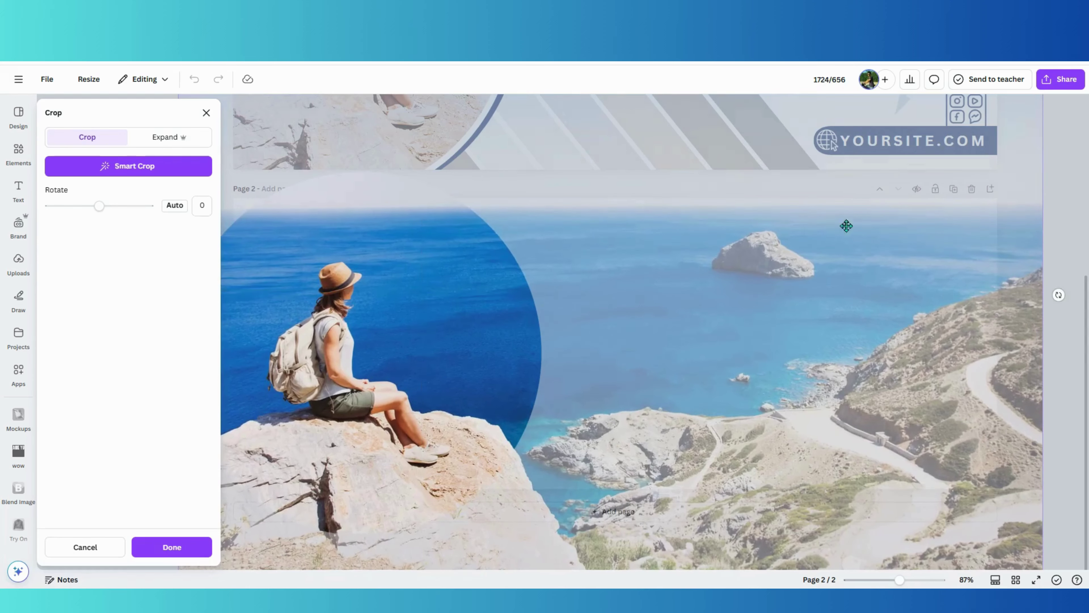
mouse_move(617, 418)
mouse_down()
mouse_move(593, 423)
mouse_move(617, 420)
mouse_up()
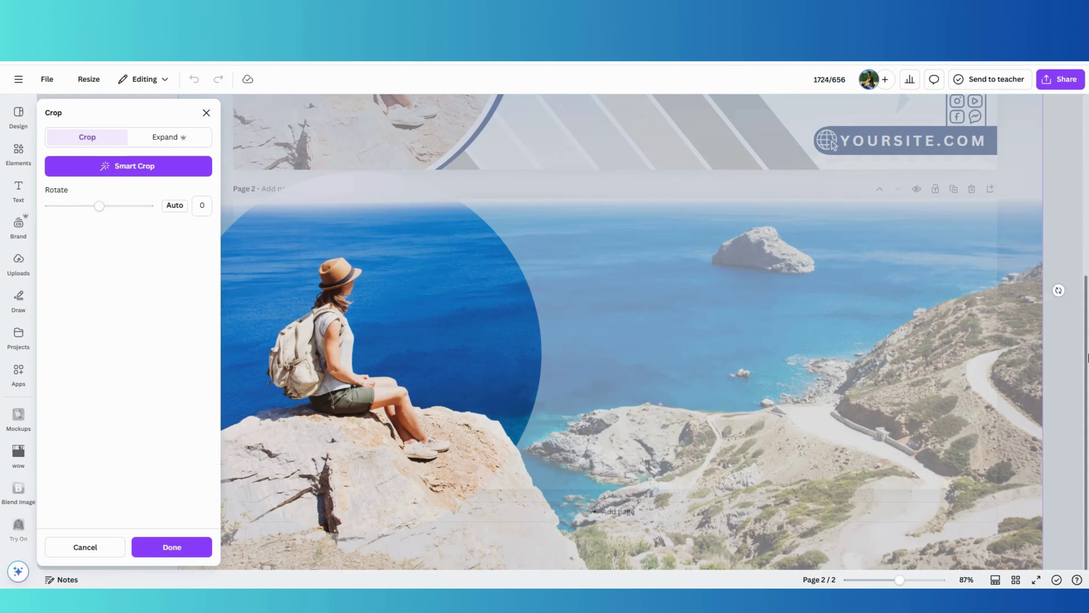
click(1052, 354)
- Shift the circular photo slightly to the left so more of it overhangs the page's left edge
scroll(936, 408, up, 1)
drag(352, 378, 328, 371)
click(593, 362)
drag(441, 377, 437, 376)
click(530, 345)
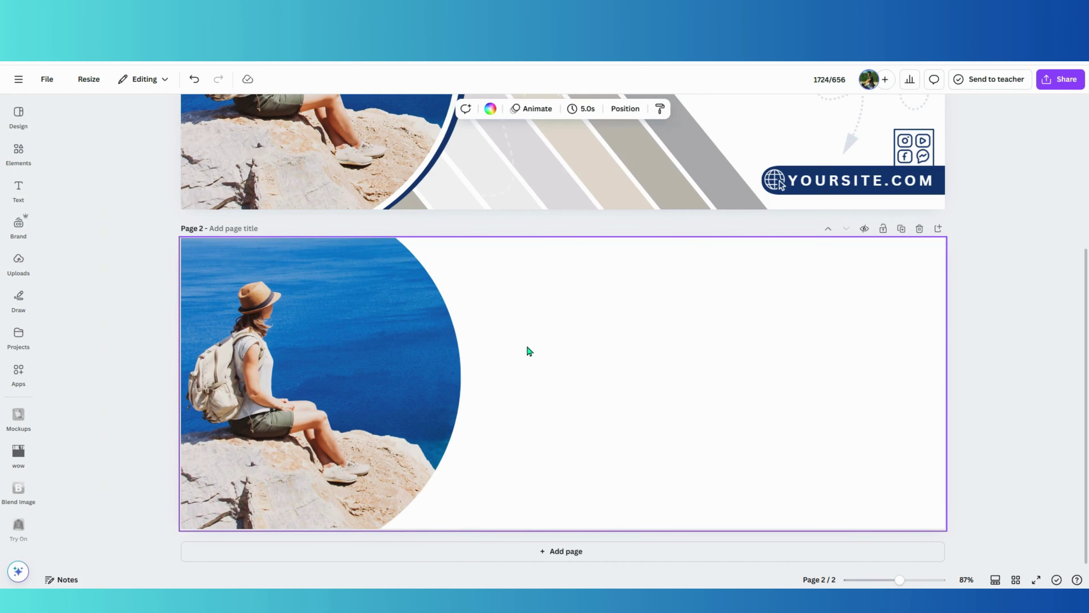
- Give the circular photo a solid white border with a weight of 9
click(407, 332)
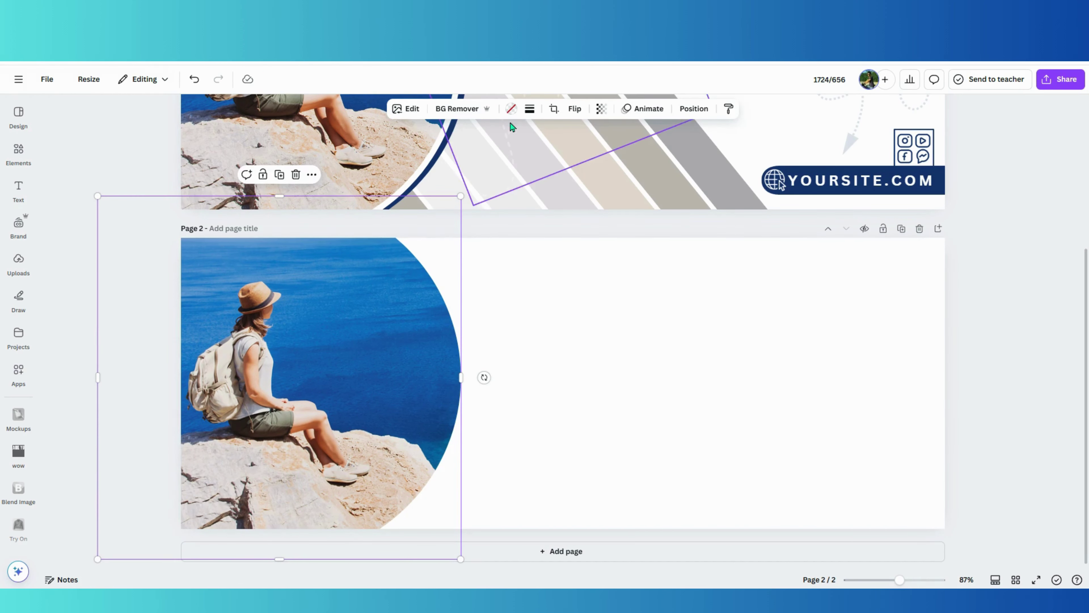
click(531, 110)
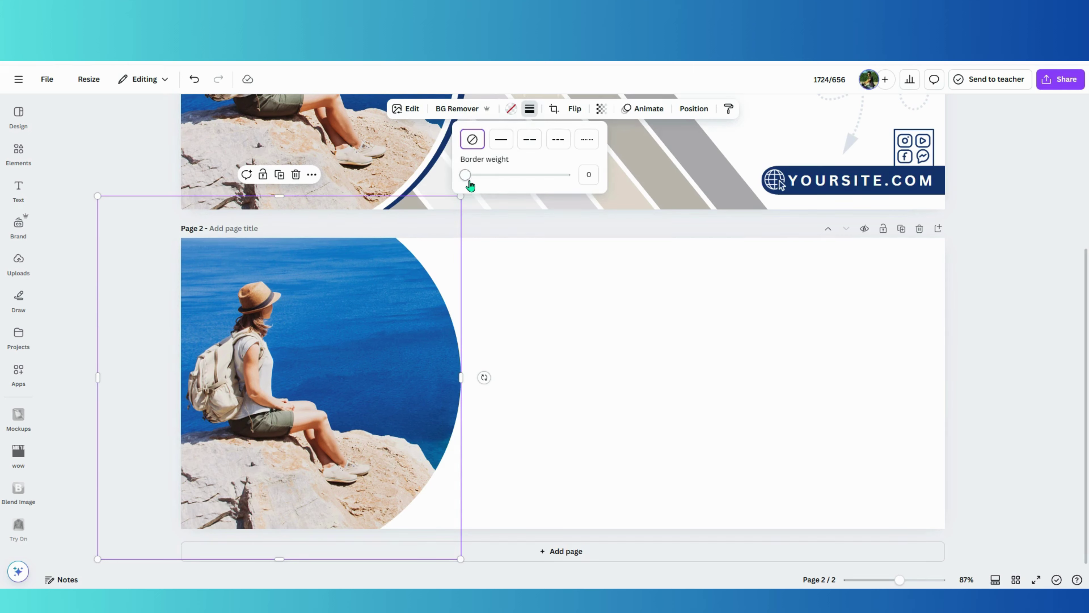
drag(469, 180, 474, 175)
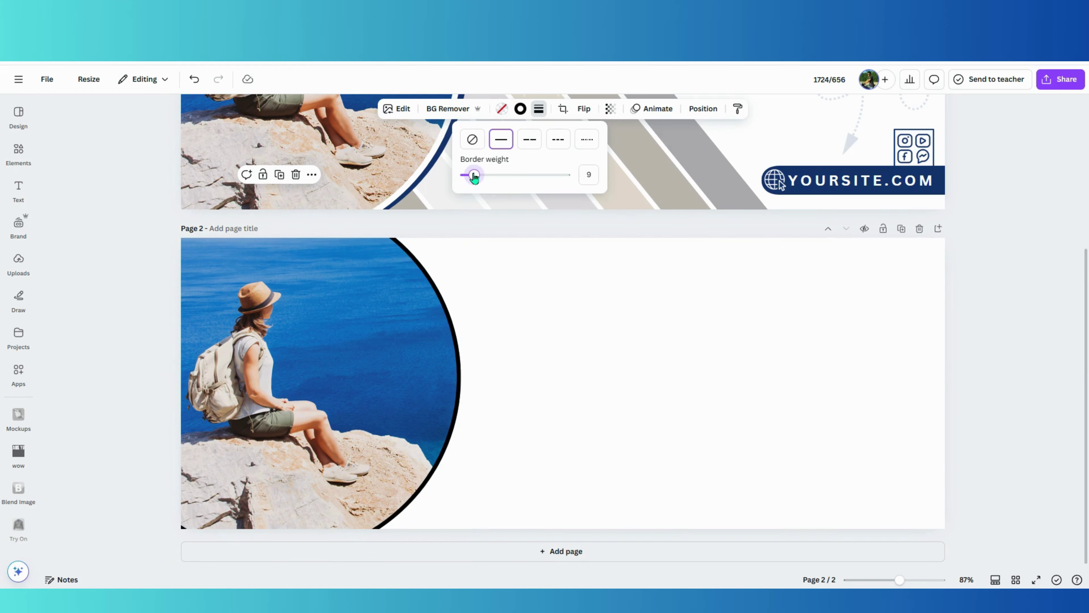
click(521, 109)
click(191, 389)
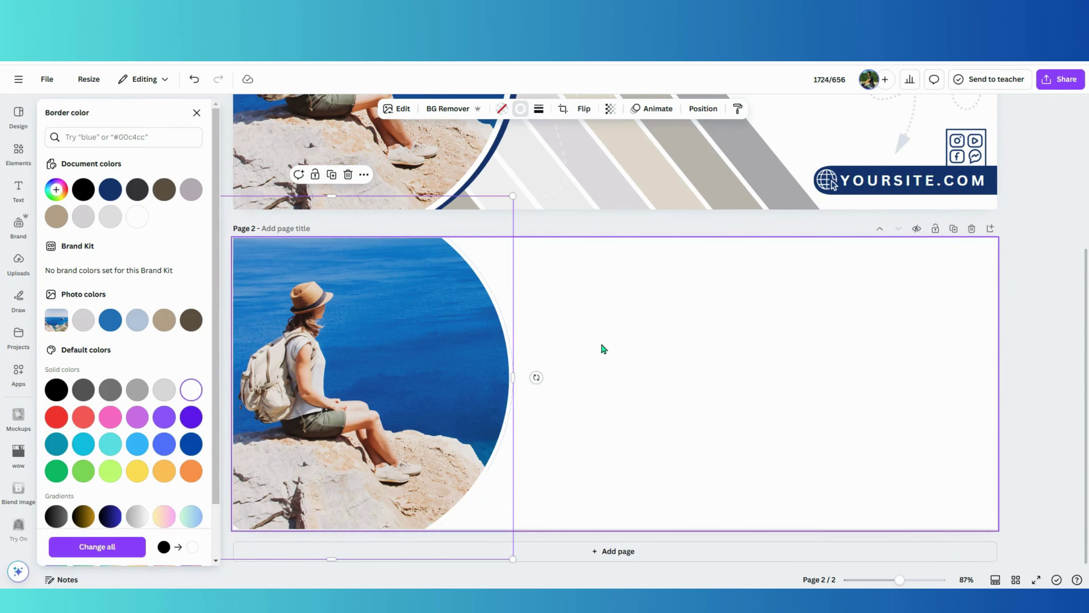
click(601, 348)
- Duplicate the circular photo and change the copy's border to the document's dark blue
click(388, 360)
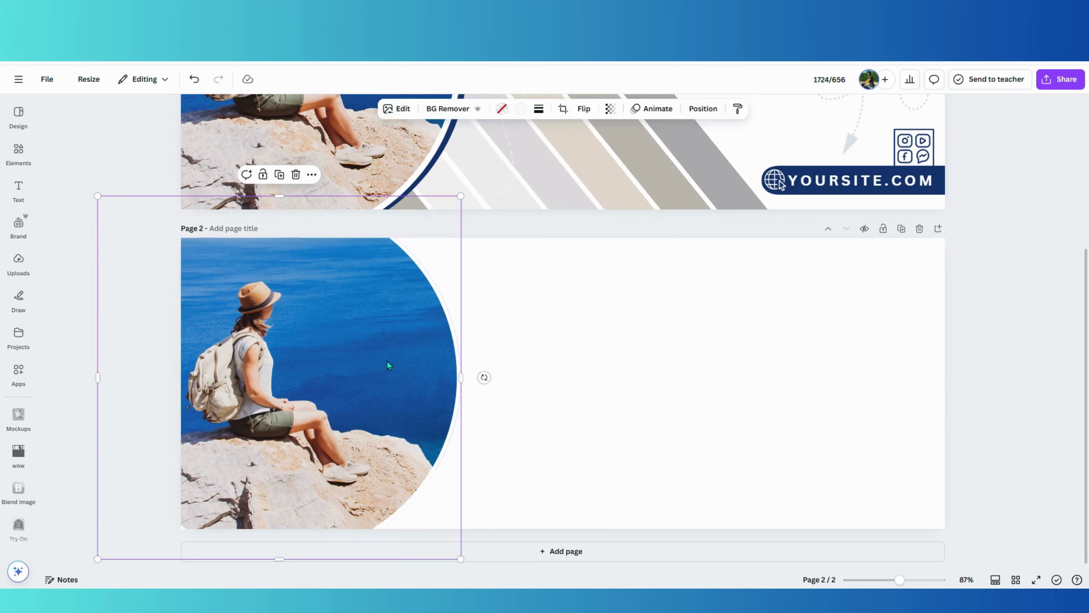
click(278, 175)
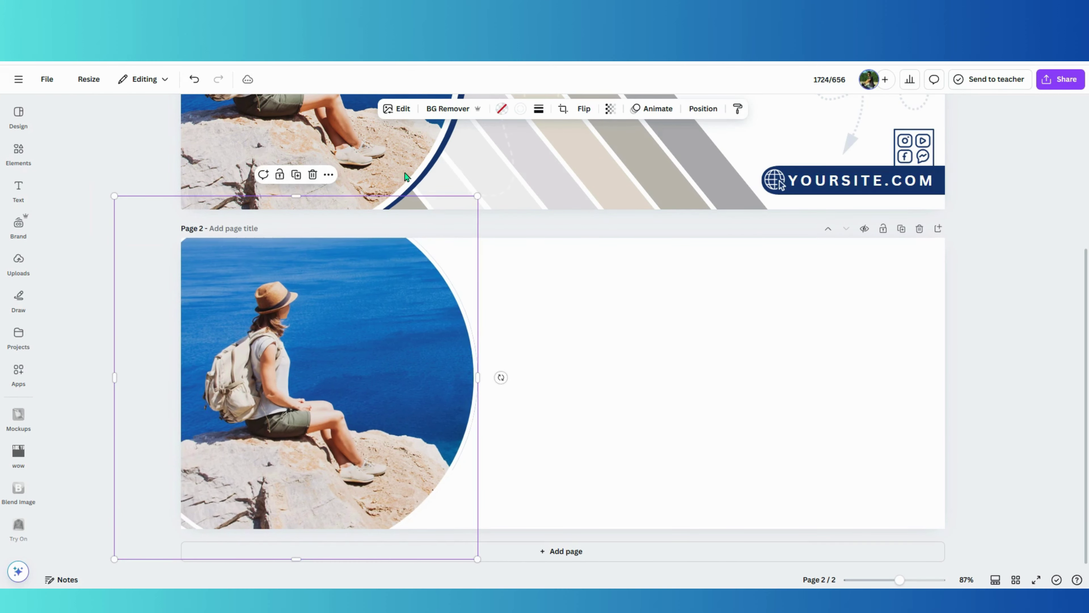
click(521, 108)
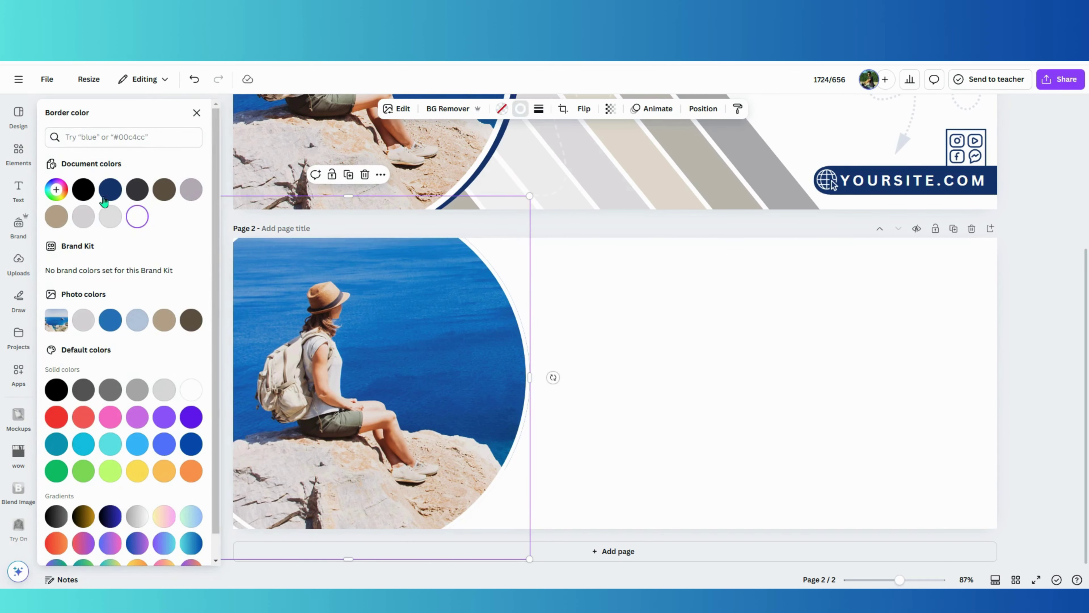
click(104, 199)
- Send the duplicated circular photo one layer backward, behind the original
click(703, 108)
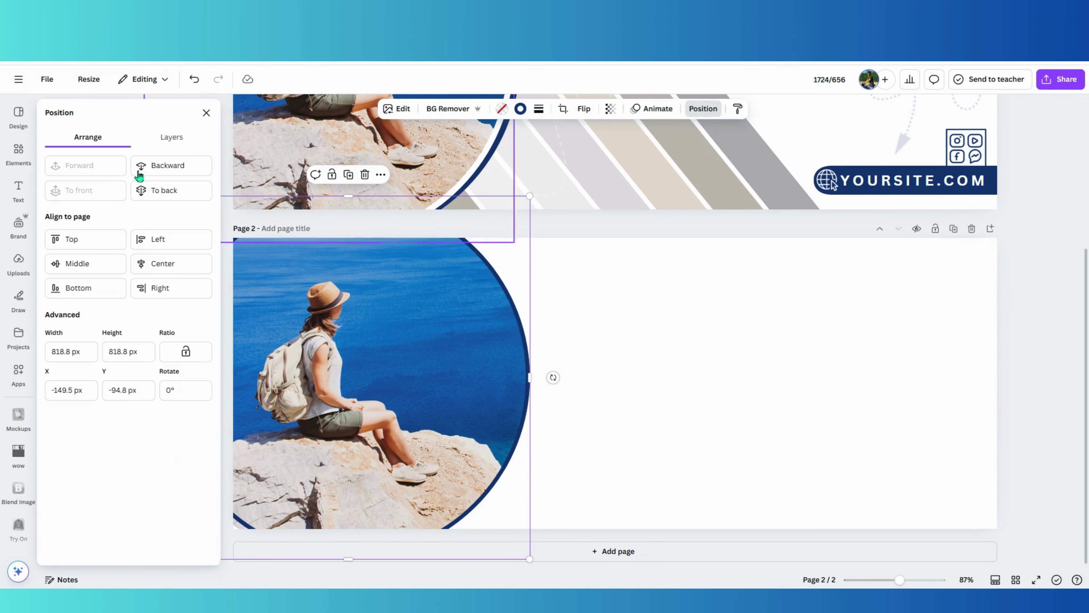
click(142, 168)
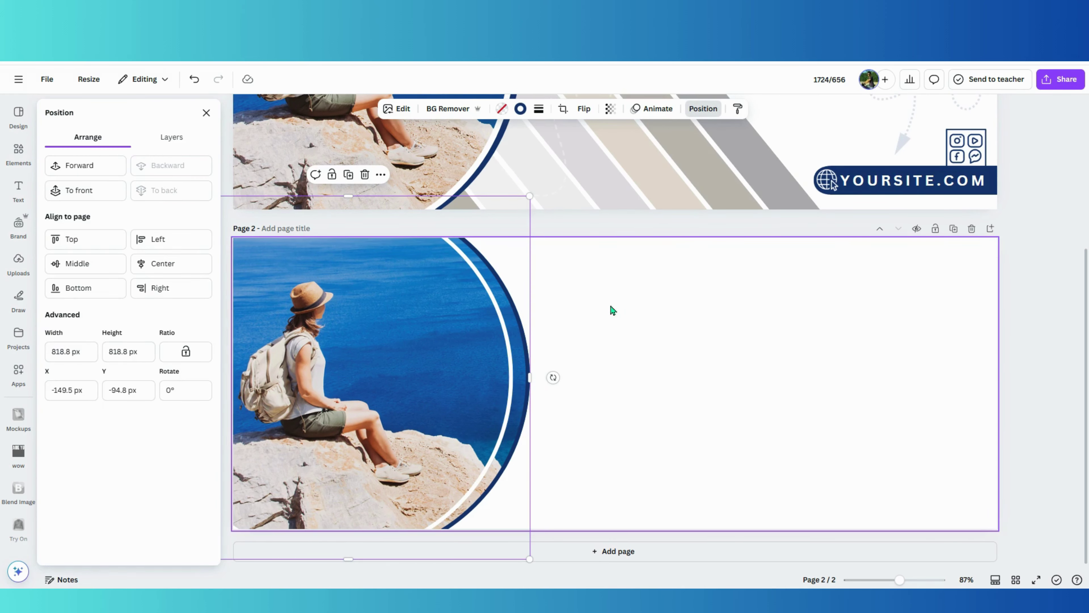
- Remove the border from the rear circular copy by setting its weight to 0, and move the copy slightly left
click(500, 331)
click(517, 329)
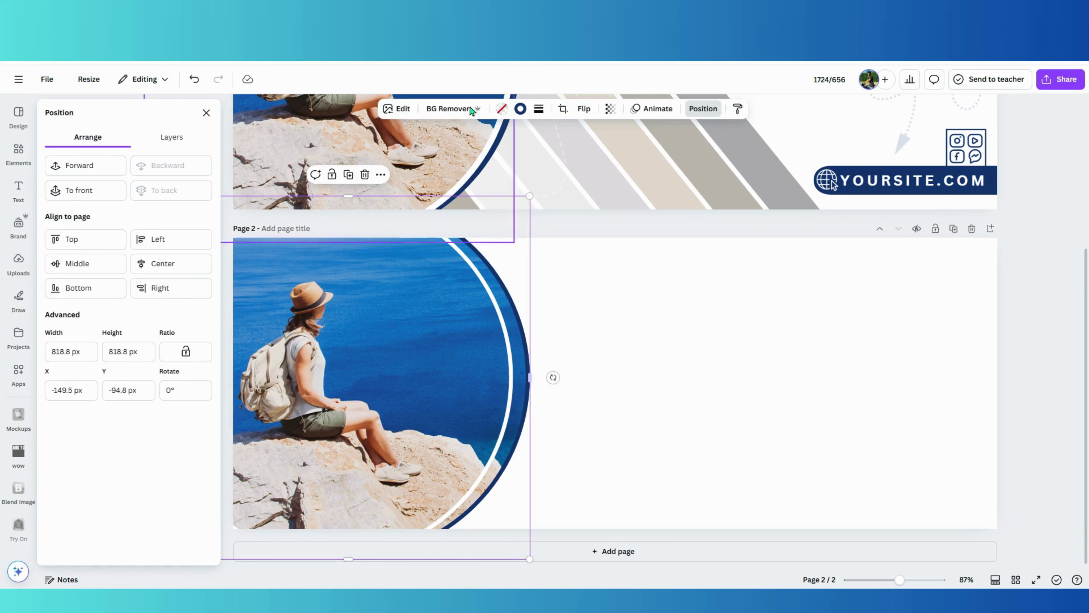
click(520, 109)
click(538, 109)
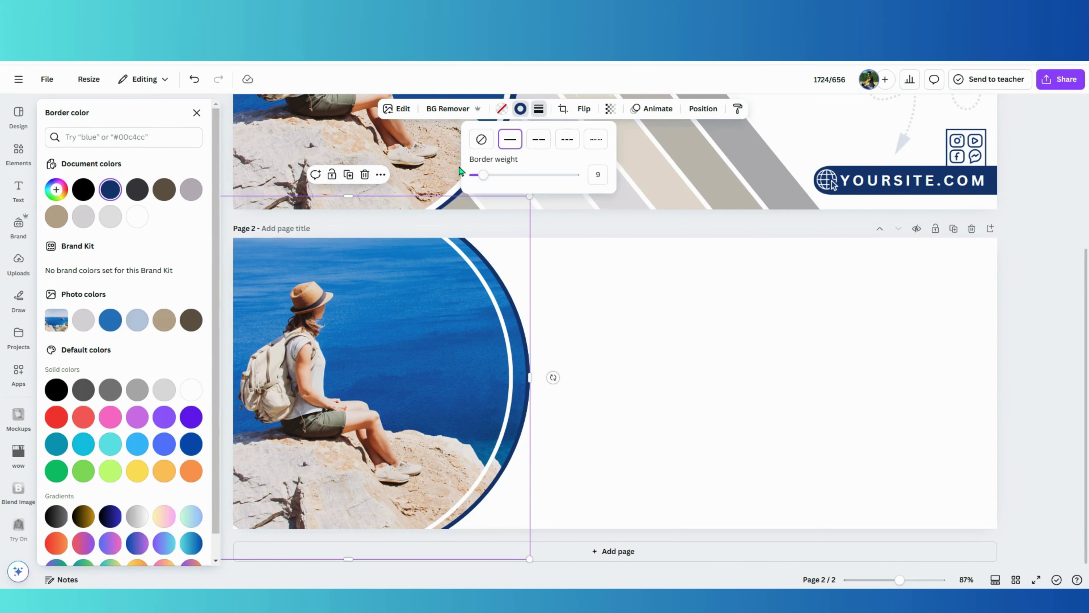
drag(489, 175, 472, 175)
drag(467, 342, 461, 343)
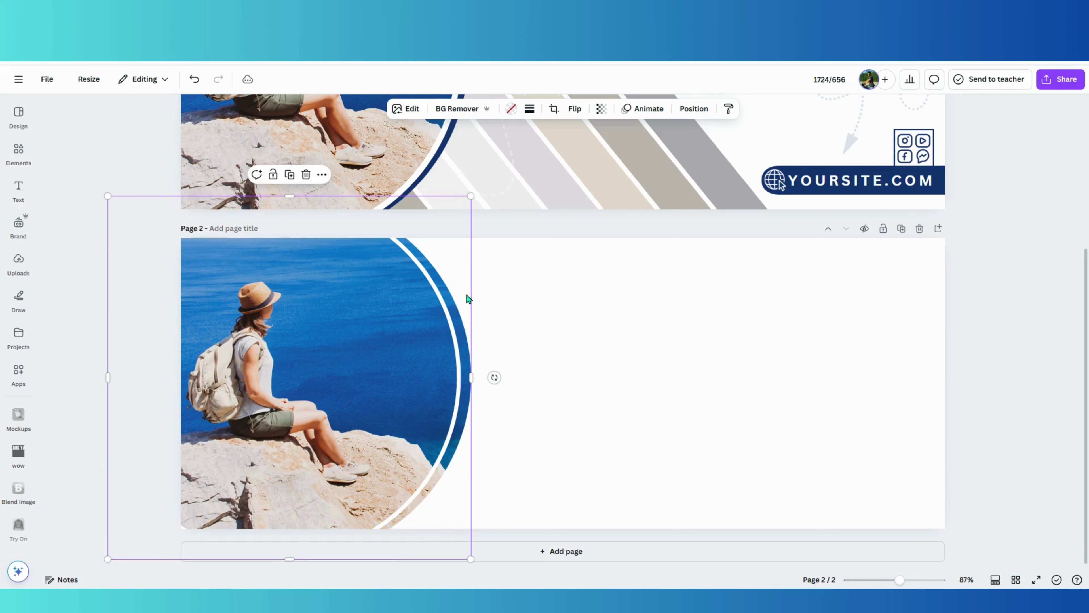
- Fill the rear circular copy with the document's dark blue and nudge it slightly left
click(512, 109)
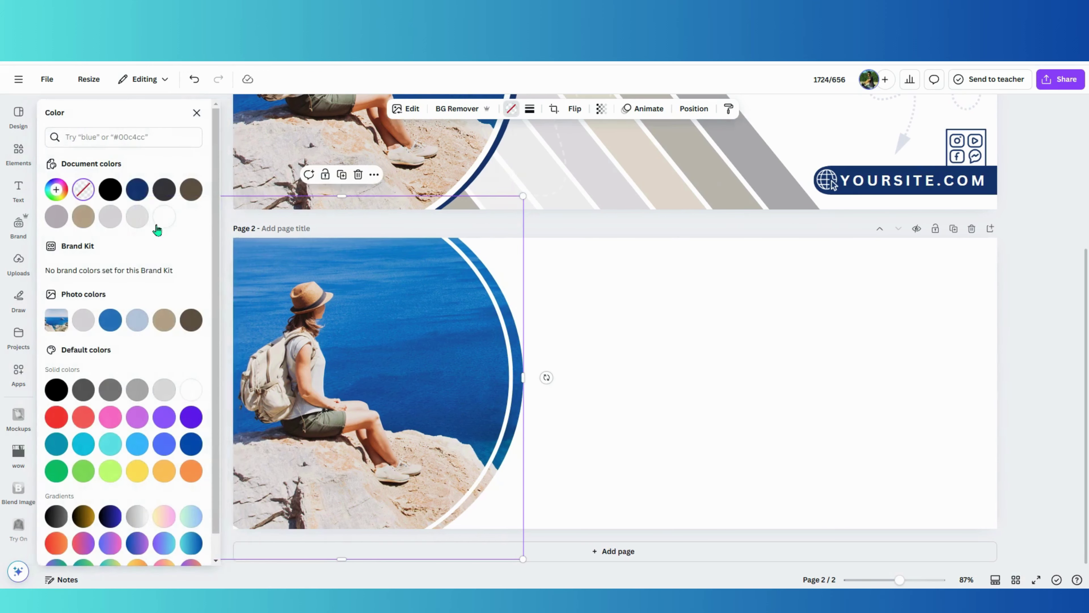
click(144, 195)
click(667, 281)
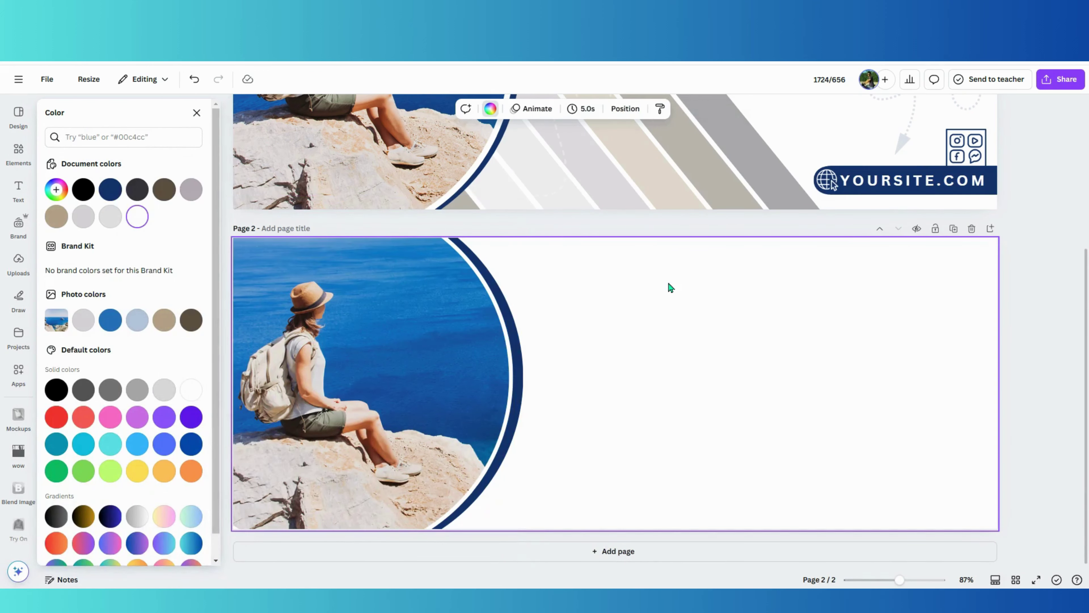
click(520, 370)
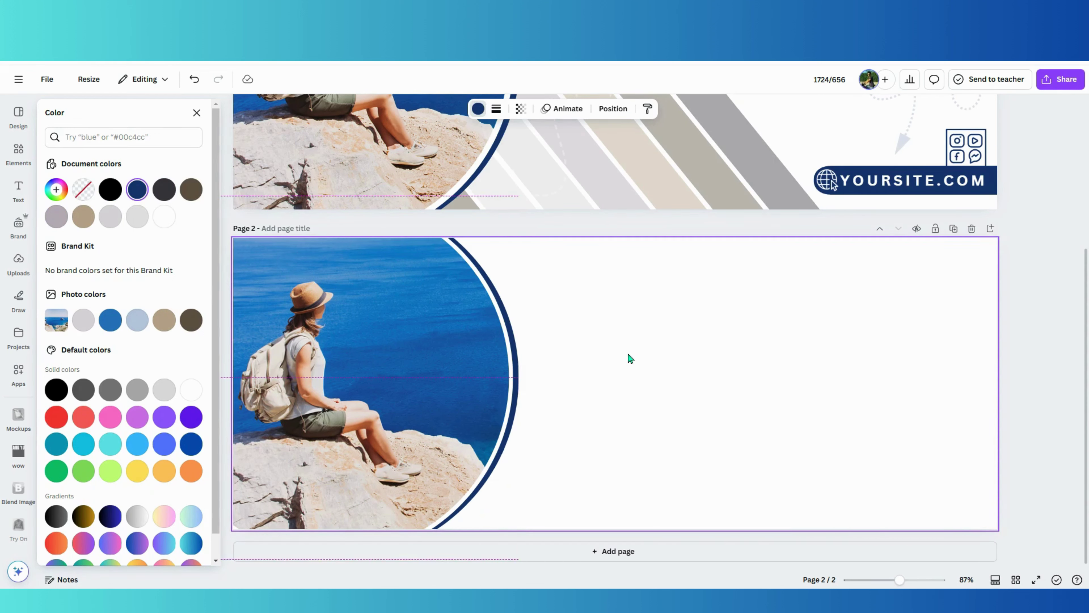
click(724, 284)
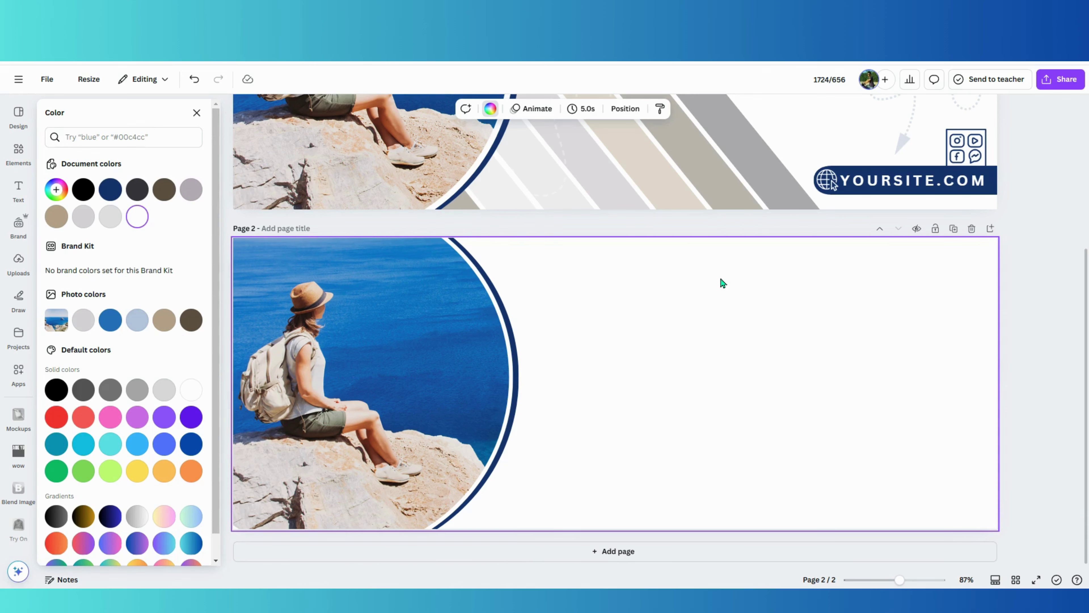
- Insert a grid of five stacked horizontal strips on page 2
scroll(719, 288, up, 5)
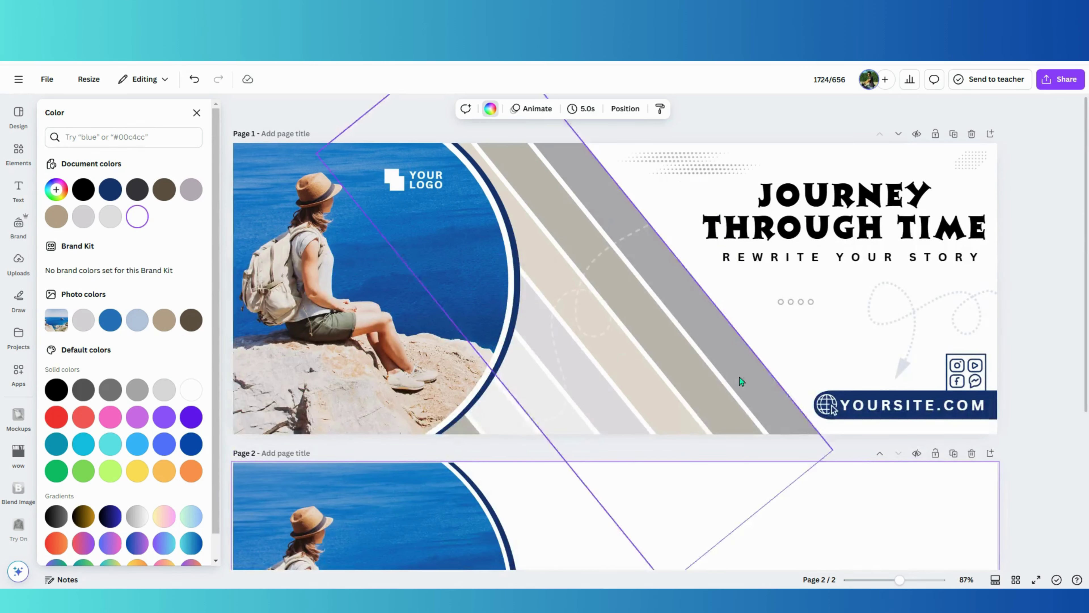
scroll(668, 434, down, 5)
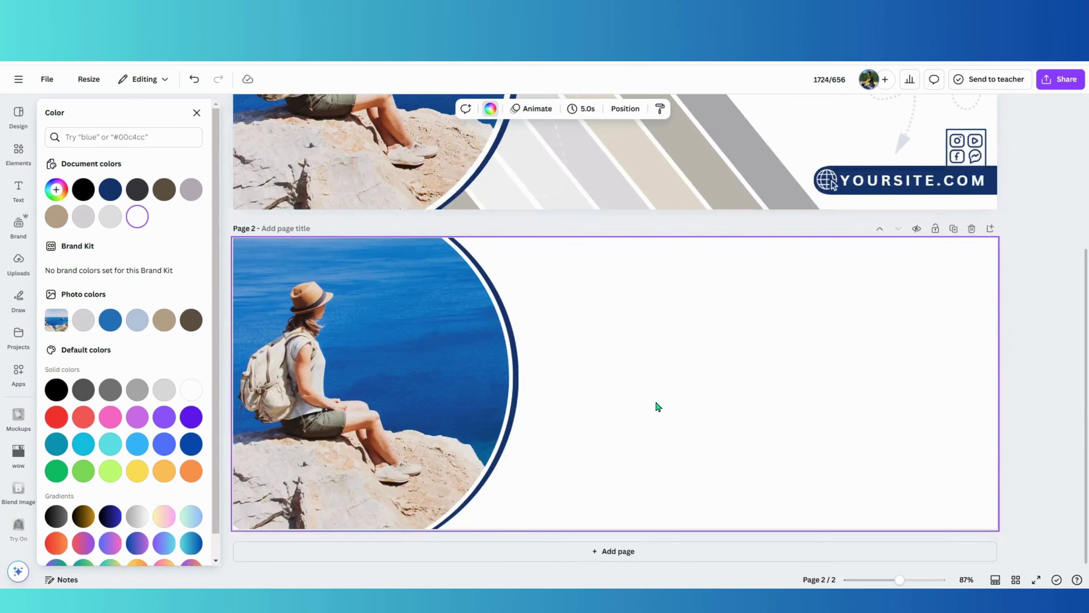
click(19, 154)
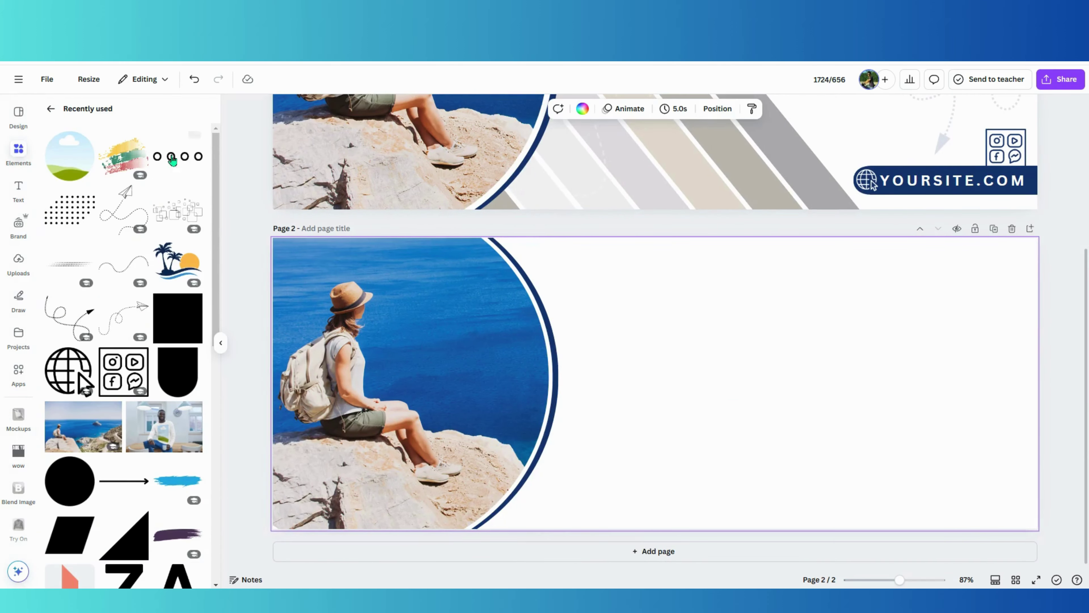
scroll(92, 320, down, 15)
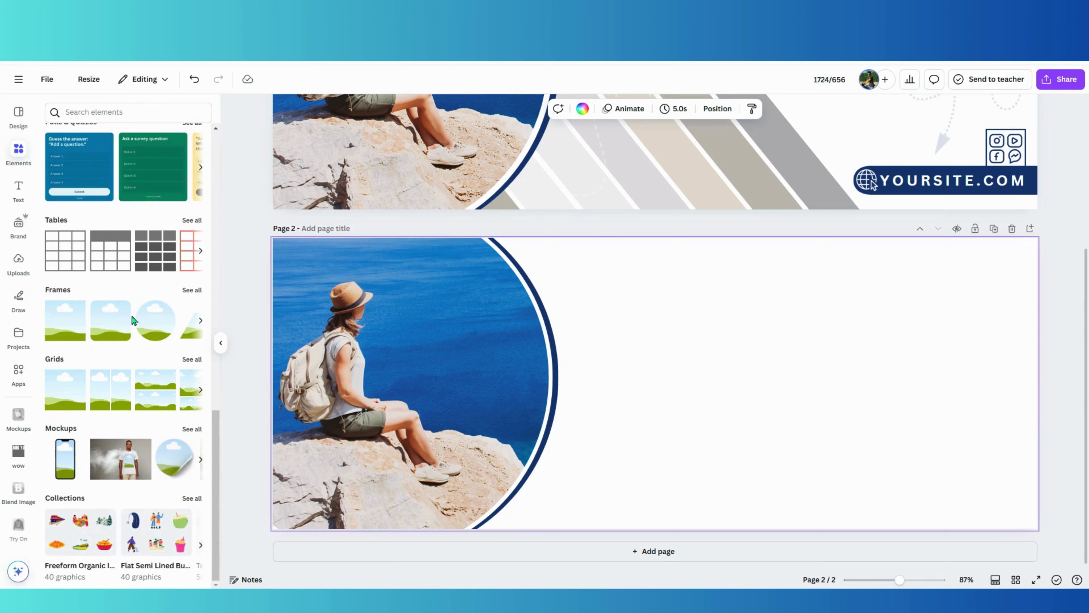
click(189, 361)
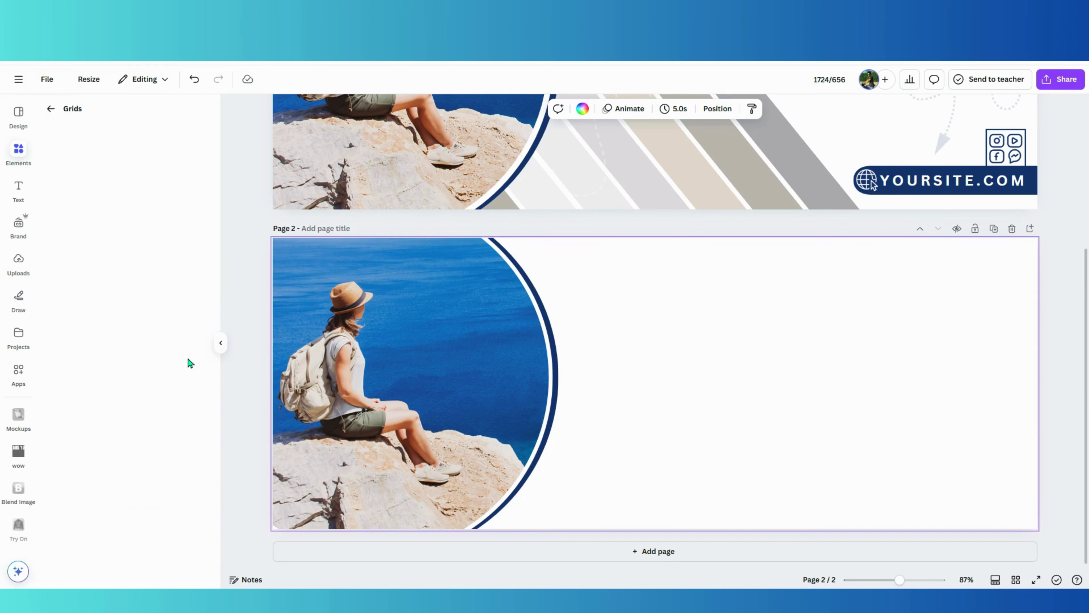
scroll(158, 283, down, 10)
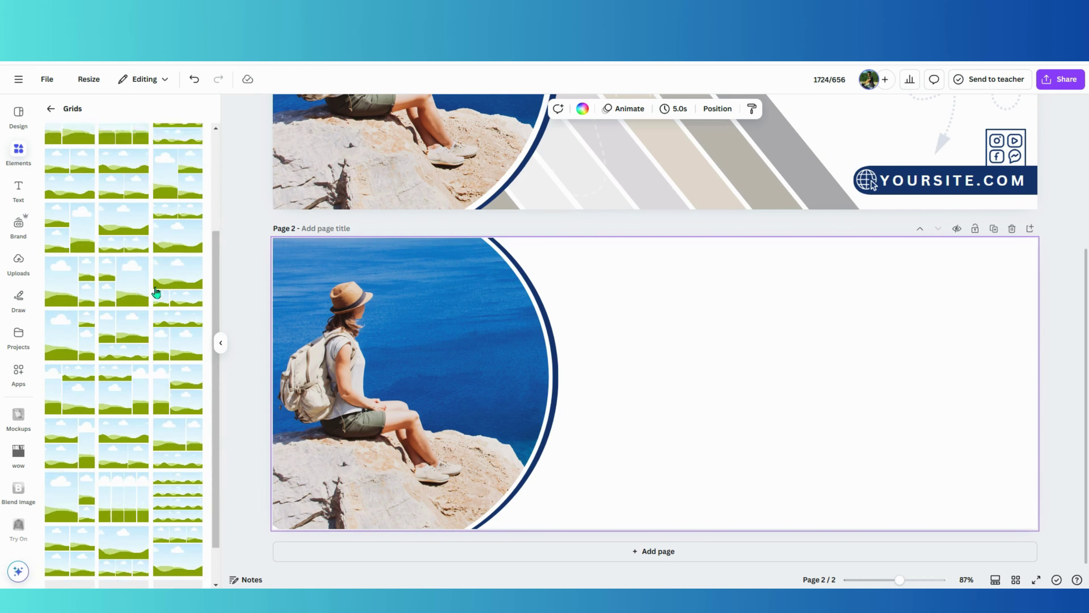
scroll(160, 331, down, 5)
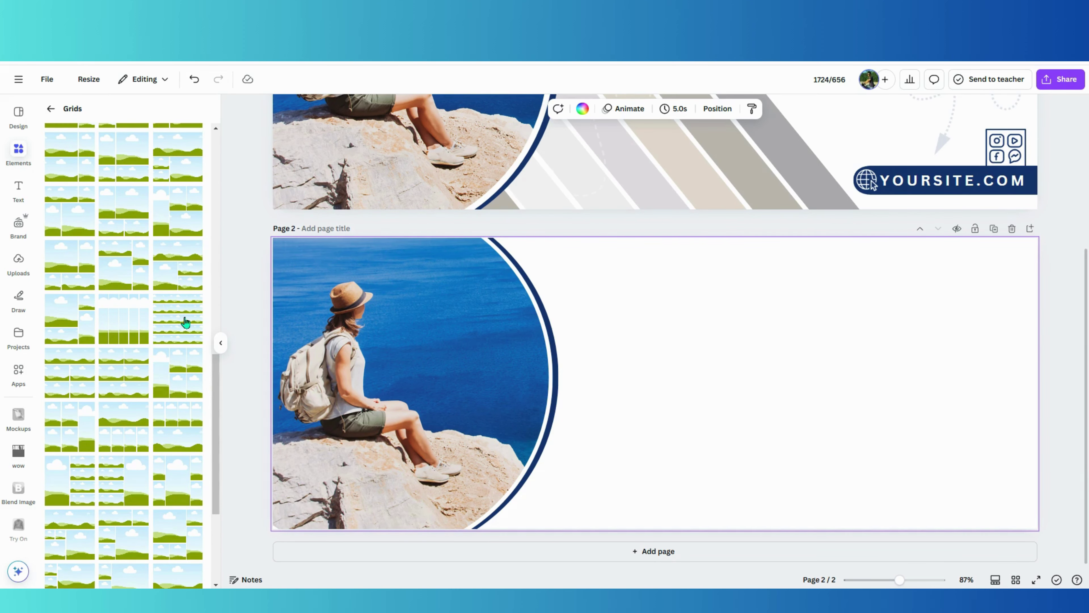
click(186, 322)
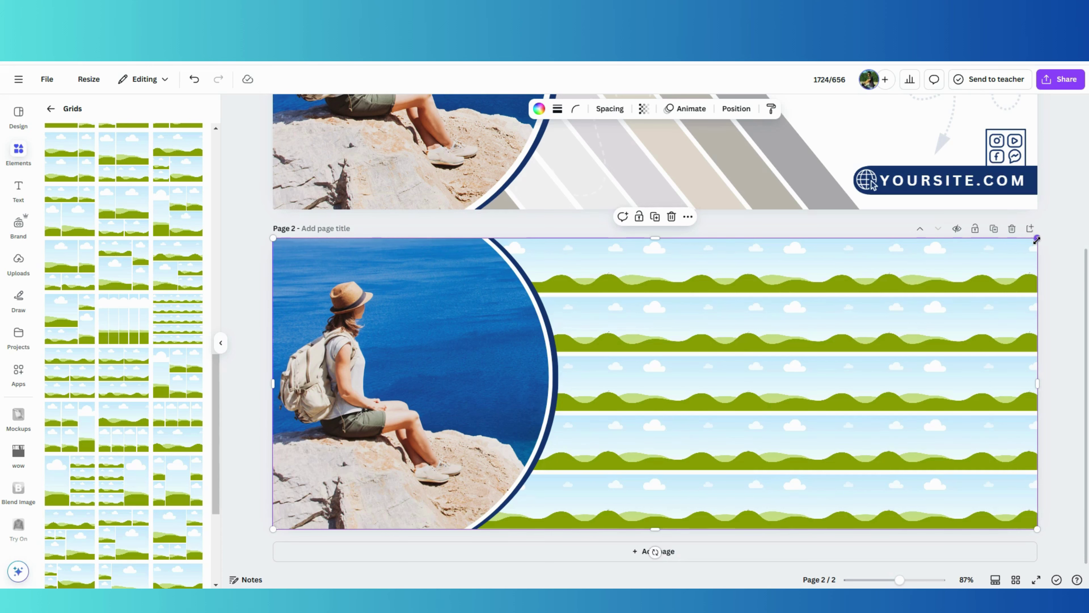
- Shrink the grid to about 1,189 × 335, place it beside the circular photo and rotate it diagonally, sloping down to the right
drag(1035, 236, 802, 381)
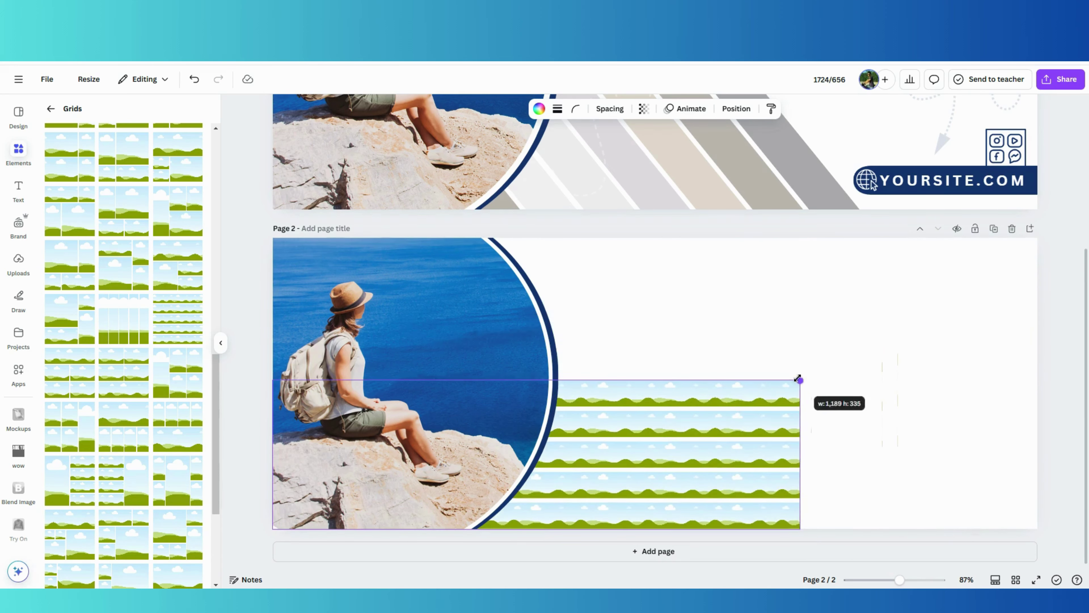
drag(669, 425, 805, 390)
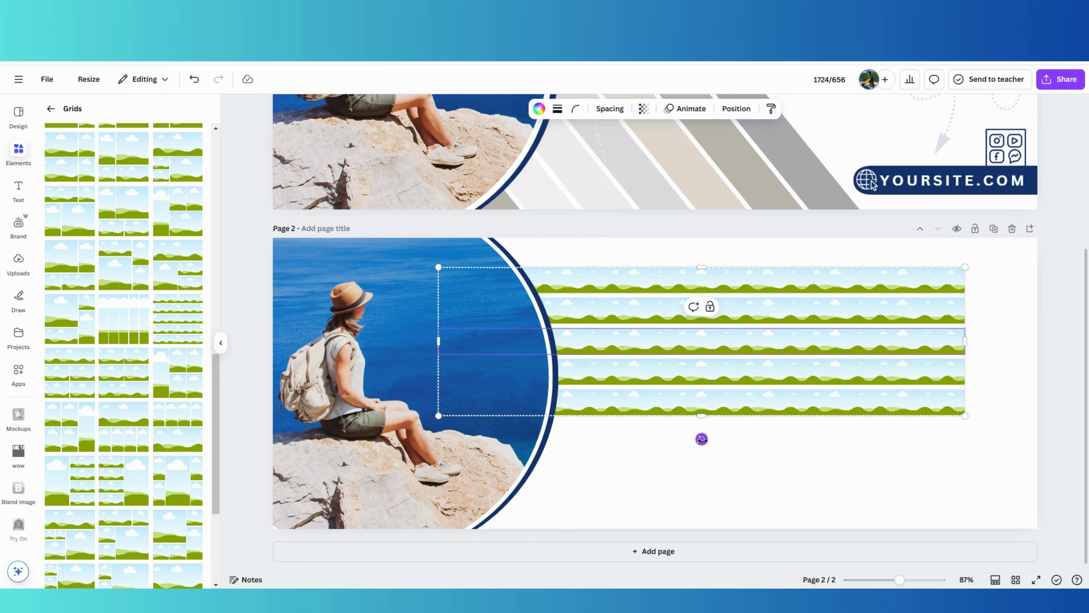
drag(702, 438, 580, 465)
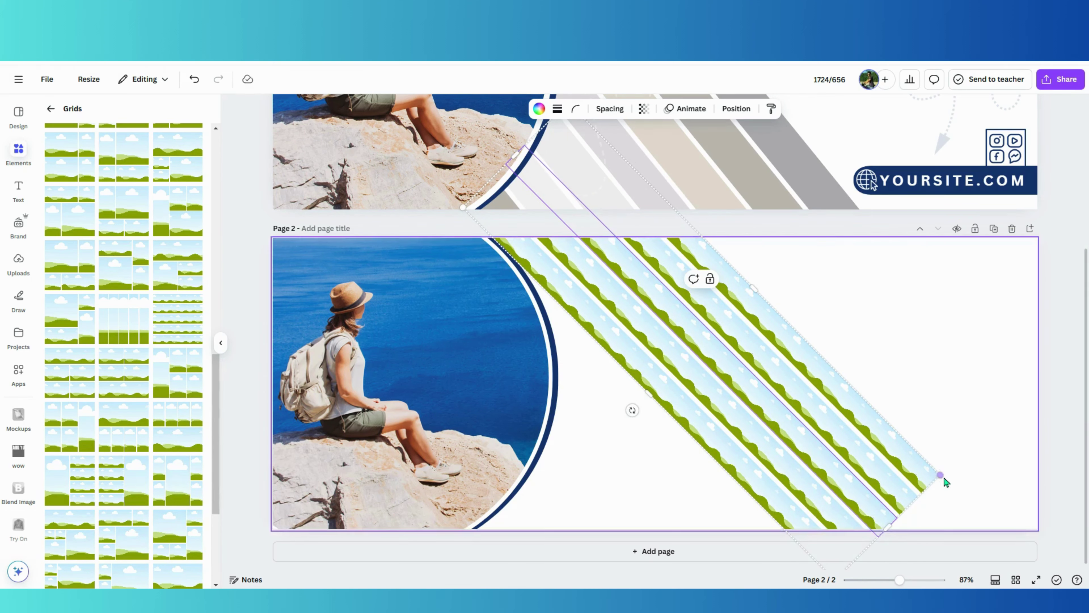
- Enlarge the rotated grid and position it so its diagonal strips emerge from behind the circular photo
drag(939, 474, 1085, 404)
drag(998, 418, 831, 452)
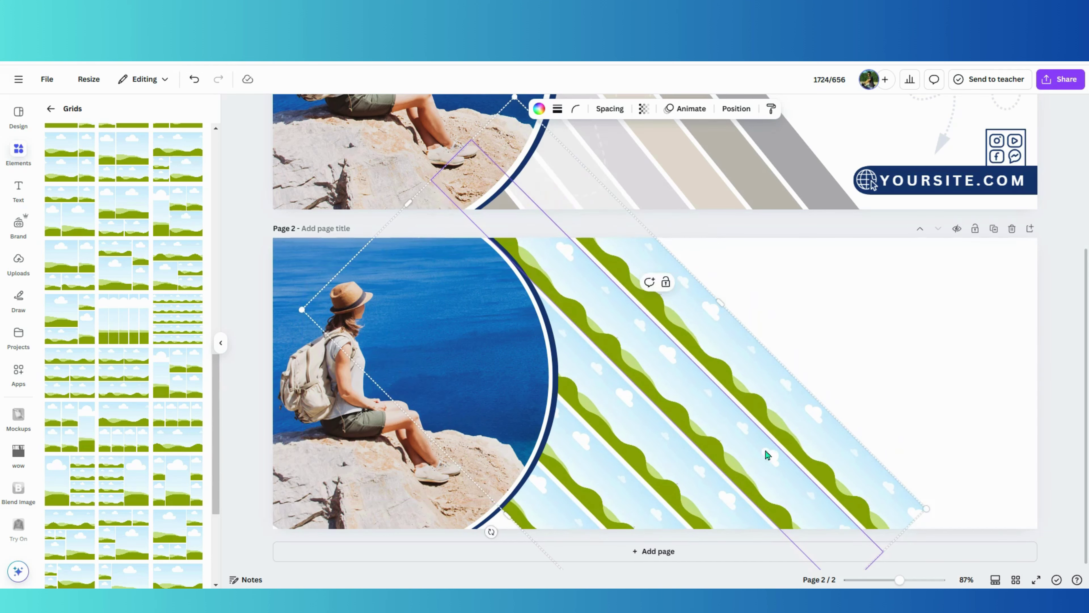
click(856, 382)
drag(815, 436, 838, 462)
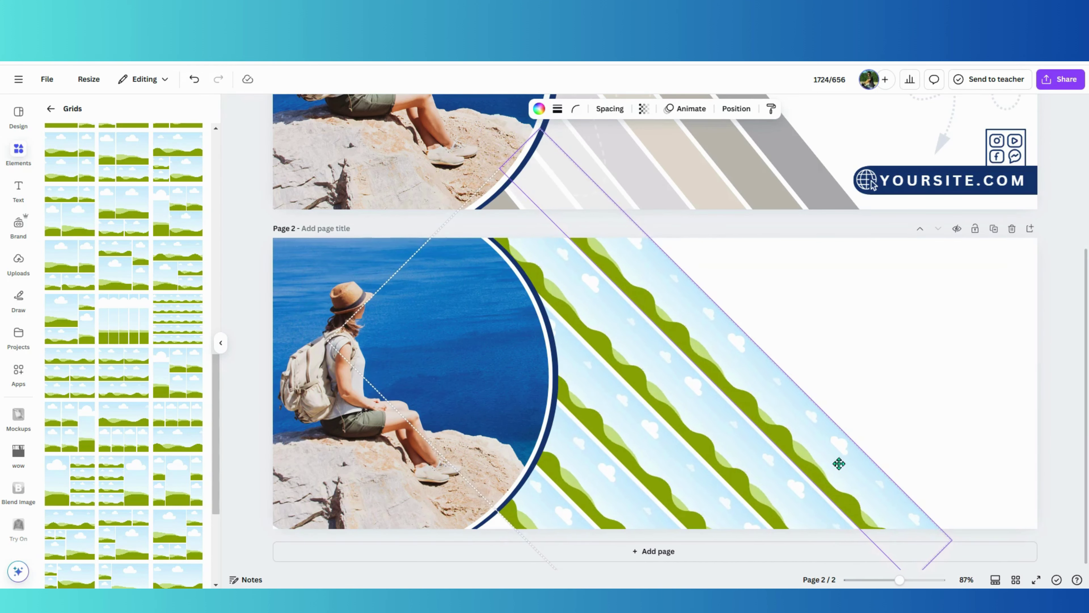
click(932, 346)
- Fill the grid's outermost diagonal strip with dark brown and the second strip with tan, both from the photo colors
click(761, 354)
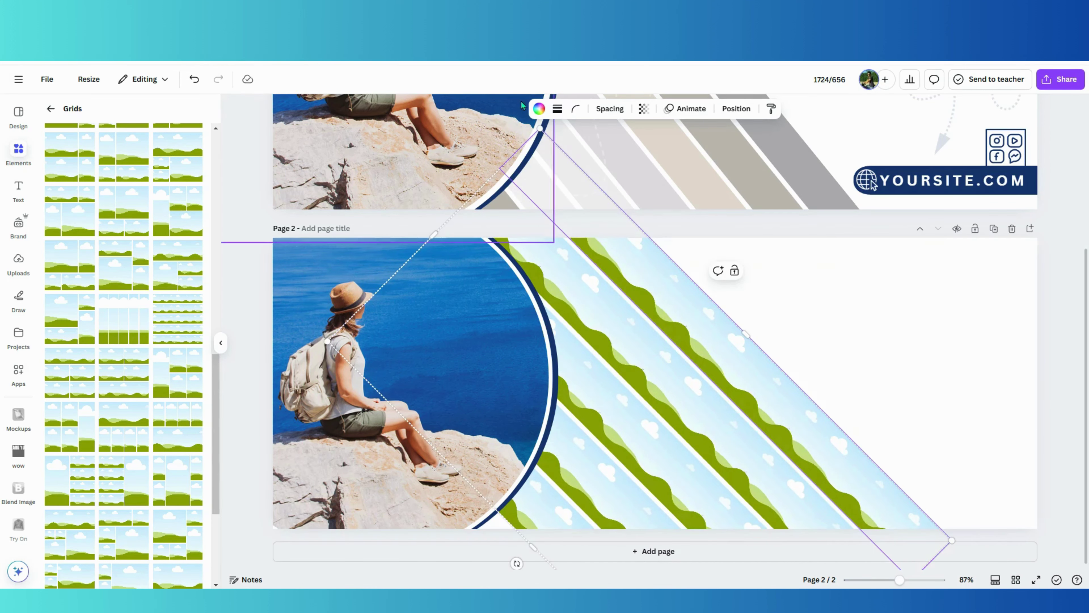
click(218, 346)
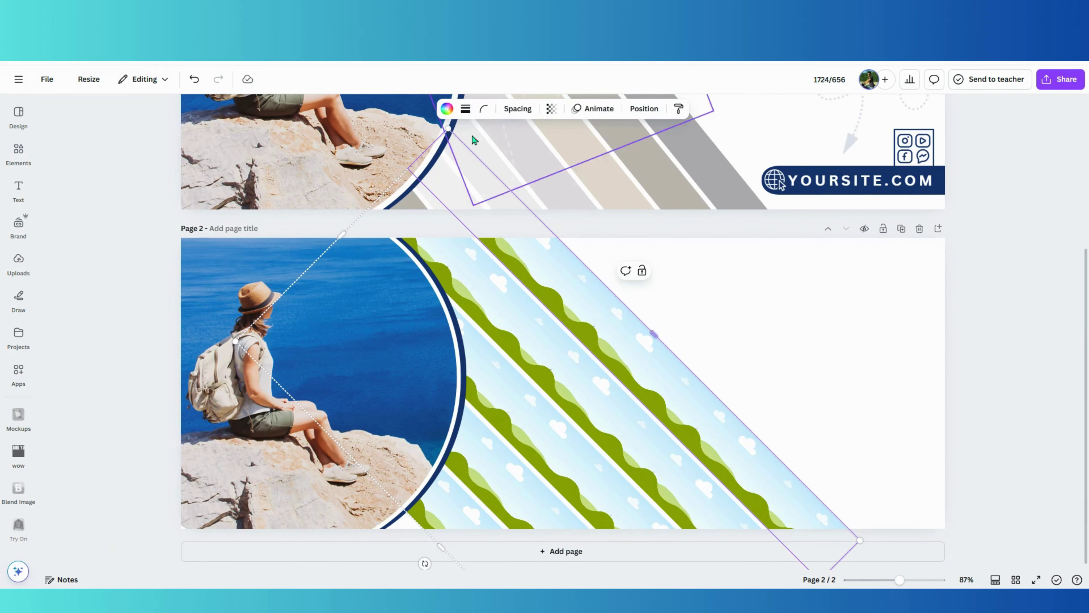
click(449, 109)
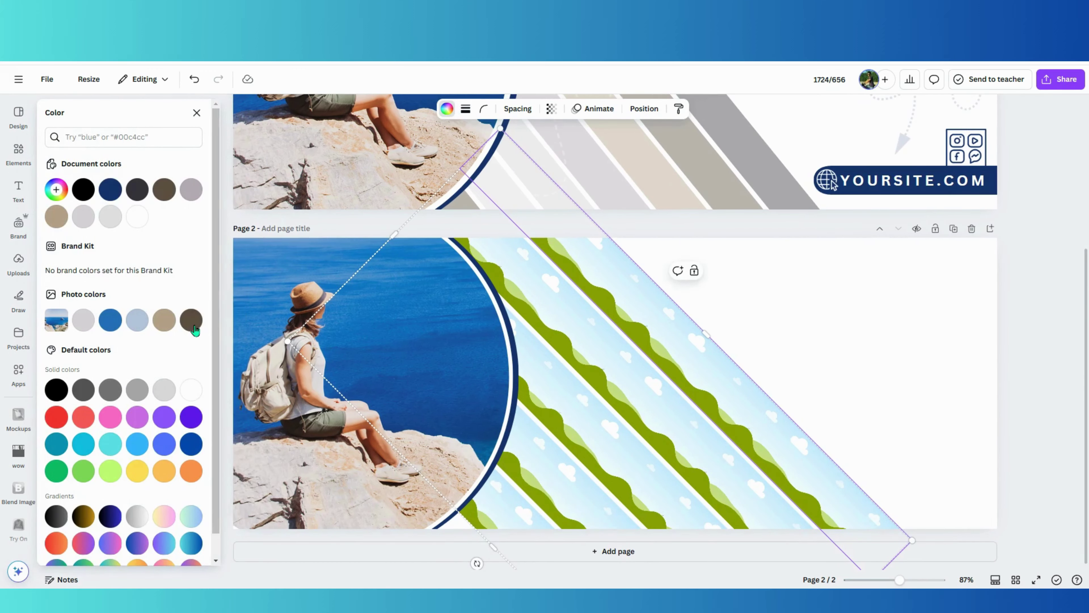
click(191, 320)
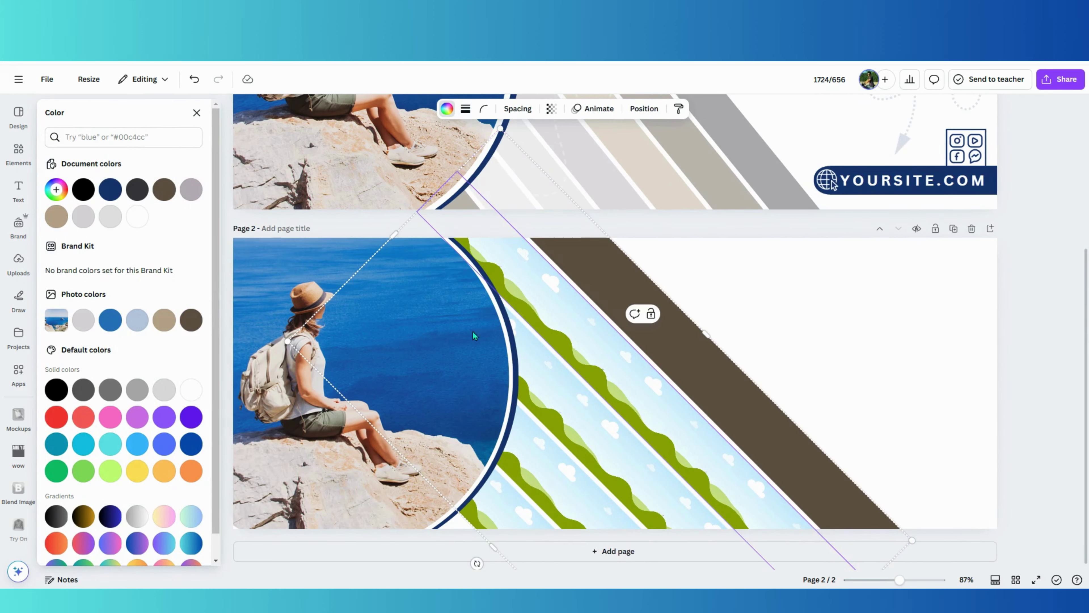
click(165, 320)
- Fill the remaining three strips, working inward, with the photo's light blue, the default light gray and the photo's pale gray
click(580, 416)
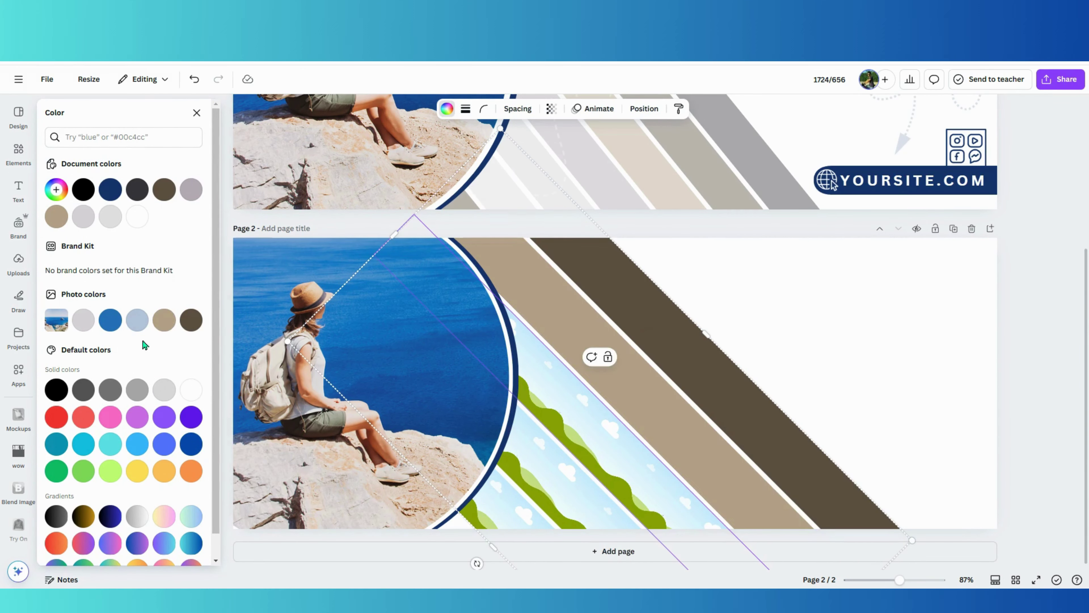
click(137, 321)
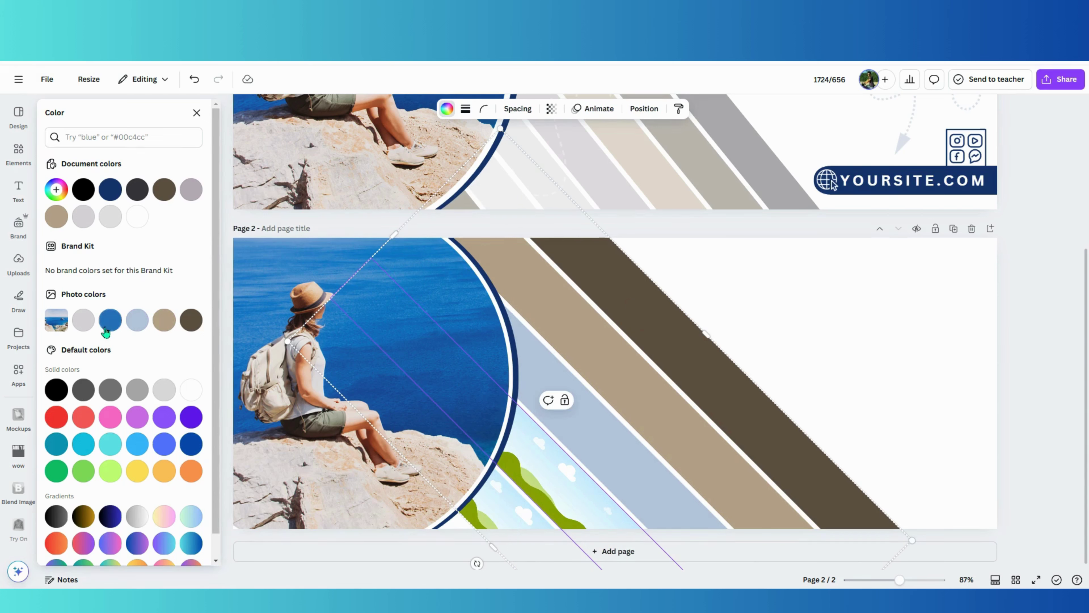
click(164, 389)
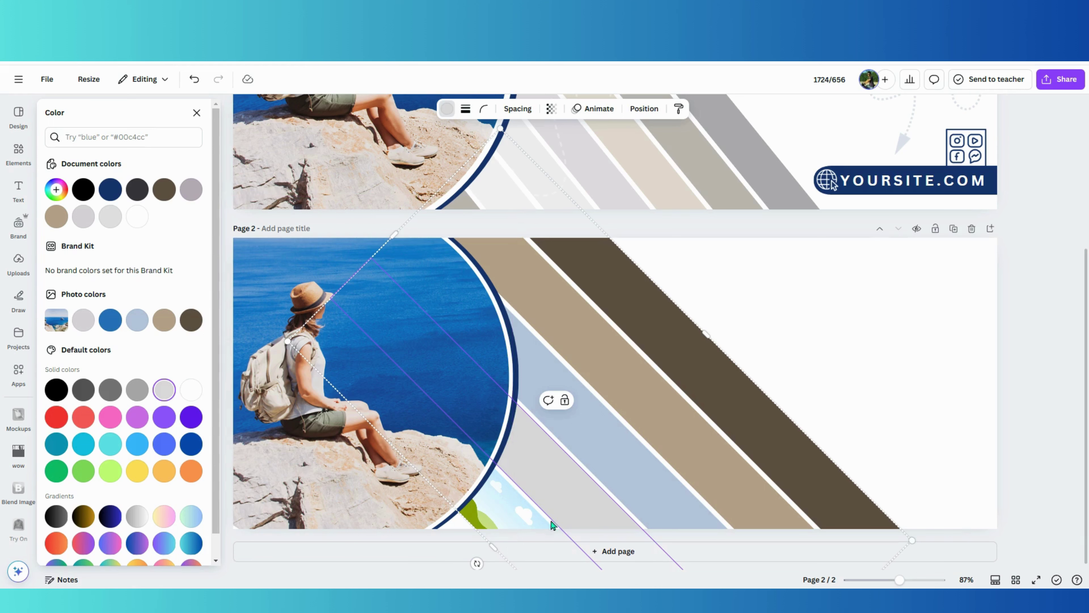
click(531, 526)
click(91, 328)
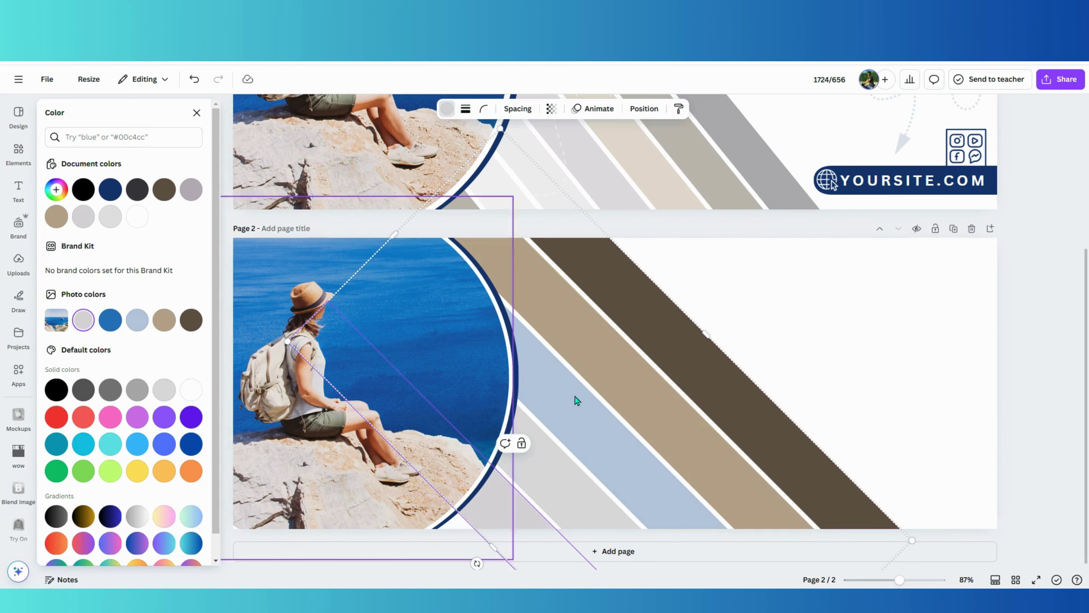
- Set the transparency of the whole diagonal grid to 12
click(890, 360)
drag(875, 378, 564, 523)
click(552, 109)
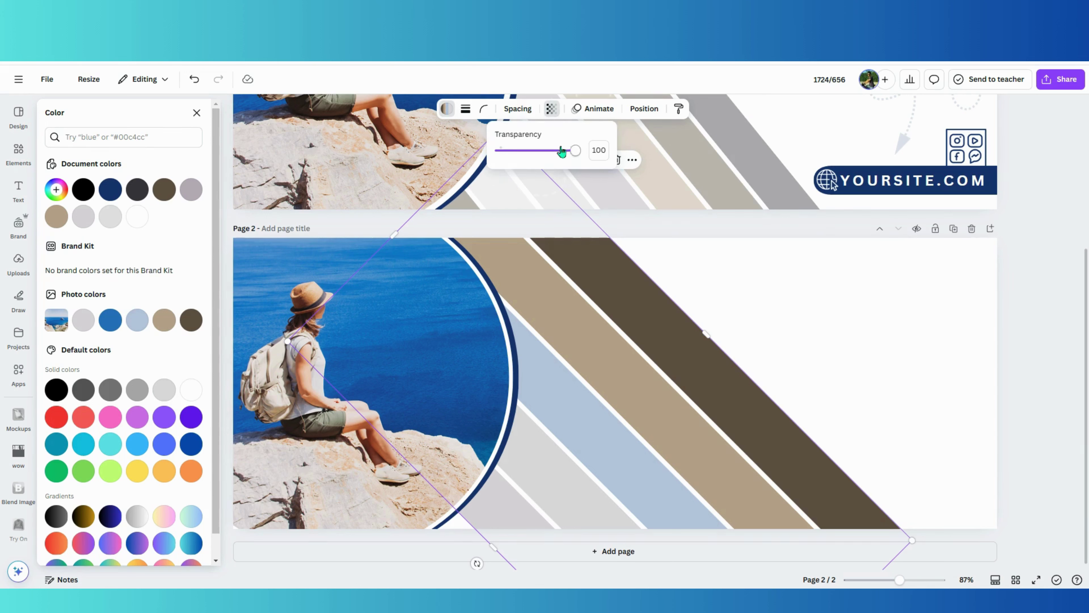
drag(564, 153, 509, 154)
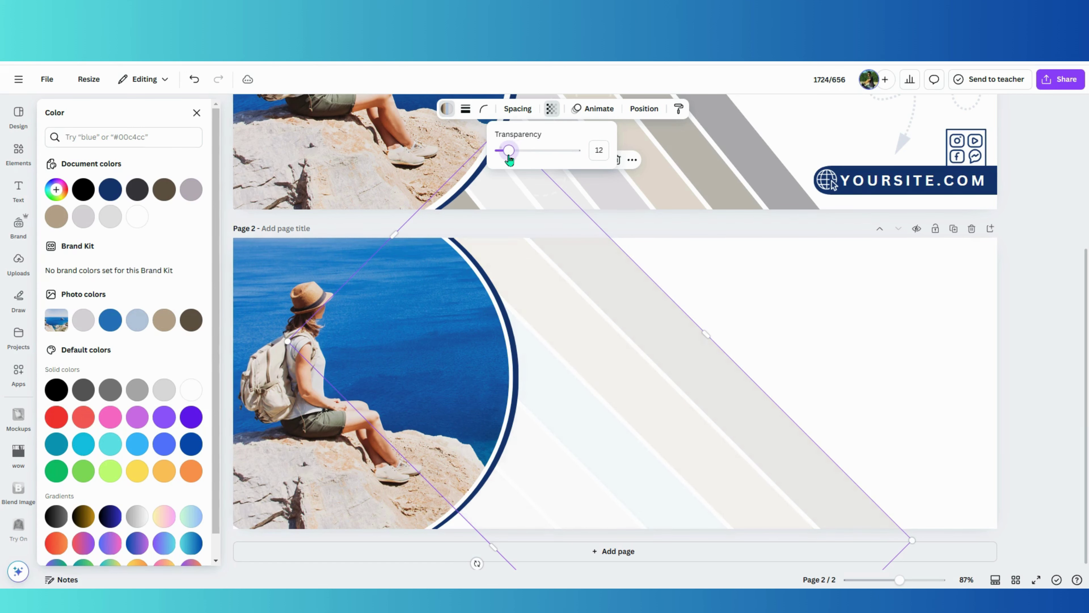
- Shift the faded diagonal grid slightly left, closer to the circular photo
drag(892, 537, 789, 514)
drag(771, 513, 767, 513)
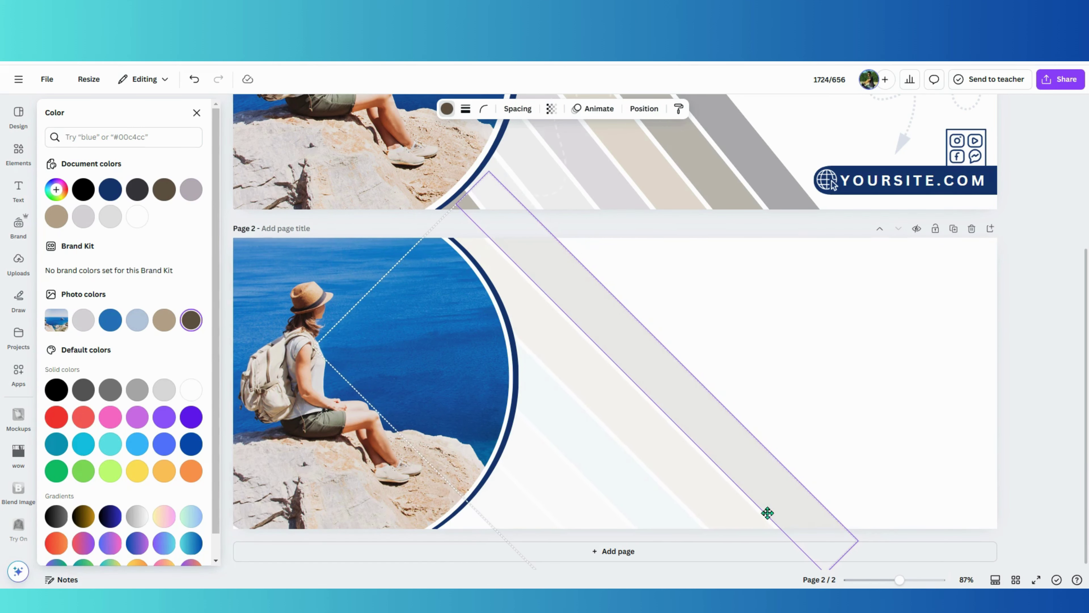
click(860, 313)
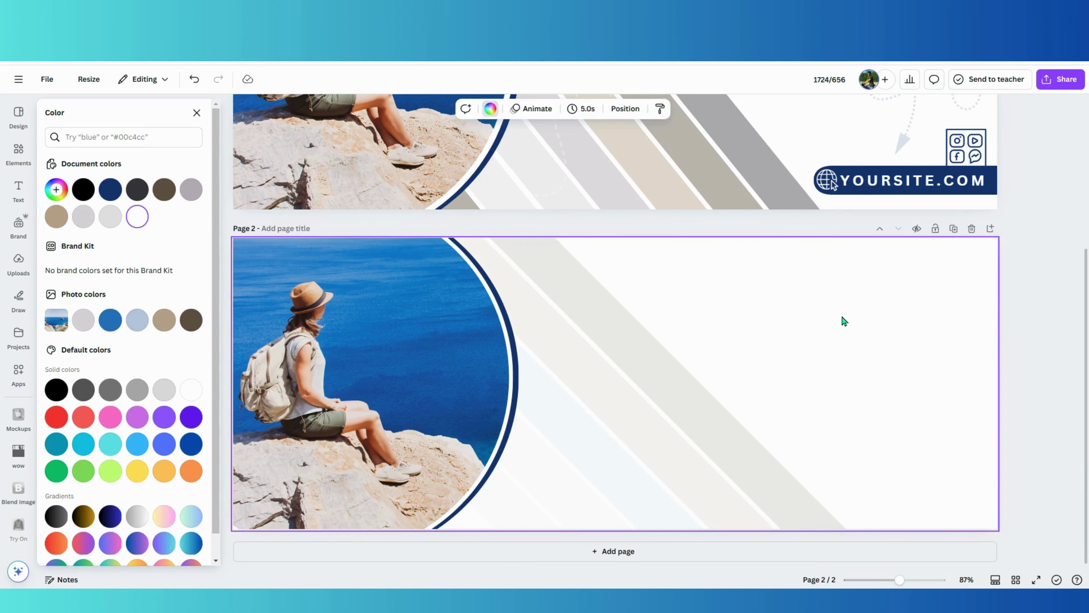
drag(674, 396, 661, 396)
click(814, 373)
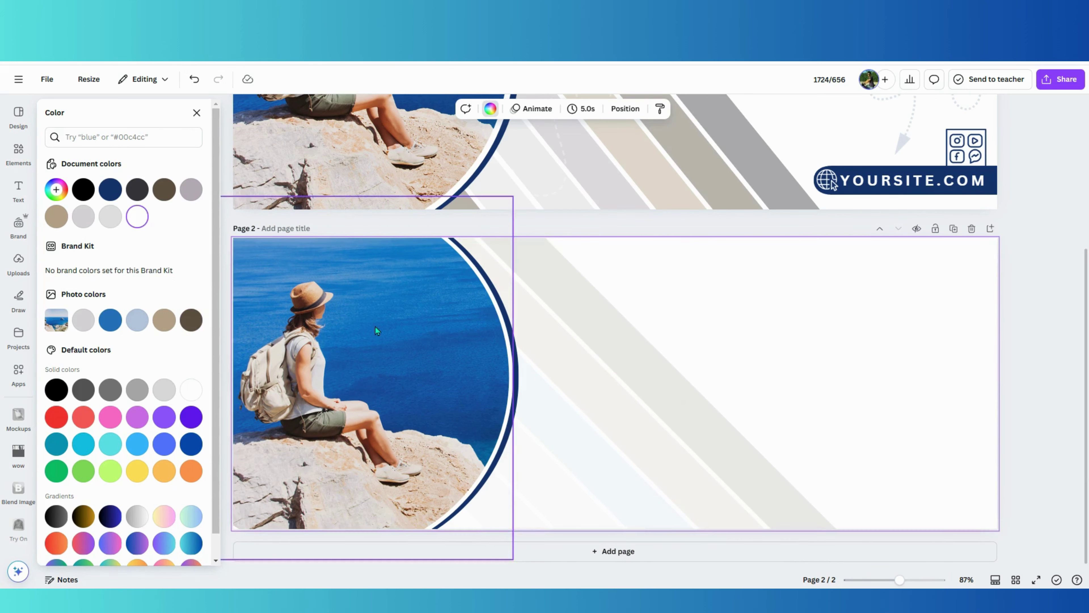
click(196, 114)
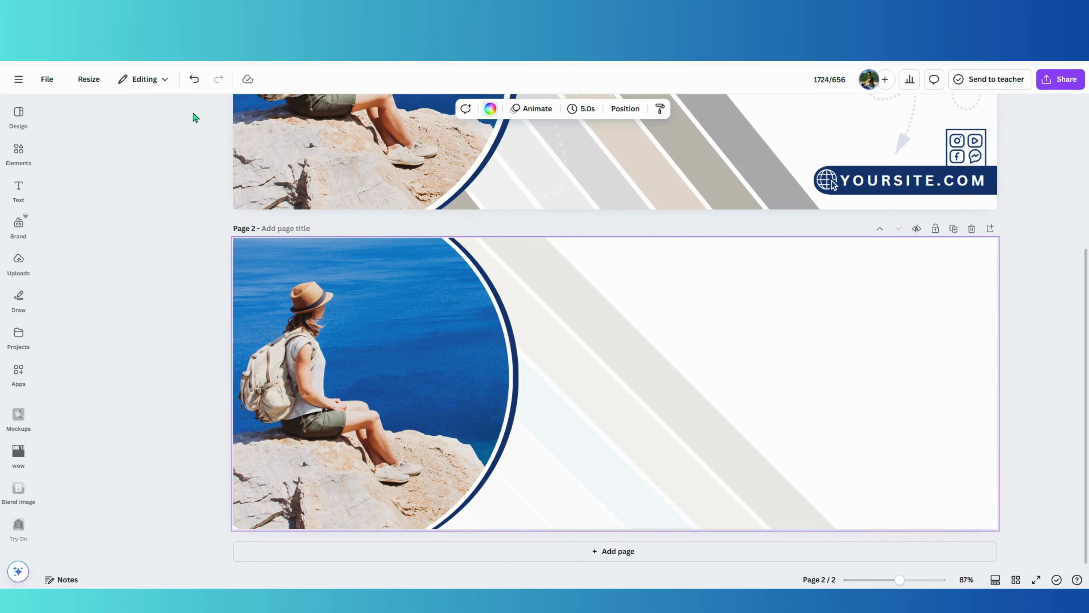
- Copy the heading text "JOURNEY THROUGH TIME" from page 1 and paste it as a new text element on page 2
scroll(805, 355, up, 5)
click(772, 206)
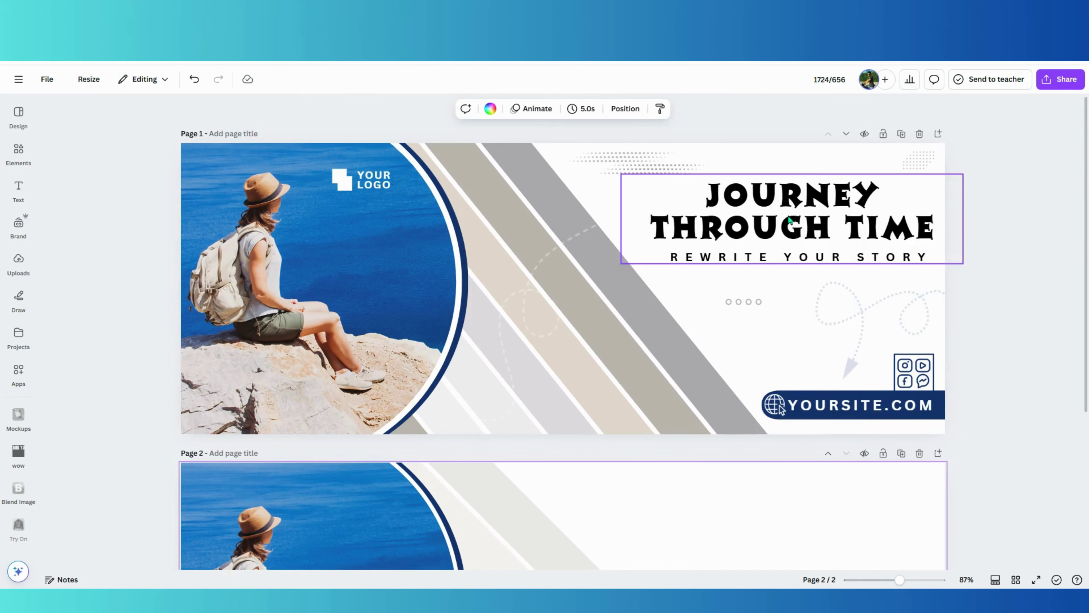
click(772, 206)
double_click(772, 202)
right_click(771, 209)
key(Escape)
key(ctrl+a)
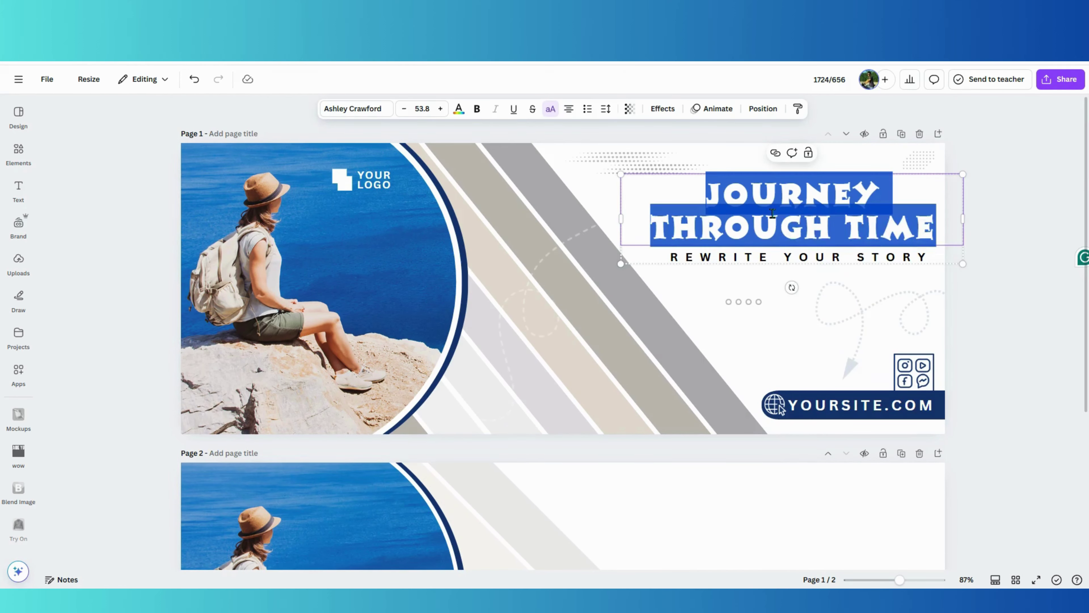
right_click(769, 212)
click(798, 267)
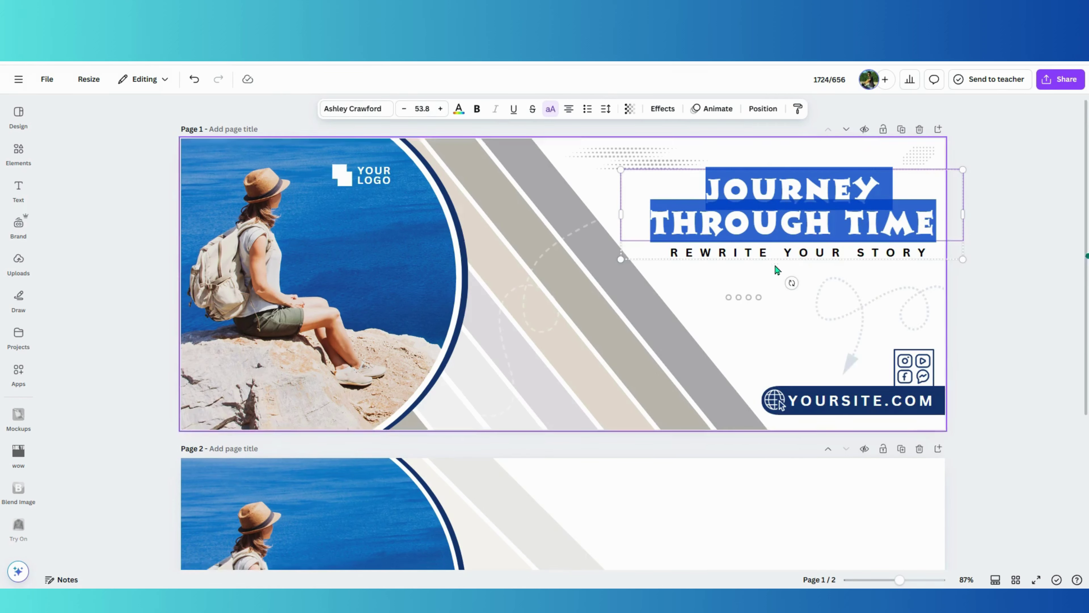
scroll(751, 292, down, 5)
right_click(722, 314)
click(755, 366)
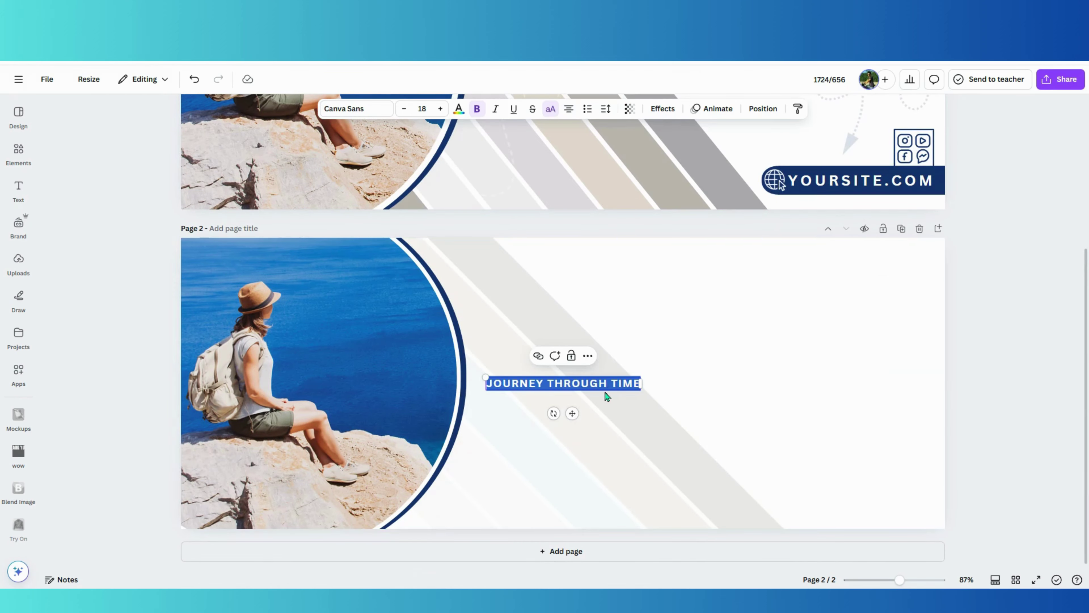
- Set the pasted heading in Ashley Crawford and enlarge it to size 41.8 in the upper right part of page 2
drag(614, 382, 803, 299)
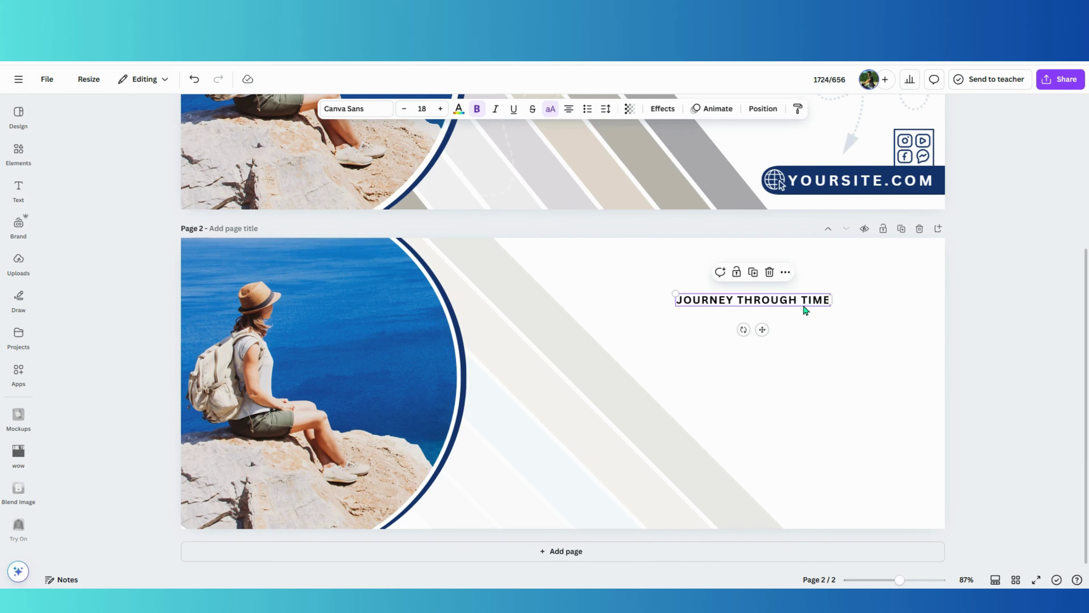
click(351, 109)
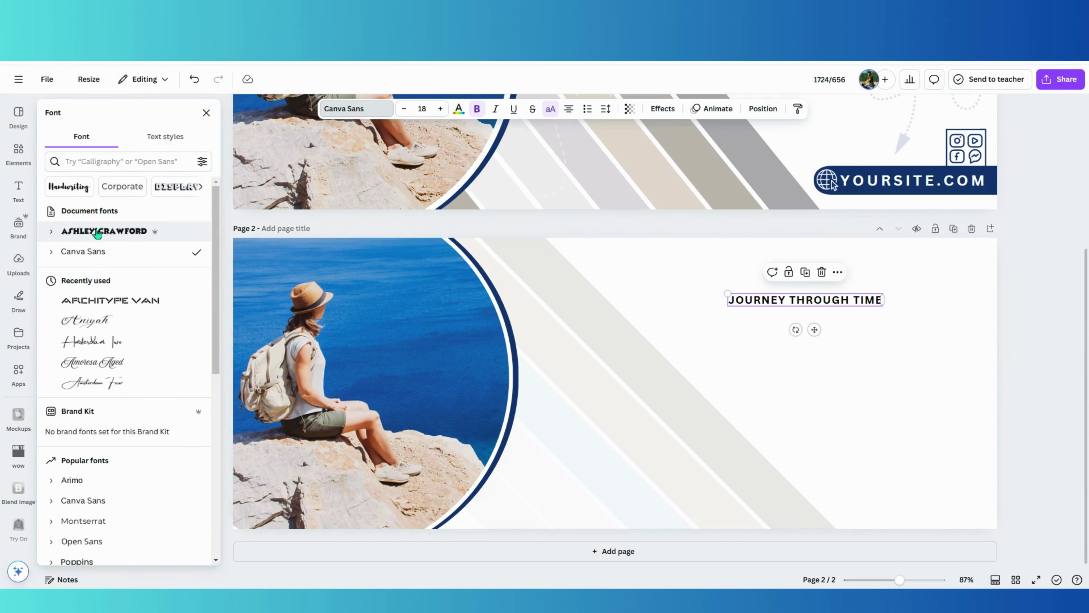
click(116, 236)
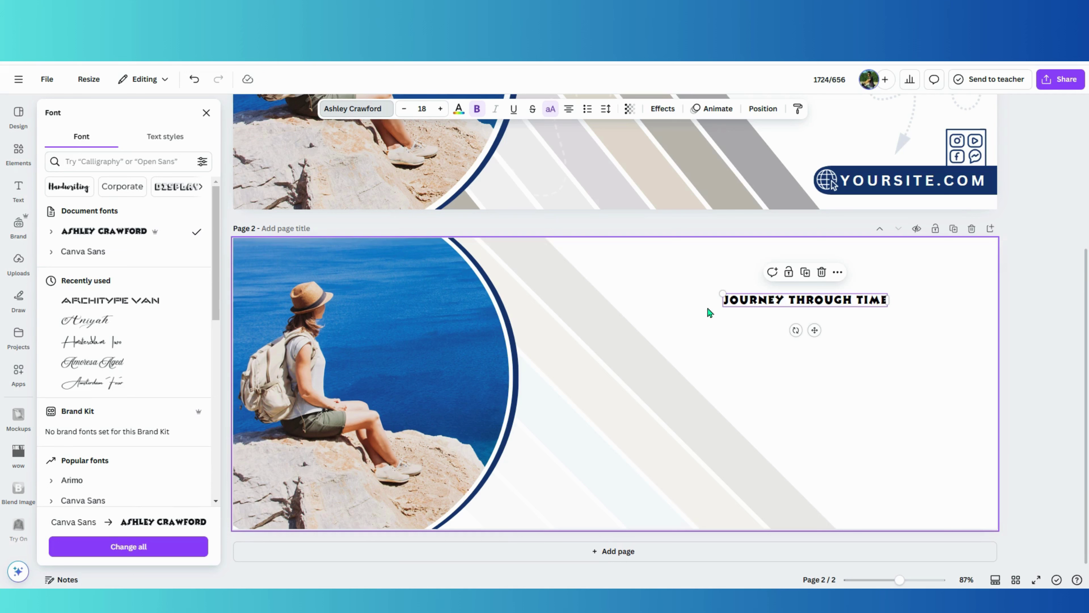
drag(724, 305, 582, 382)
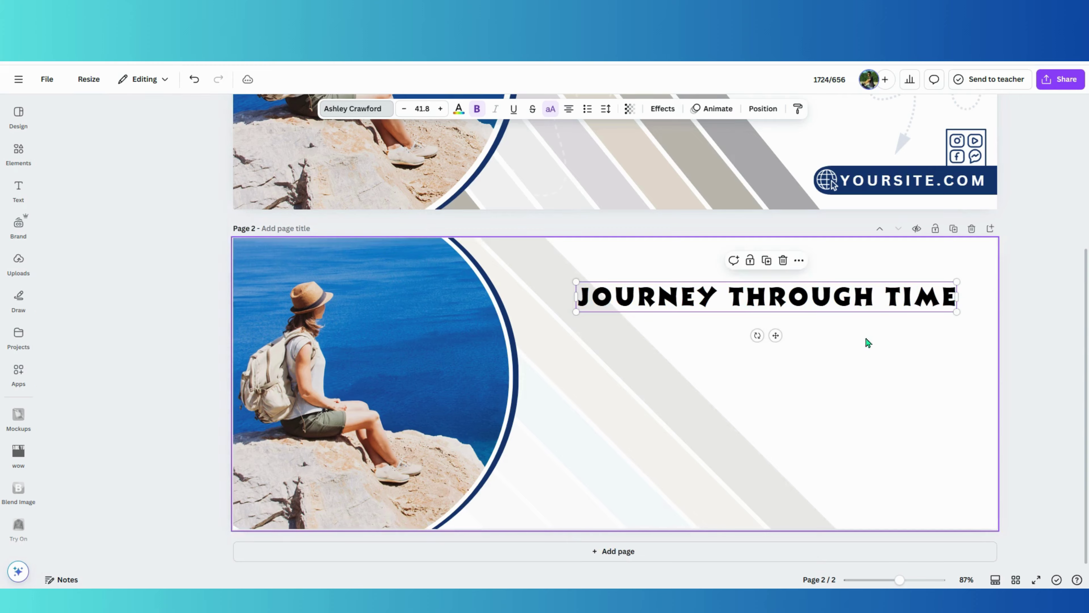
- Narrow the heading's text box so it wraps after "JOURNEY", and place it near the right edge of page 2
drag(755, 296, 751, 301)
scroll(890, 453, up, 5)
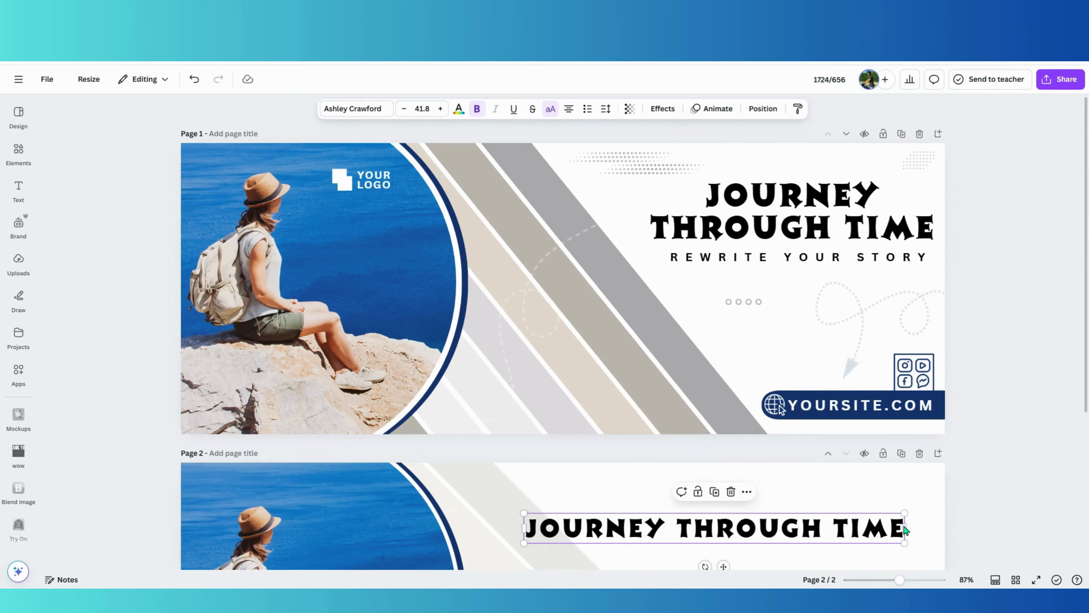
drag(902, 527, 801, 524)
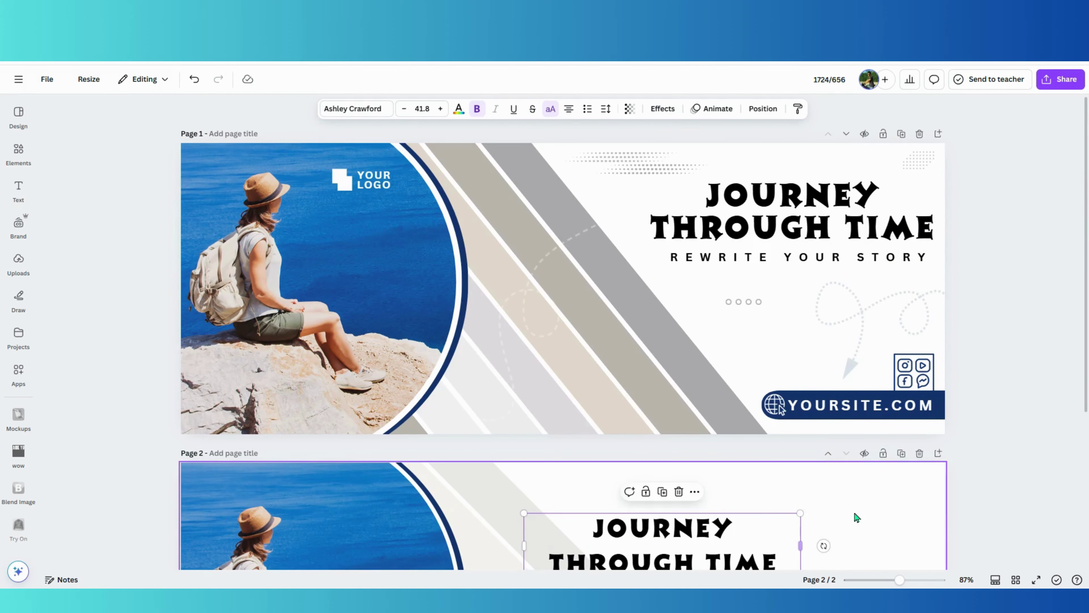
scroll(888, 500, down, 4)
drag(734, 411, 865, 411)
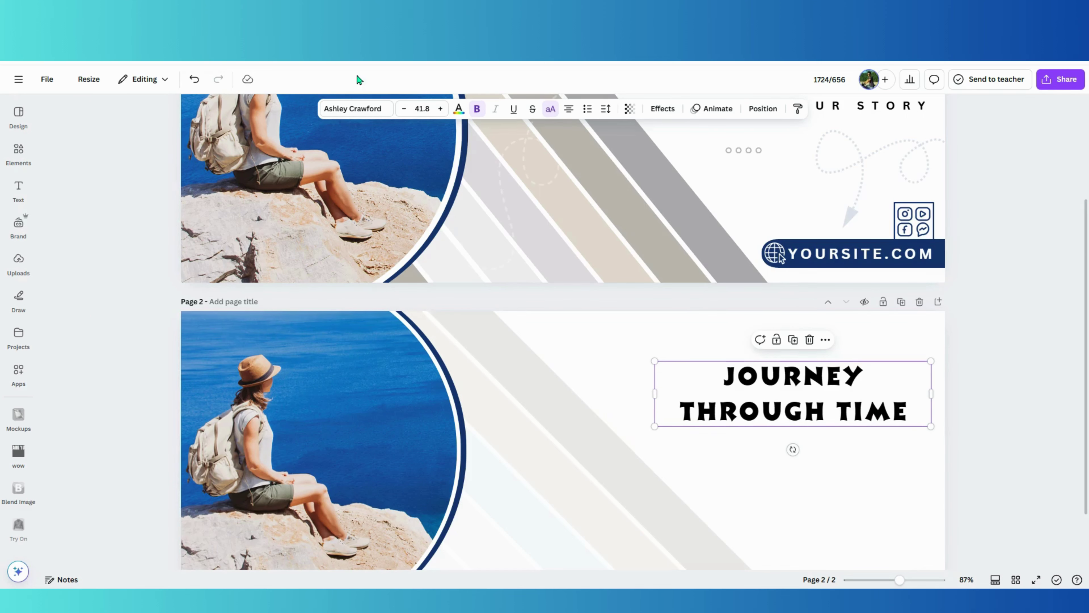
- Color the heading with the document's dark navy blue and nudge it slightly upward
click(458, 109)
click(114, 190)
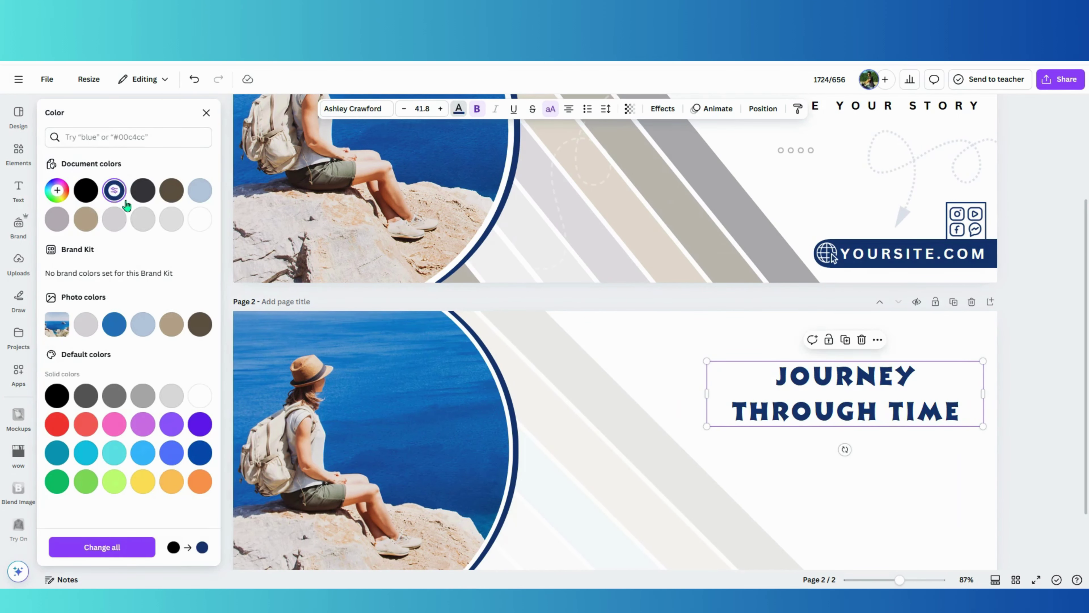
click(880, 443)
click(822, 399)
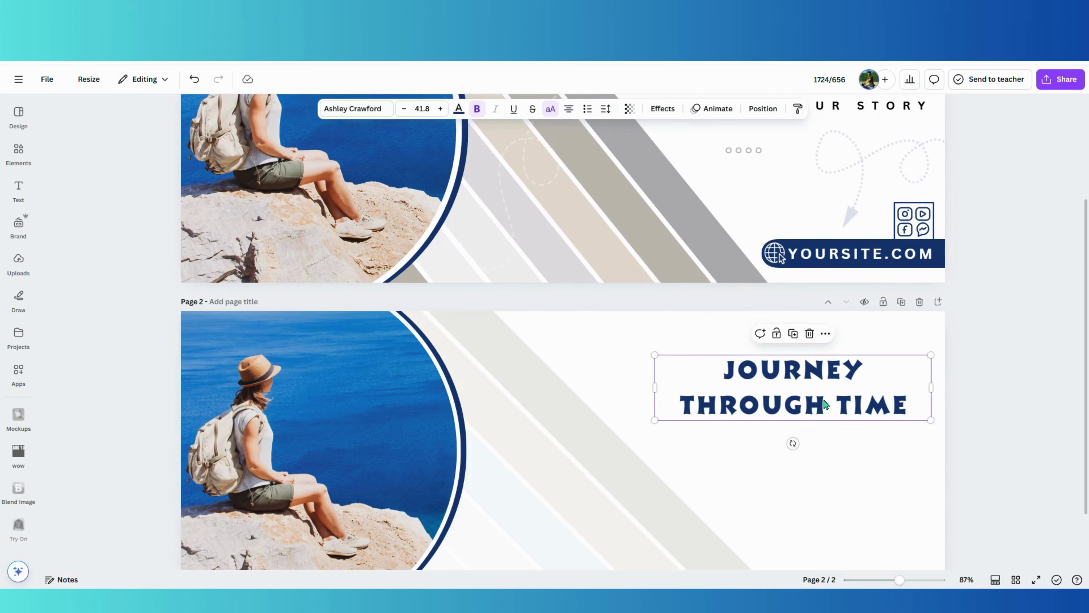
- Copy the tagline "REWRITE YOUR STORY" from page 1 and paste it as a new text element on page 2
scroll(819, 448, up, 3)
click(800, 260)
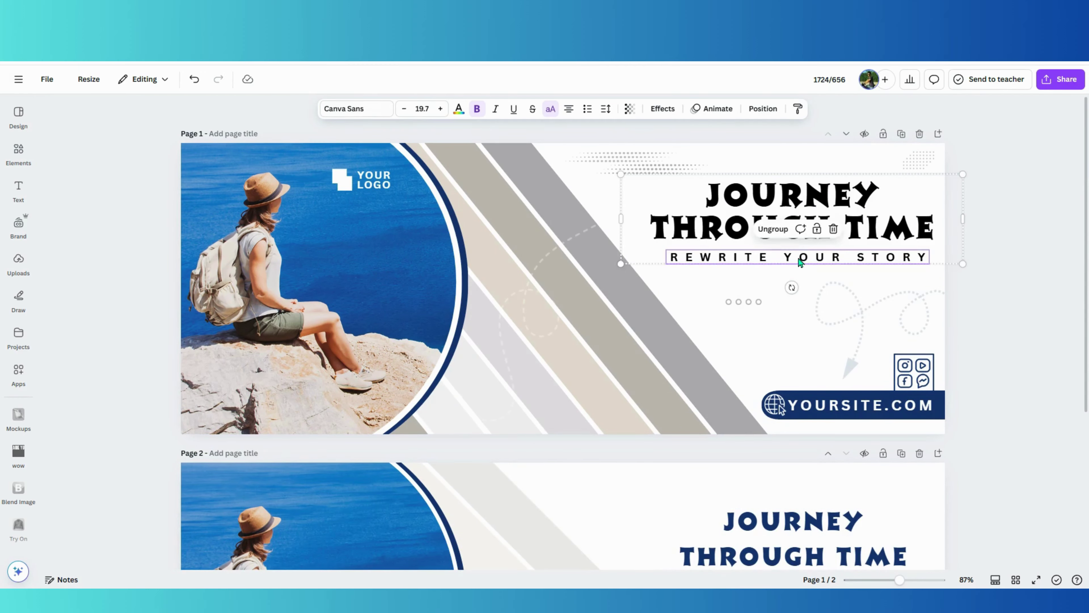
double_click(800, 258)
right_click(794, 259)
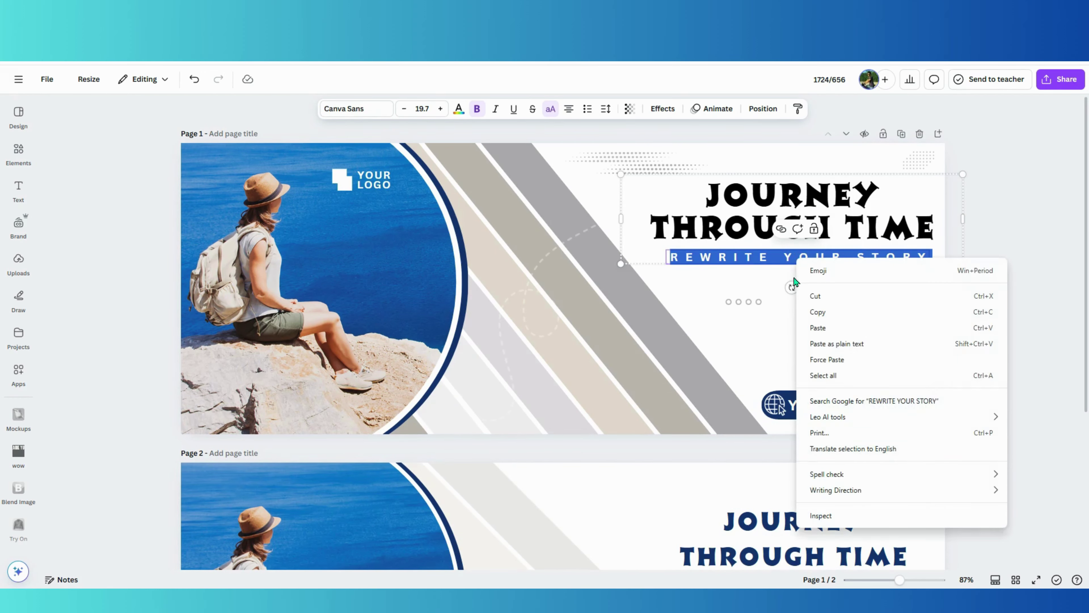
click(826, 312)
scroll(797, 324, down, 1)
scroll(796, 326, down, 4)
right_click(775, 382)
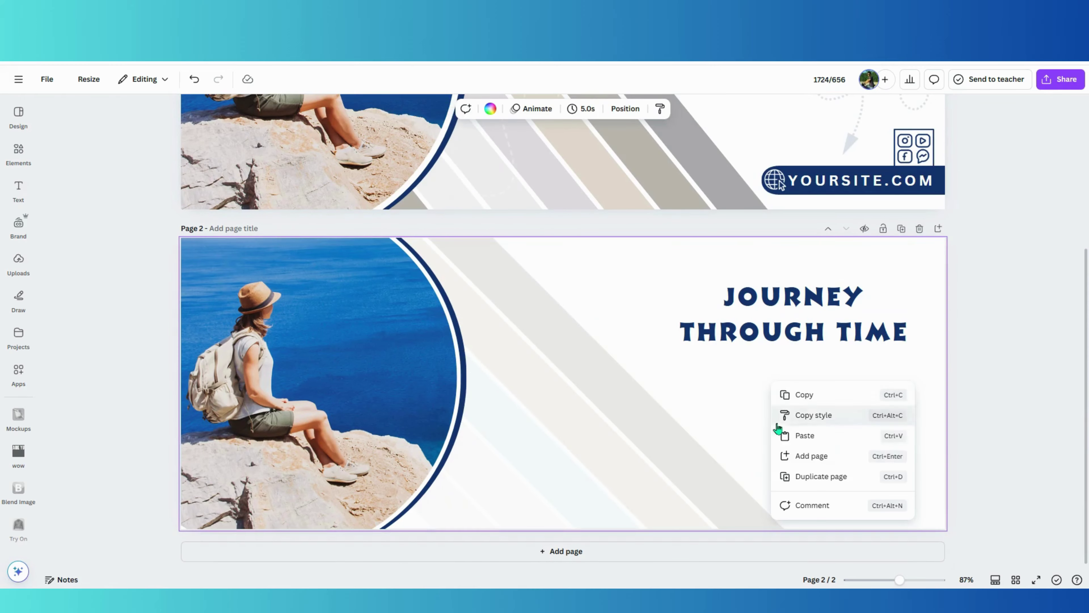
click(805, 435)
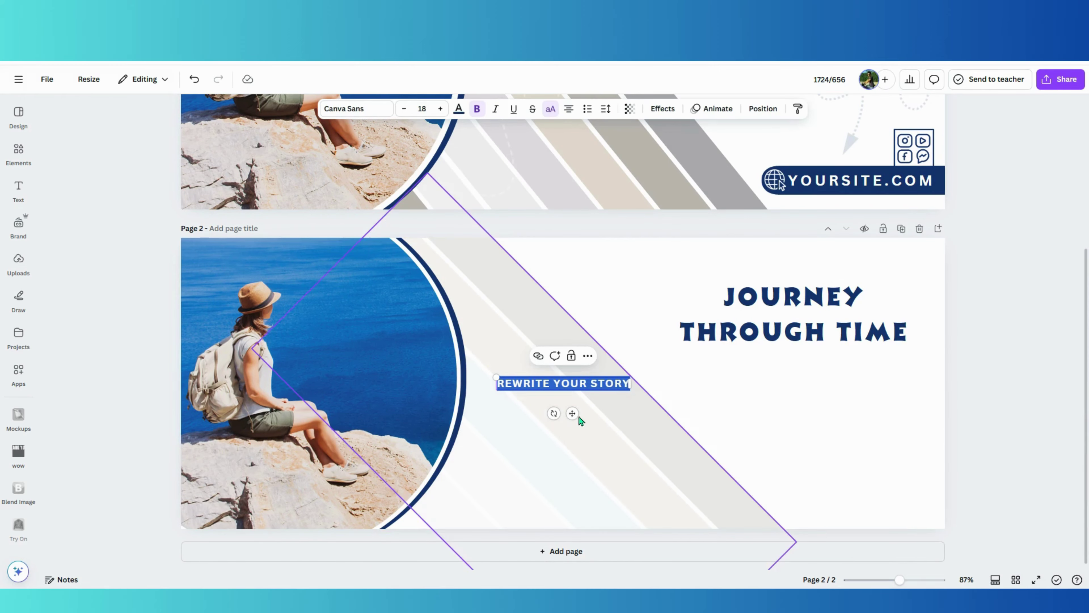
- Place the tagline directly beneath the heading and widen its letter spacing to 446
drag(575, 414, 802, 386)
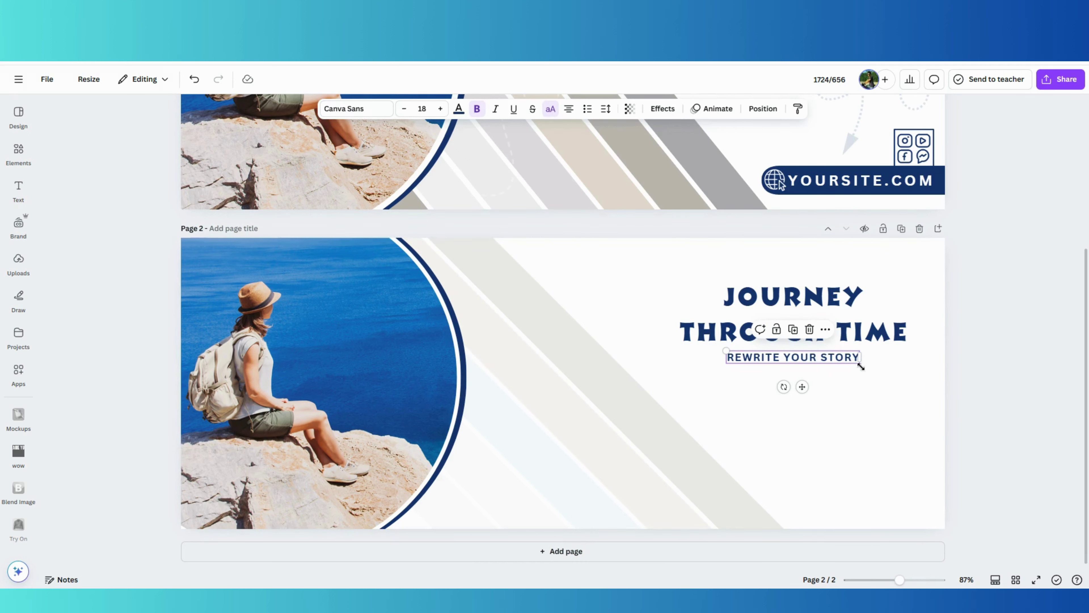
click(606, 109)
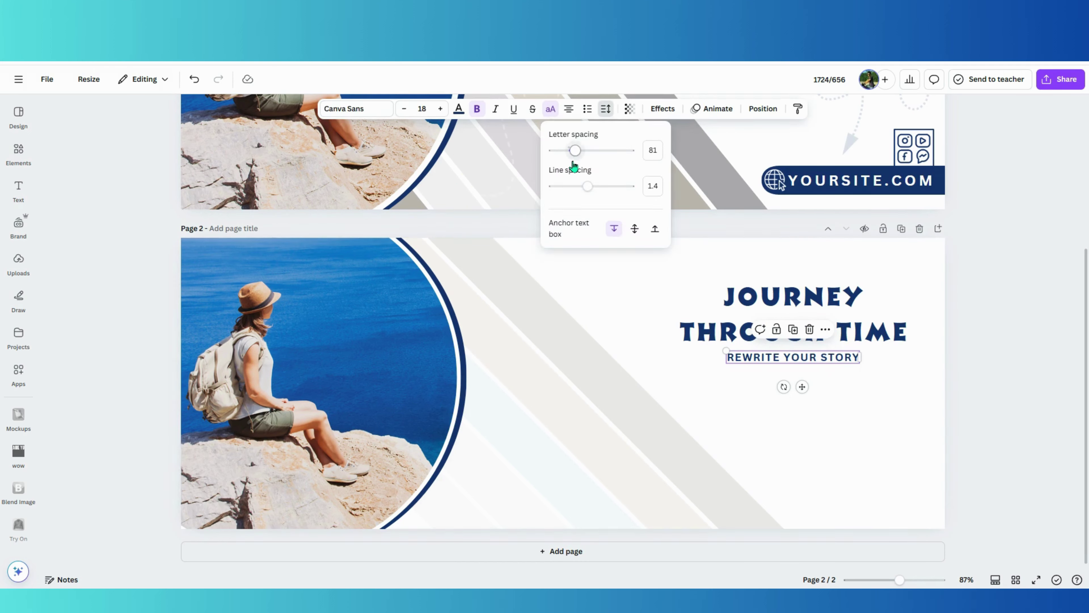
drag(578, 163, 599, 162)
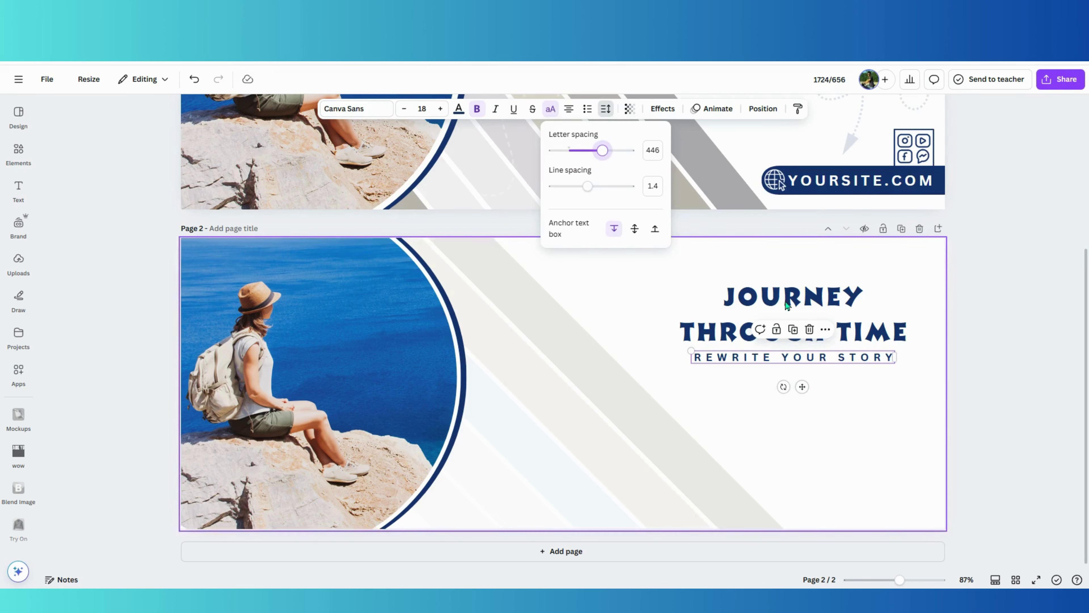
click(841, 372)
click(839, 364)
drag(839, 364, 843, 362)
click(867, 405)
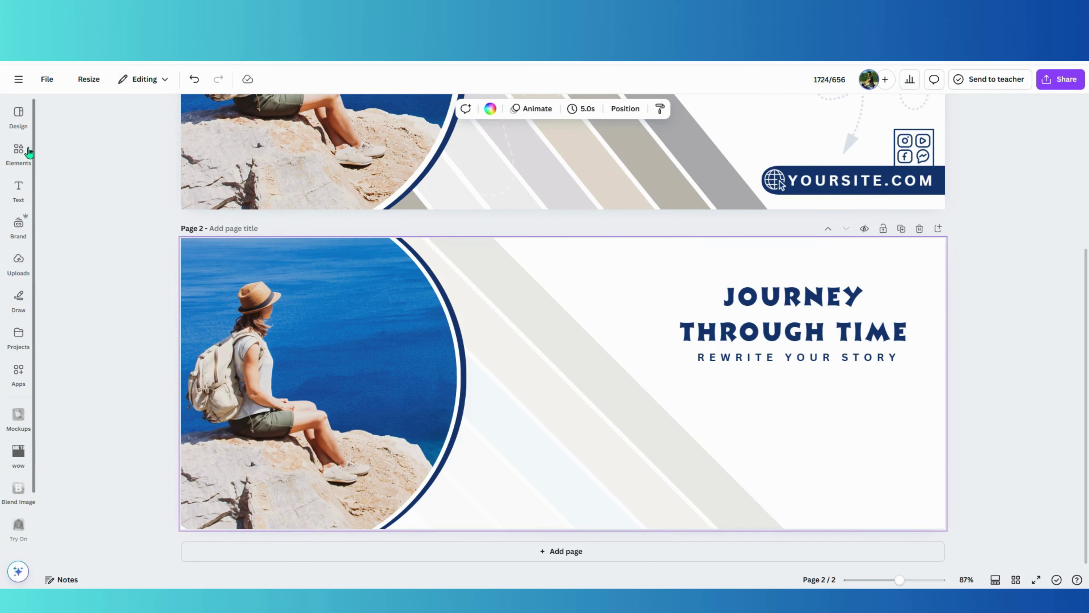
- Search graphics for "social media icon list", insert the square four-icon outline graphic, and place it small in page 2's lower right area
click(18, 153)
click(58, 110)
click(99, 112)
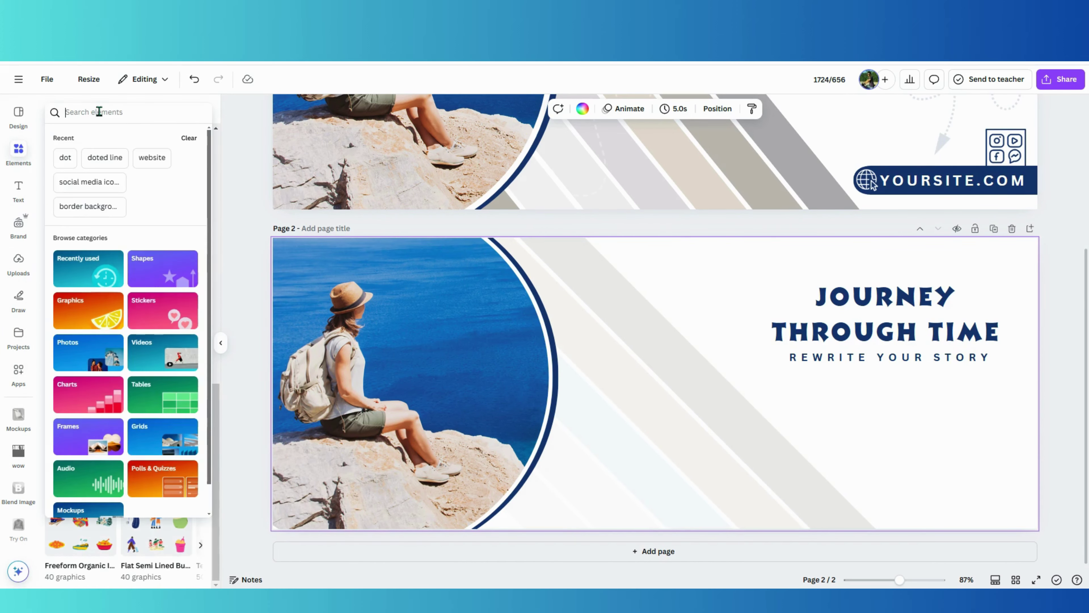
click(90, 182)
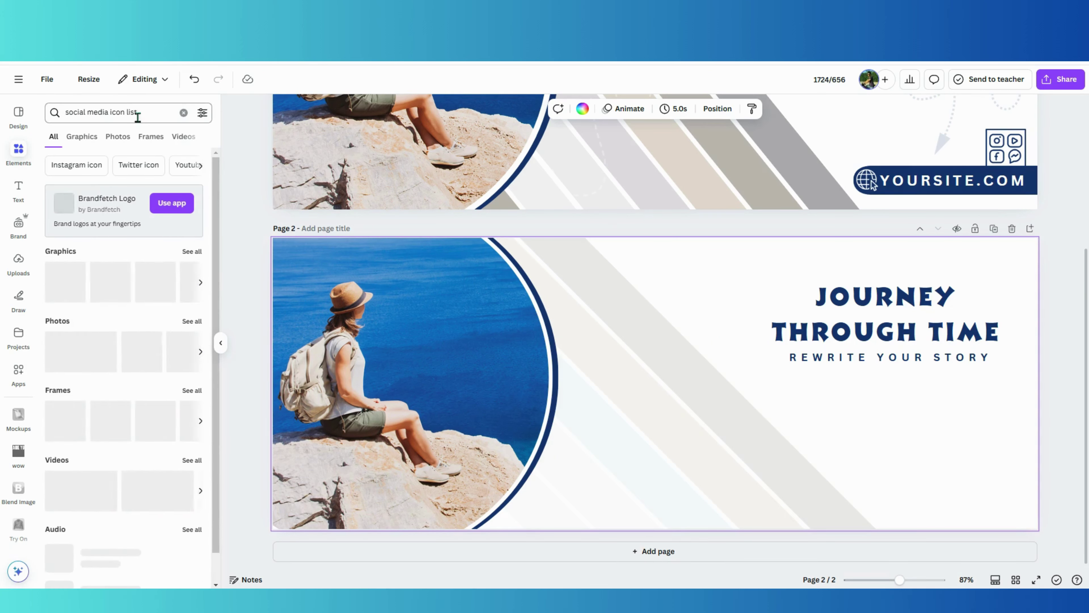
click(88, 138)
scroll(135, 388, down, 1)
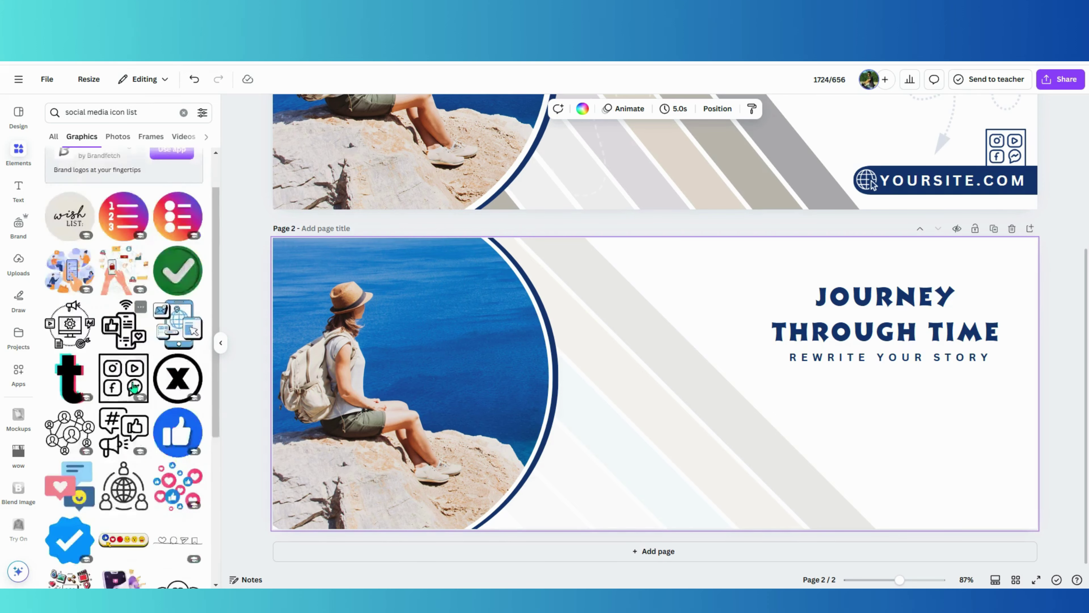
scroll(135, 387, down, 2)
click(123, 287)
drag(653, 387, 1000, 463)
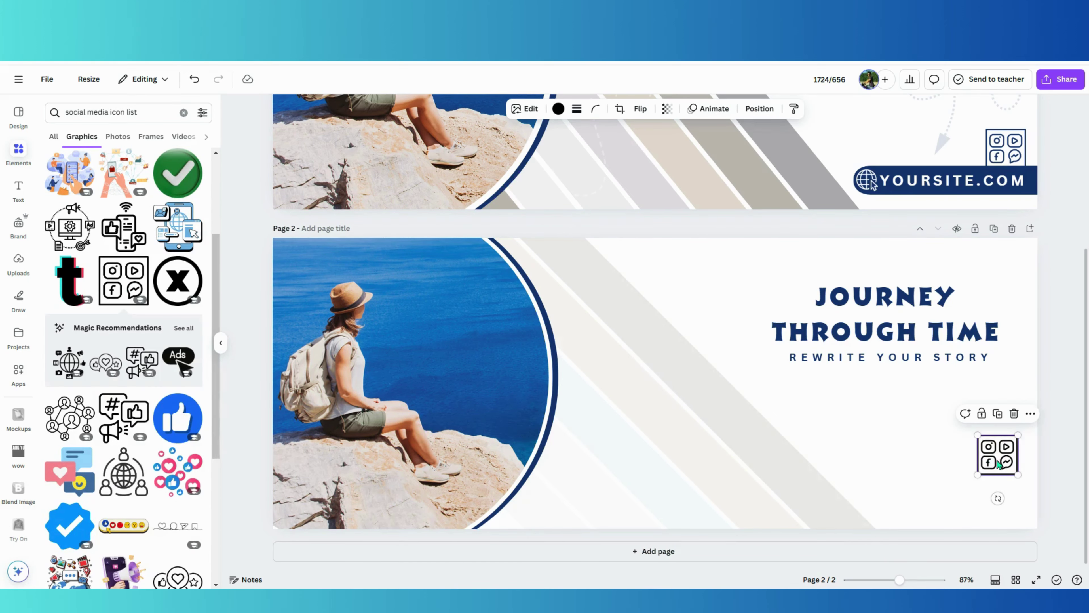
- Recolor the social media icon graphic with the document's dark navy blue
click(558, 109)
click(122, 191)
click(883, 428)
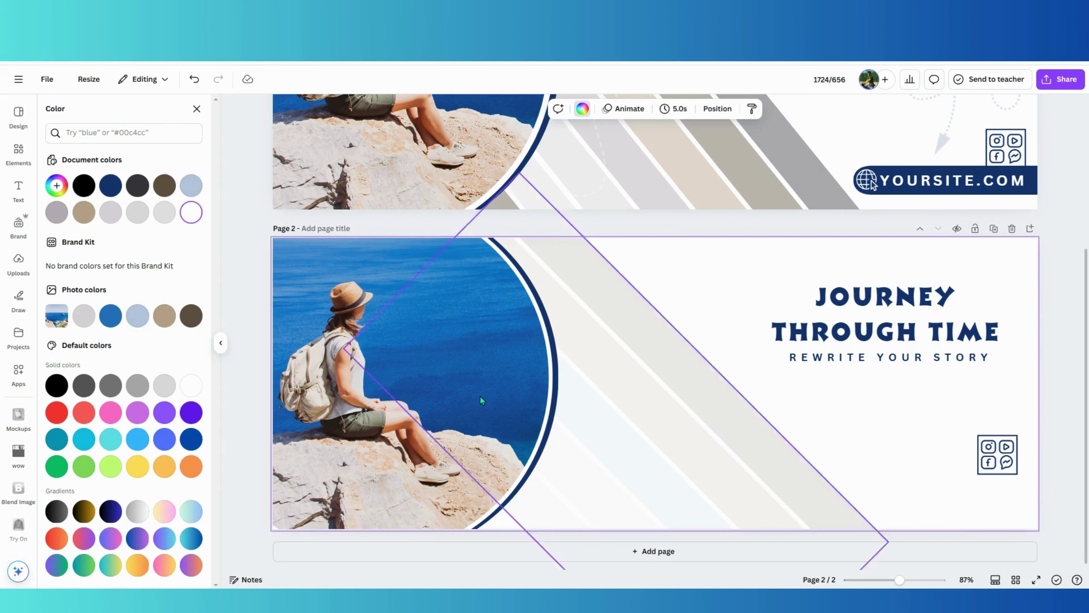
click(196, 109)
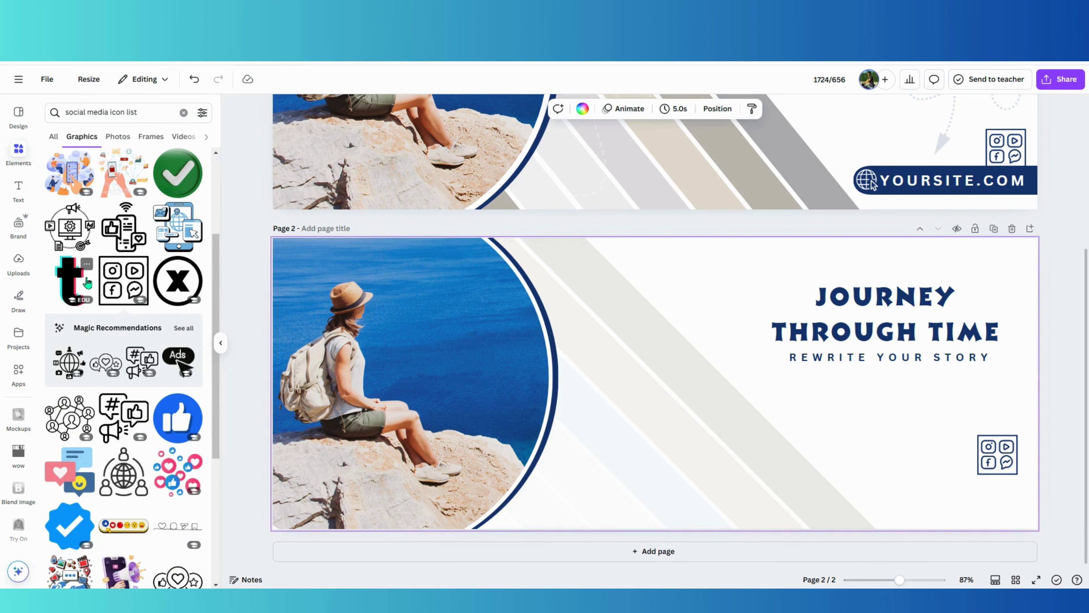
- Insert the rectangle shape with a fully rounded bottom end on page 2
click(184, 112)
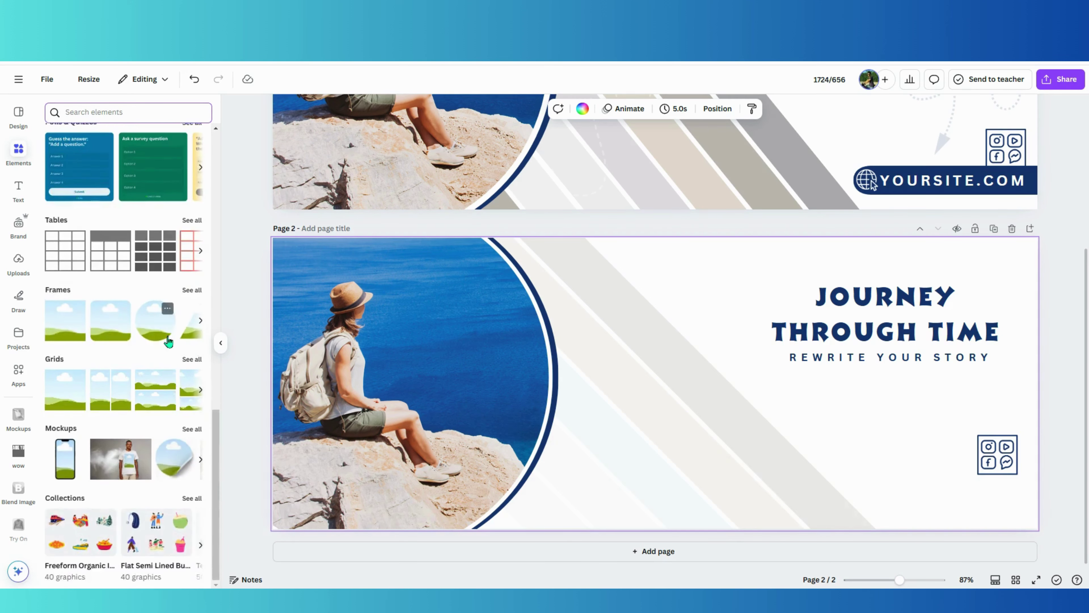
scroll(172, 339, up, 5)
scroll(172, 339, up, 8)
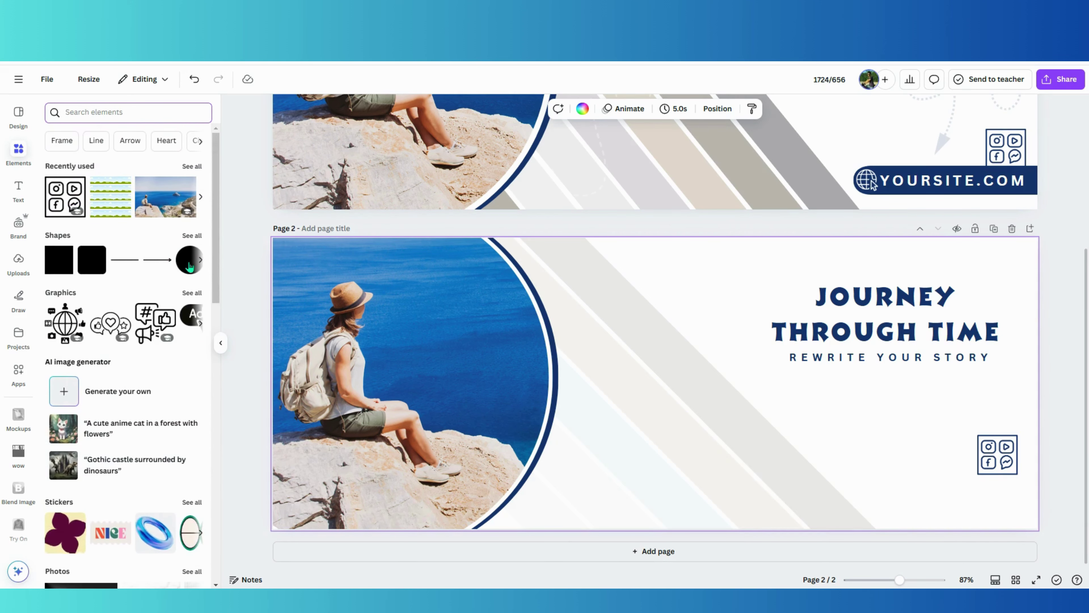
click(192, 236)
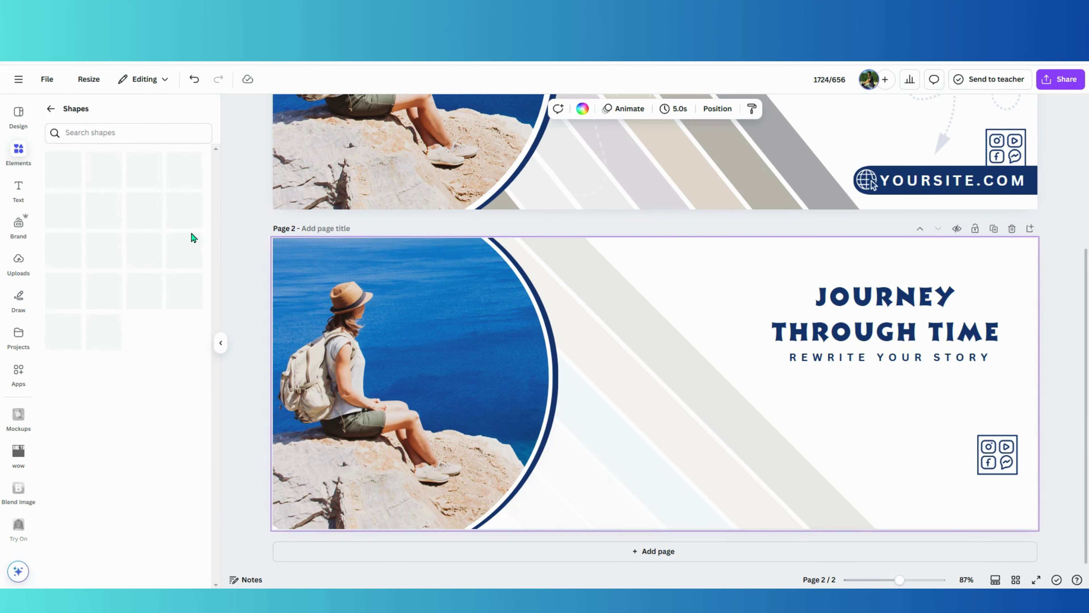
scroll(170, 300, down, 5)
scroll(159, 426, up, 2)
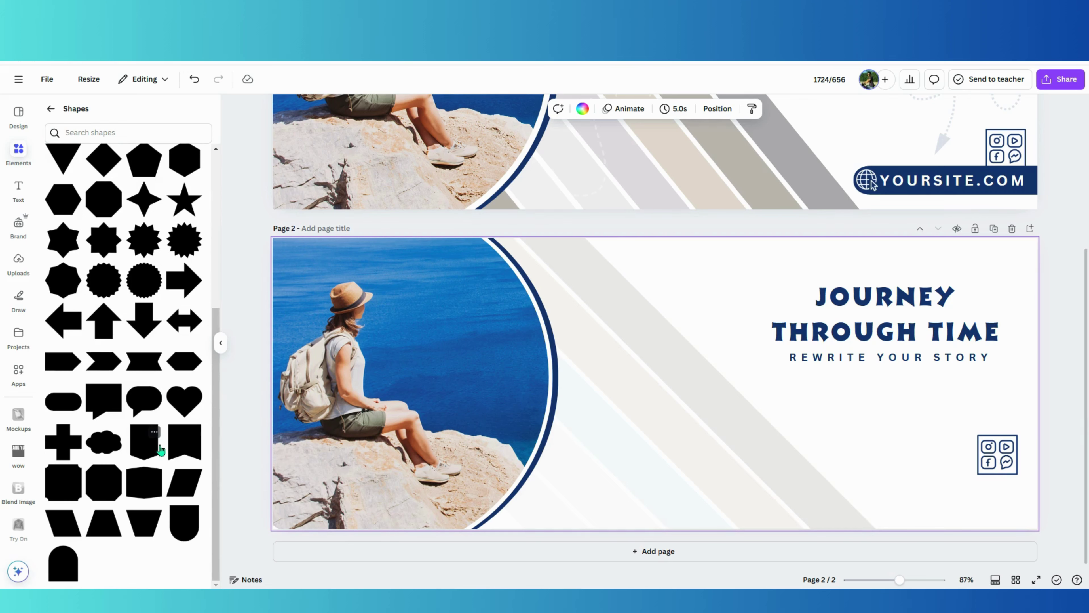
click(195, 525)
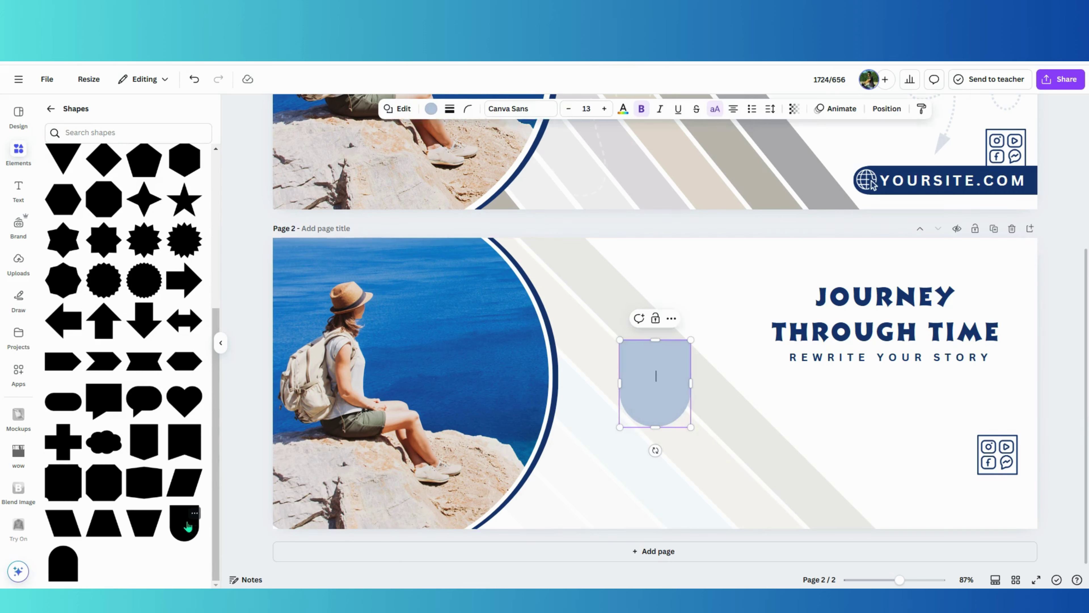
click(221, 343)
- Shape the rounded piece into a long bar with its round end facing left, running off page 2's lower right edge, and seat the icon graphic on it
drag(598, 340, 533, 391)
drag(536, 448, 463, 405)
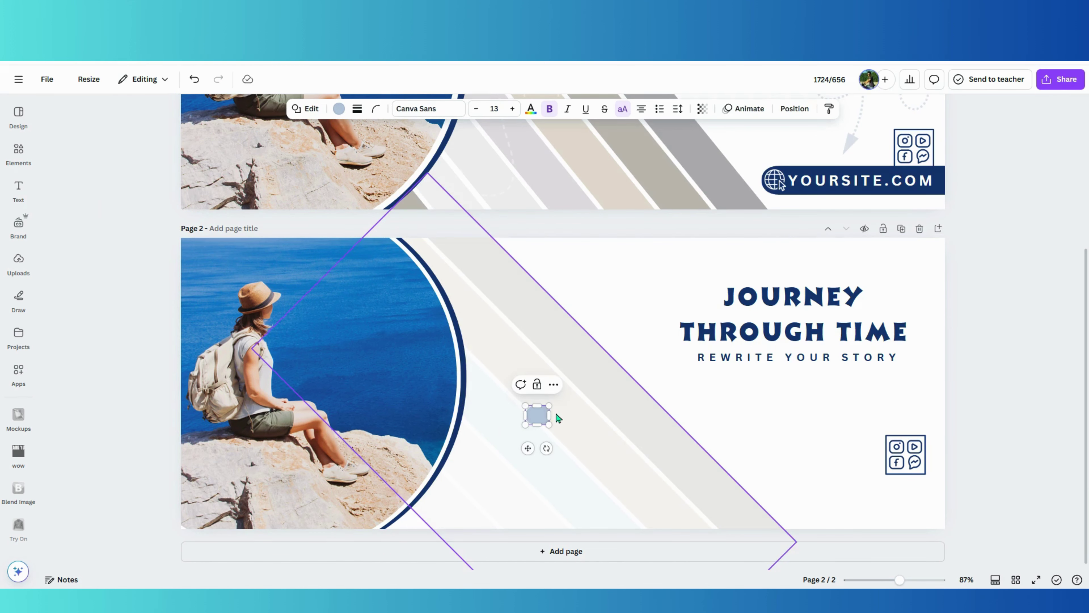
drag(549, 415, 936, 490)
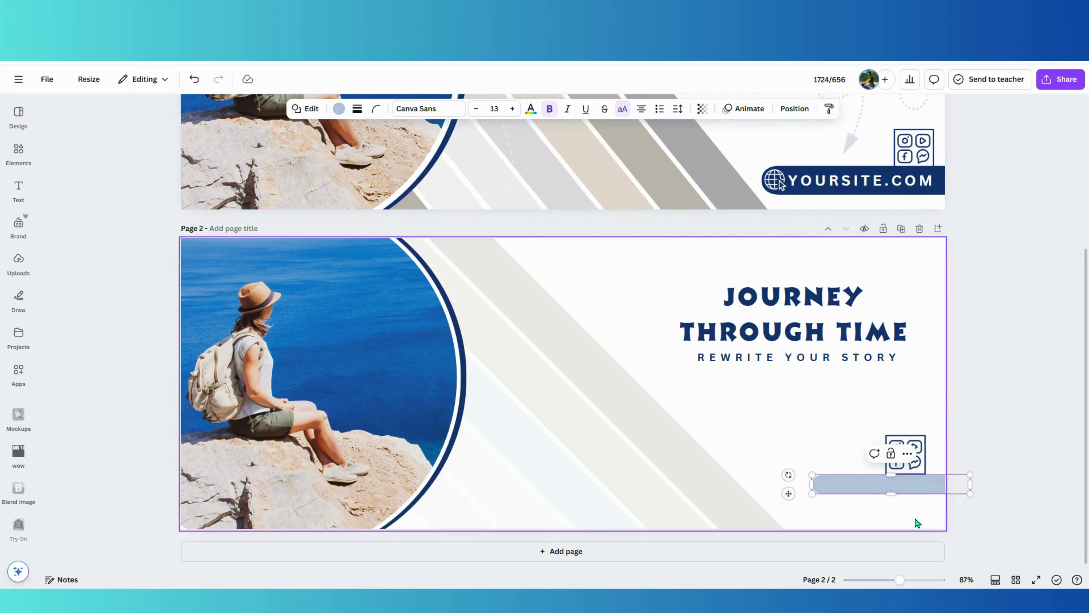
click(861, 498)
drag(813, 487, 781, 505)
drag(897, 488, 898, 506)
drag(913, 454, 922, 460)
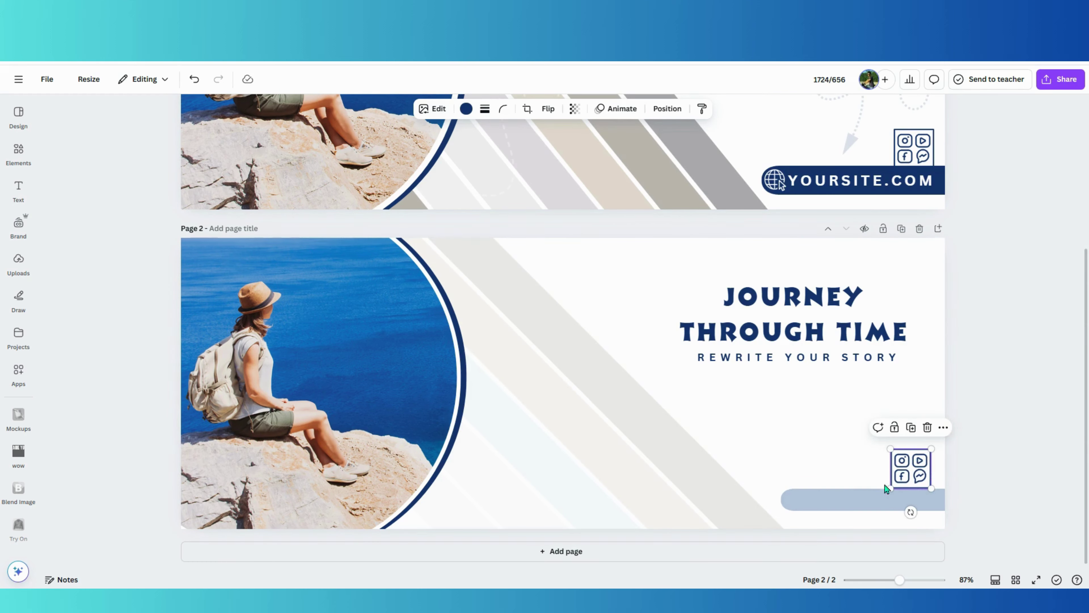
- Fill the rounded bar beneath the icons with the document's dark navy blue
click(831, 504)
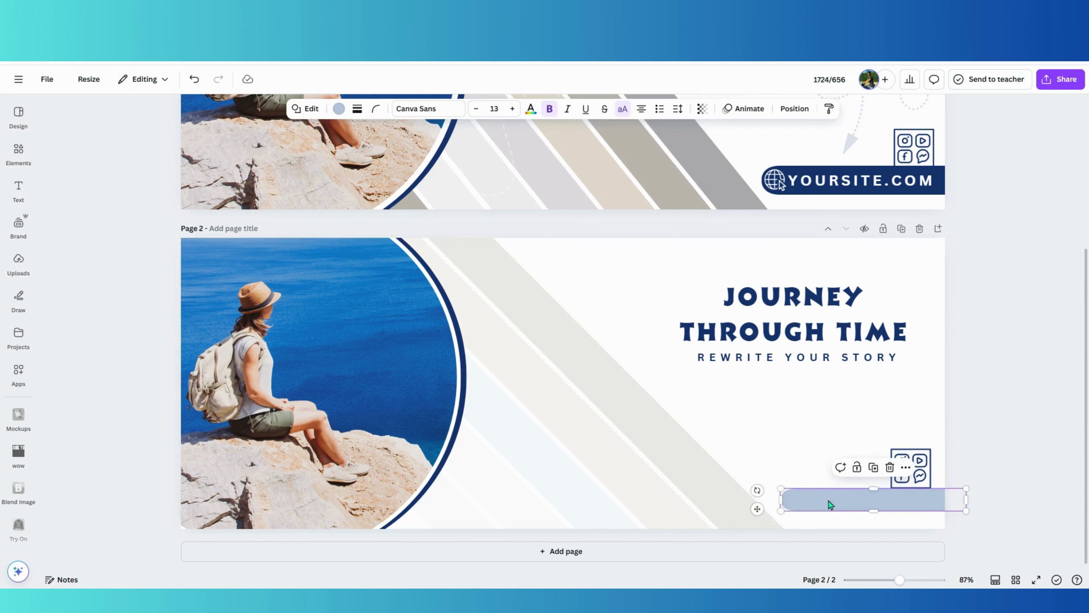
click(339, 109)
click(137, 189)
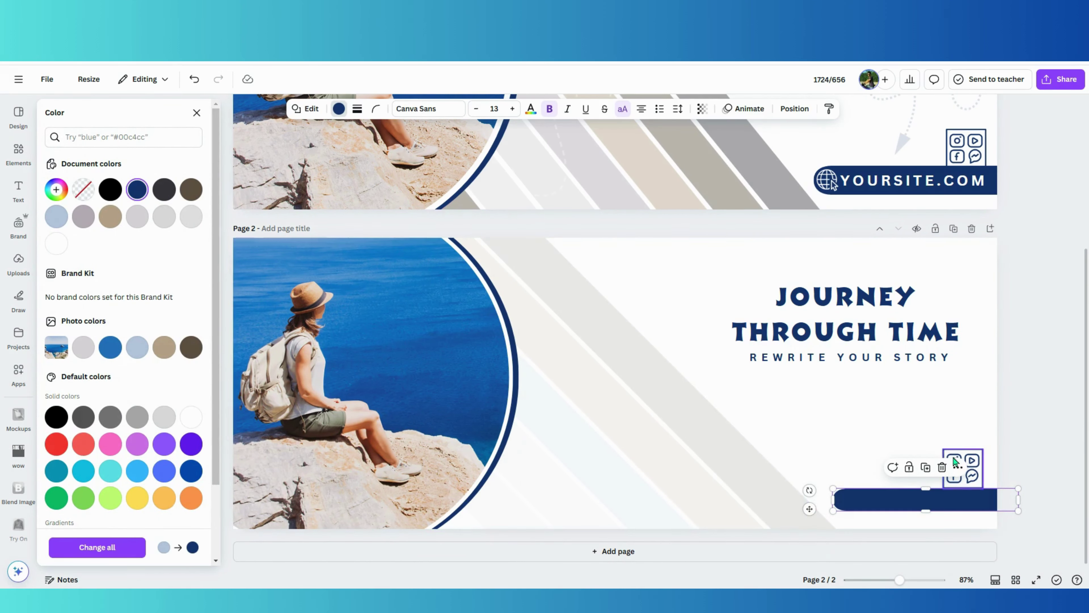
click(1056, 388)
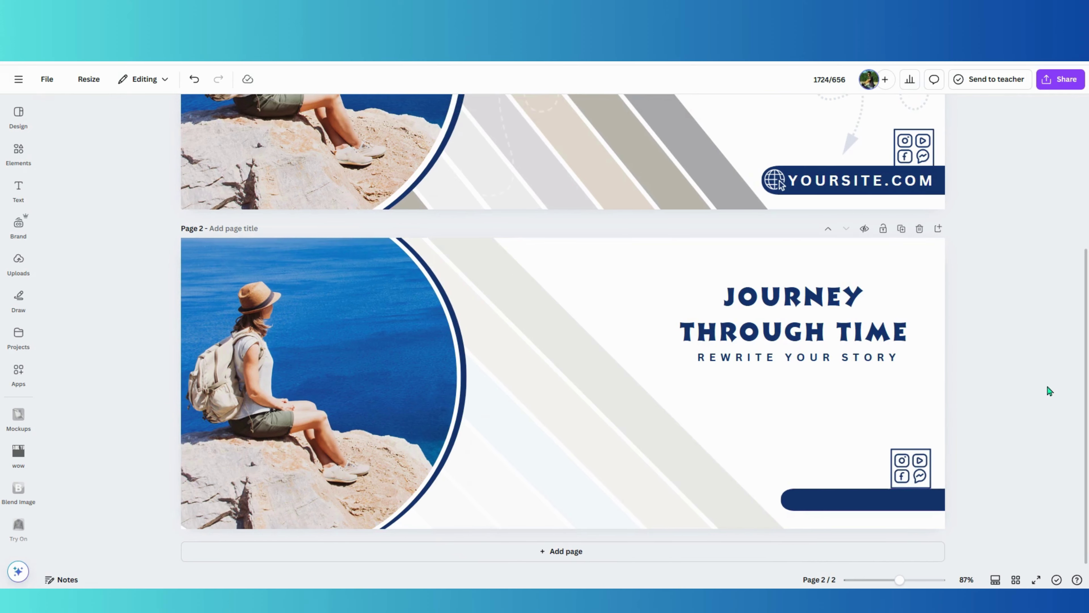
- Nudge the social media icon graphic slightly so it sits neatly on top of the navy bar
click(918, 472)
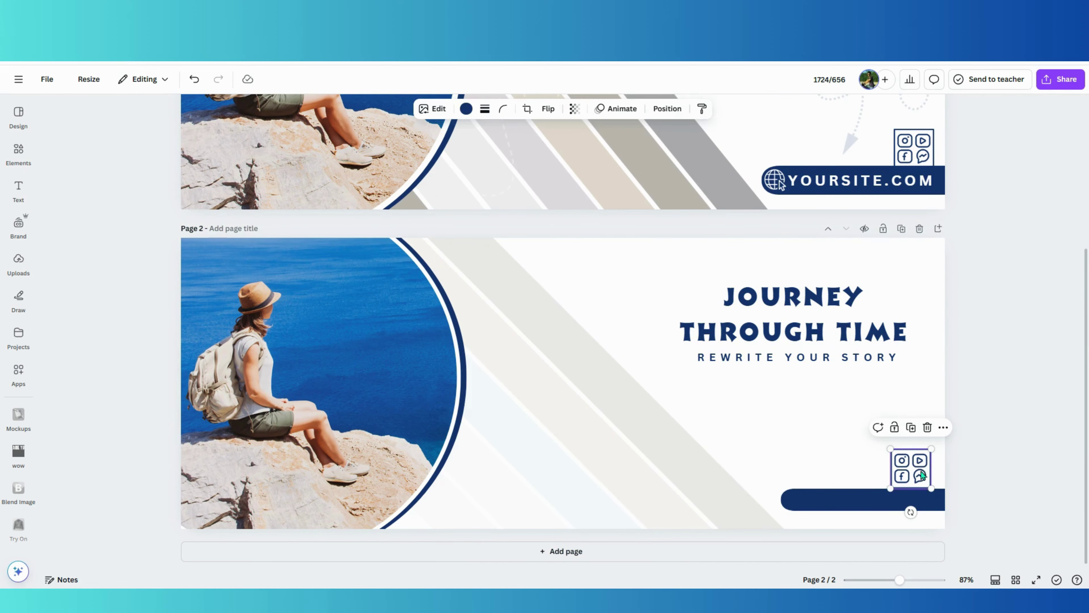
click(997, 458)
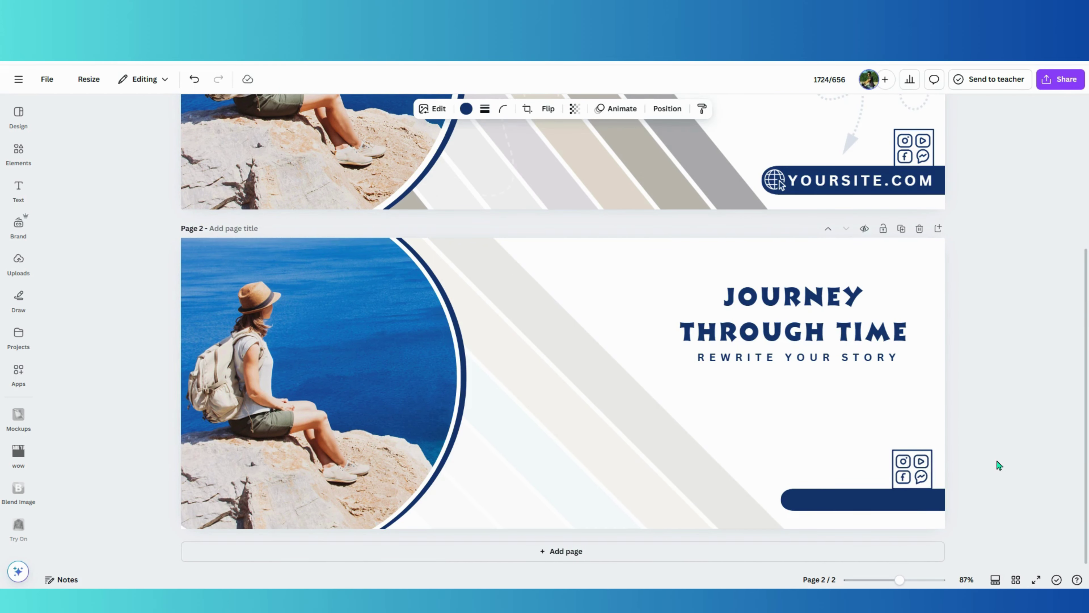
click(876, 499)
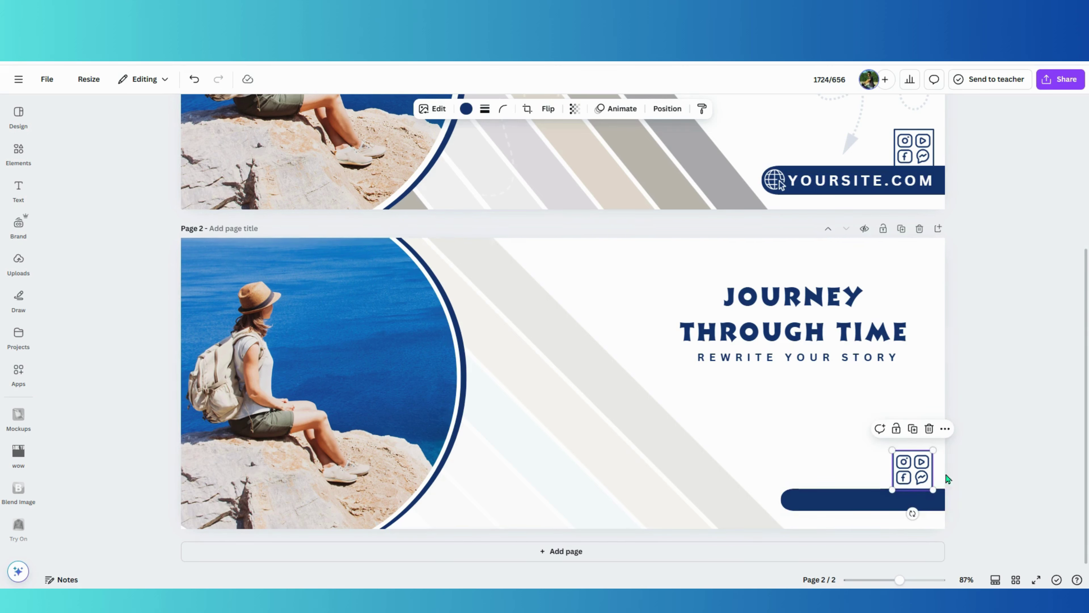
click(995, 418)
click(872, 393)
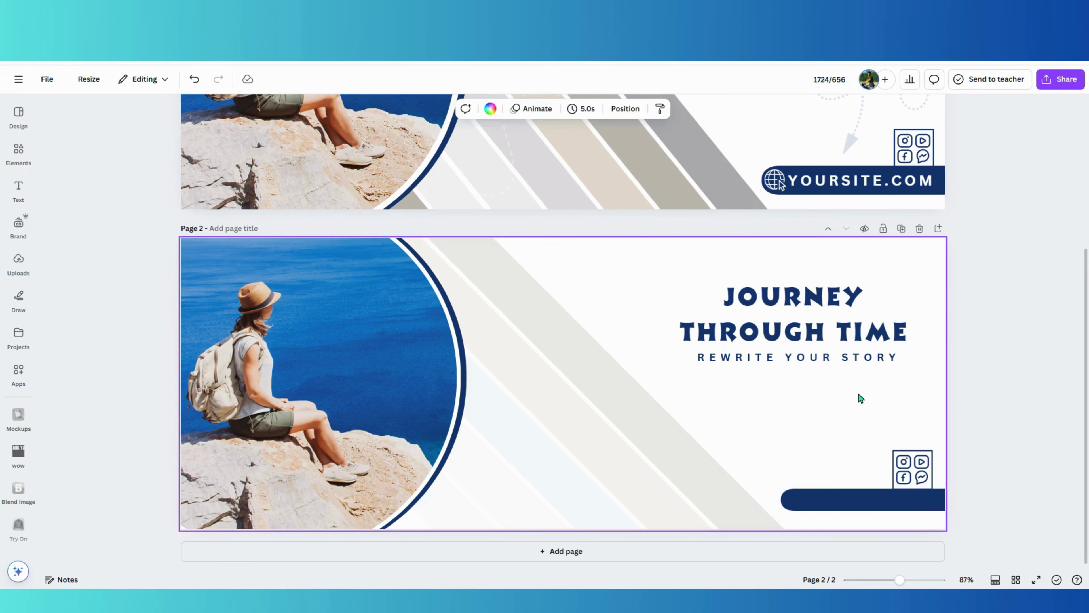
- Search the elements for website graphics, insert the globe with a cursor, and place it on the navy bar's rounded end
click(18, 155)
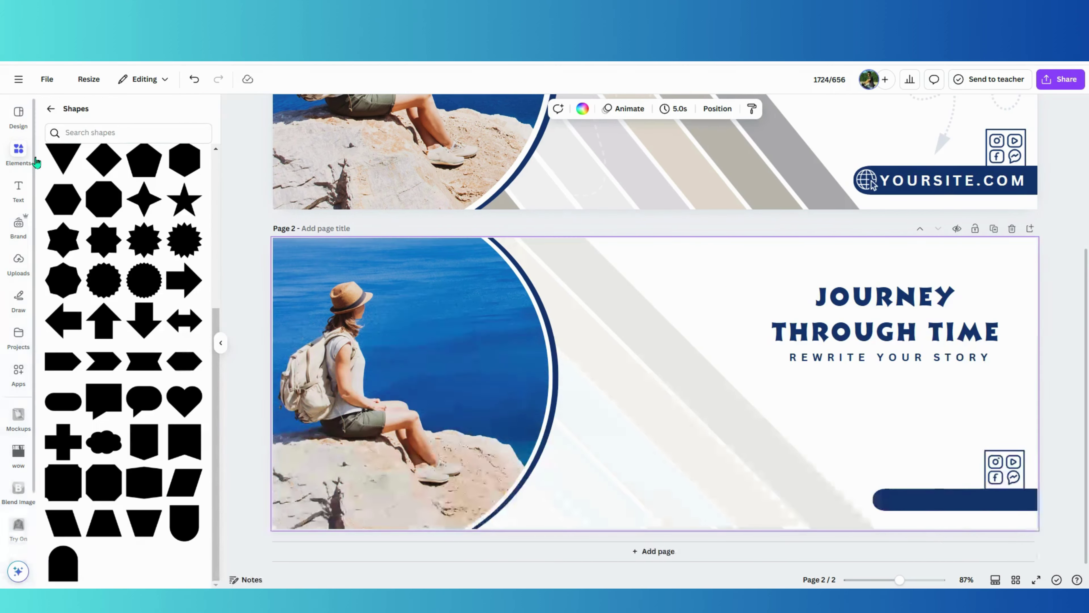
click(55, 111)
click(80, 112)
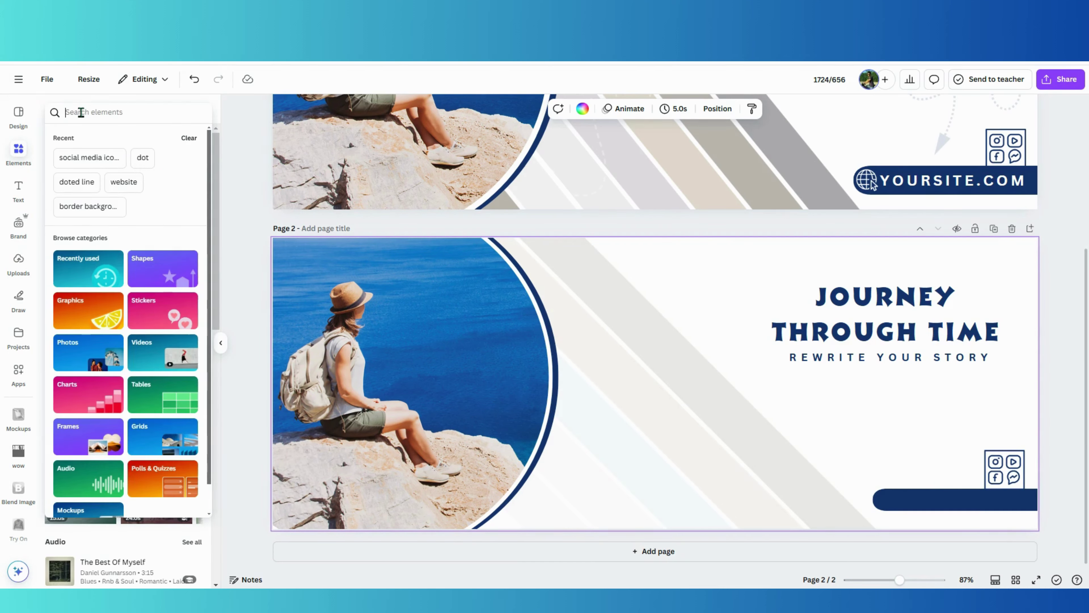
text(web)
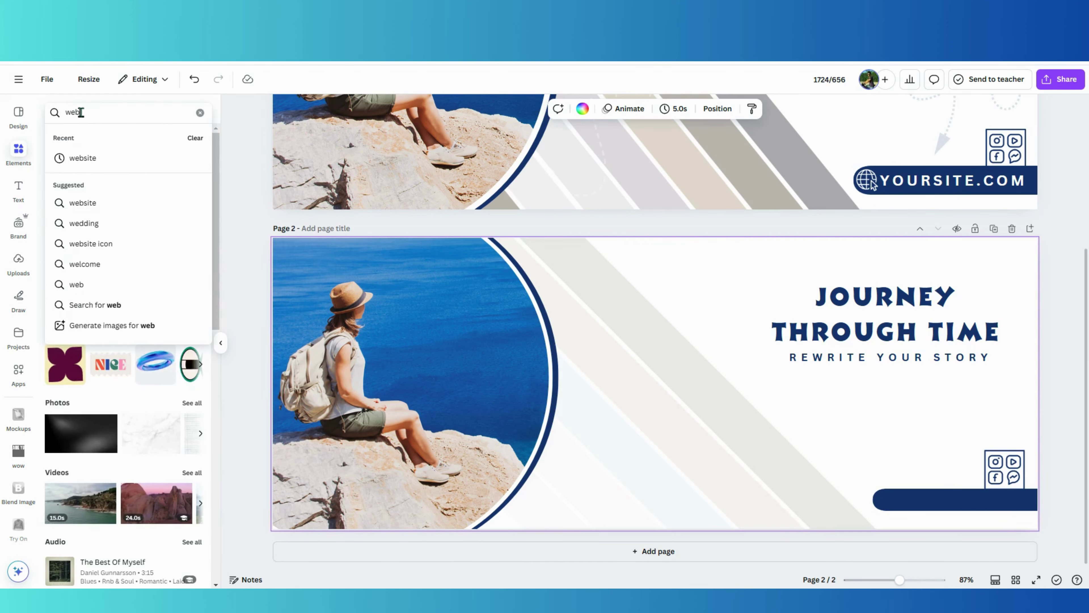
click(111, 158)
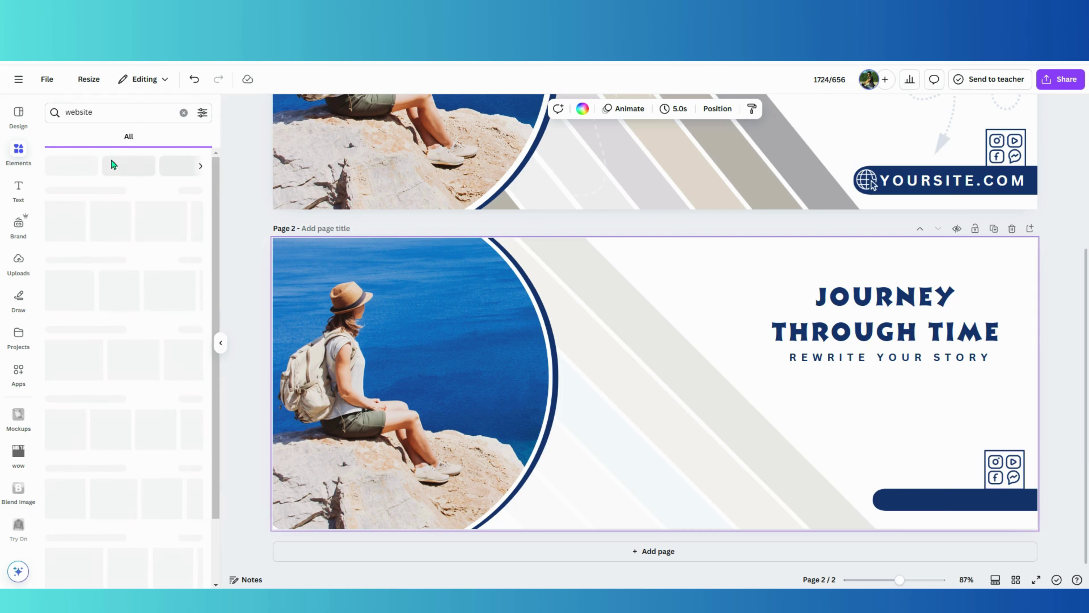
click(84, 136)
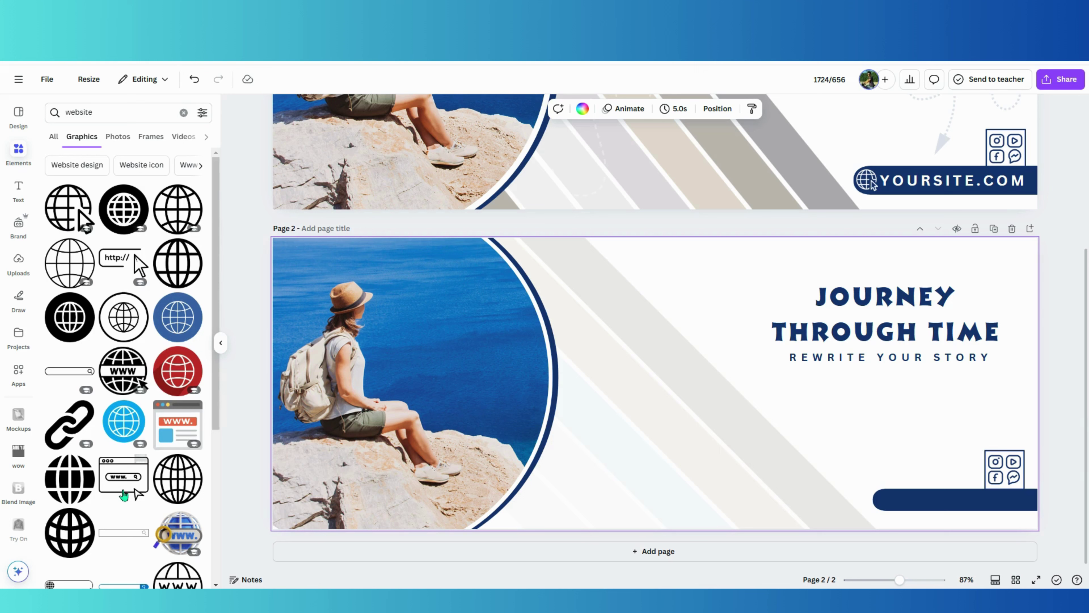
click(79, 219)
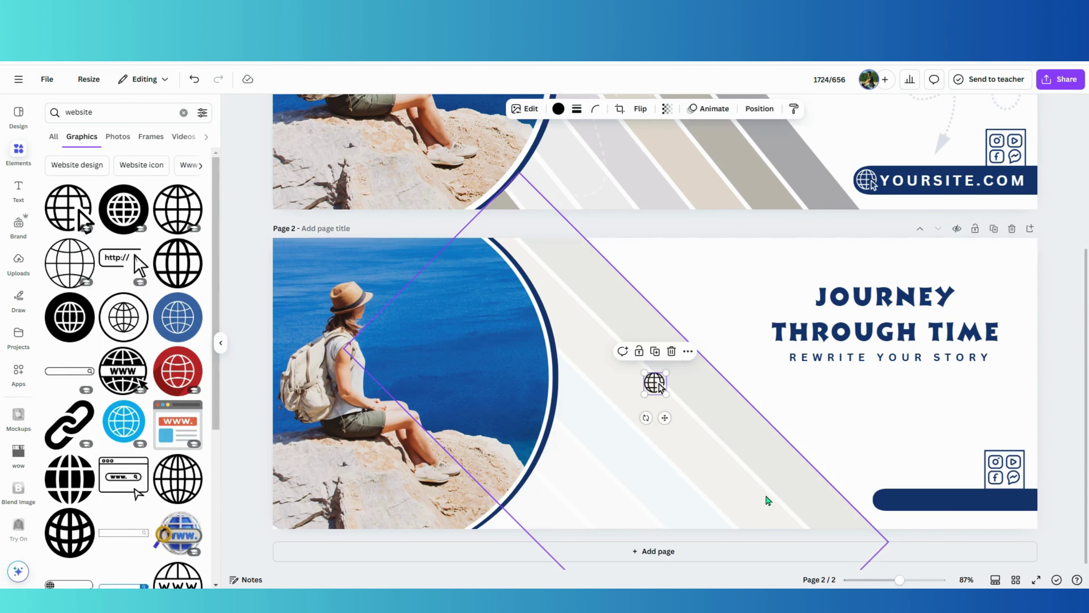
drag(652, 384, 885, 499)
- Recolor the globe icon white and shrink it slightly to fit inside the bar's rounded end
click(559, 109)
click(200, 391)
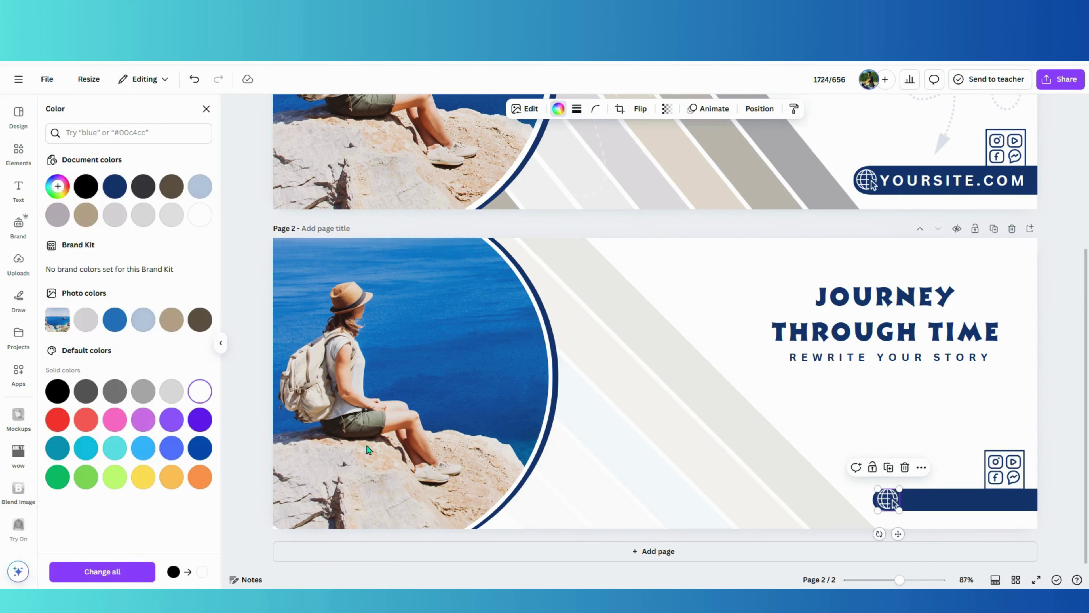
drag(901, 488, 896, 492)
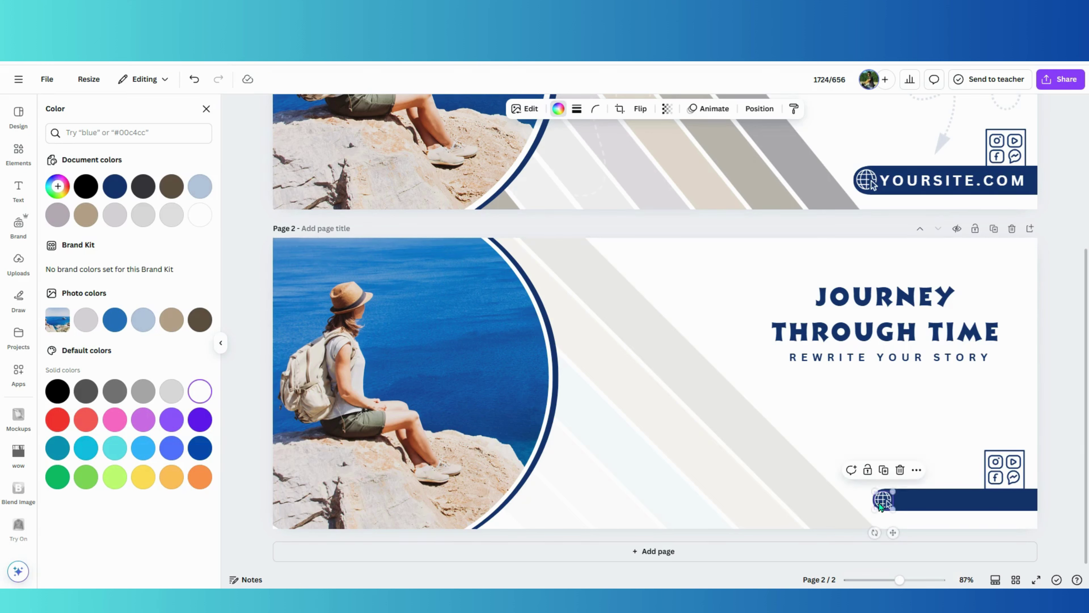
click(917, 382)
- Duplicate the REWRITE YOUR STORY tagline below the original and change the copy's text to YOURSITE.COM
click(885, 361)
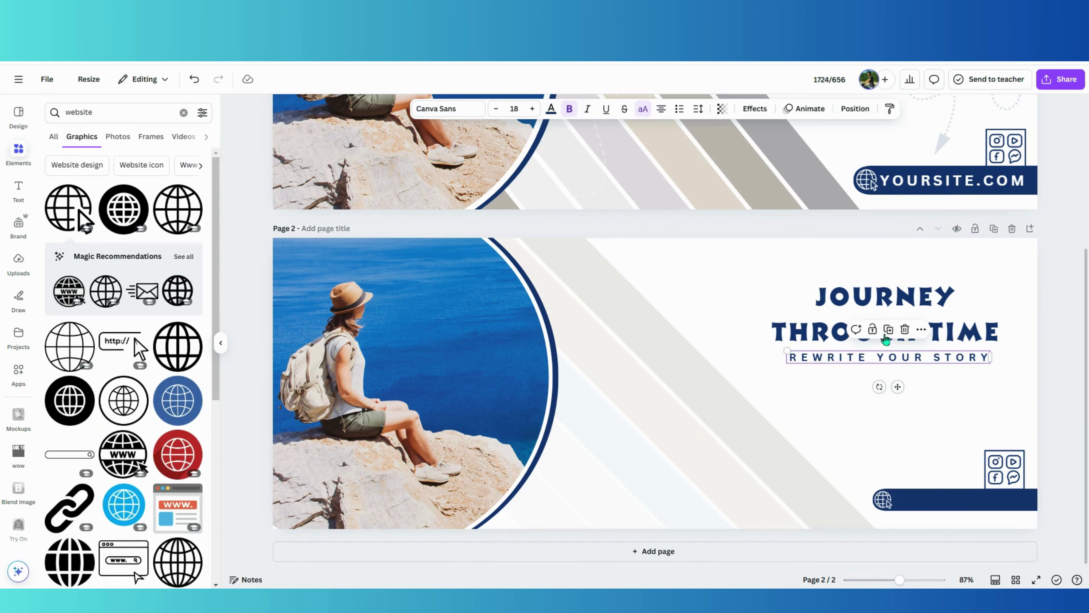
click(886, 337)
drag(890, 371, 892, 391)
double_click(919, 385)
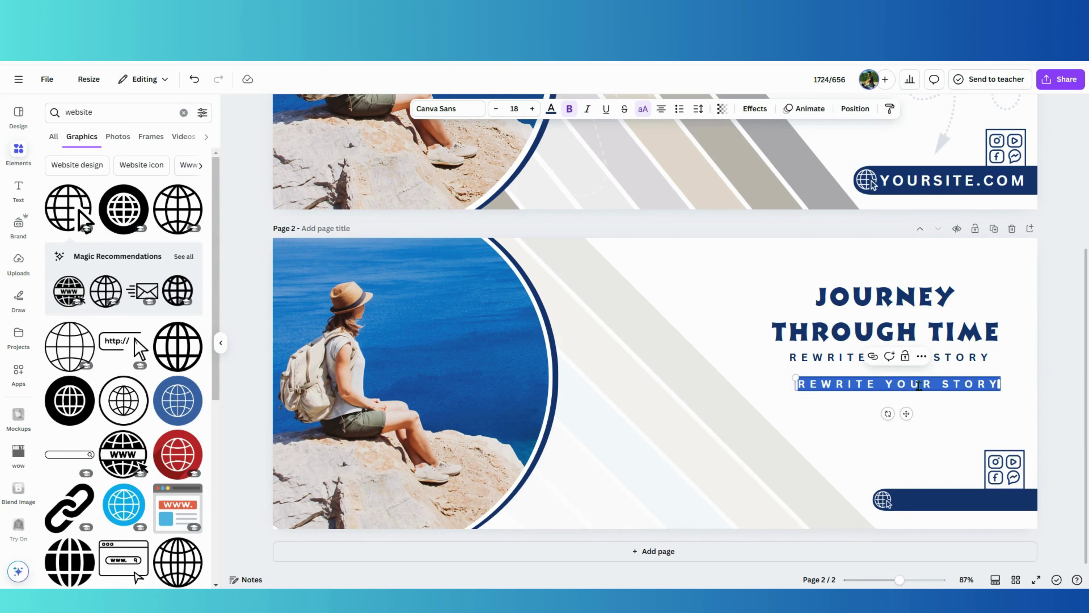
text(YOURSITE.COM)
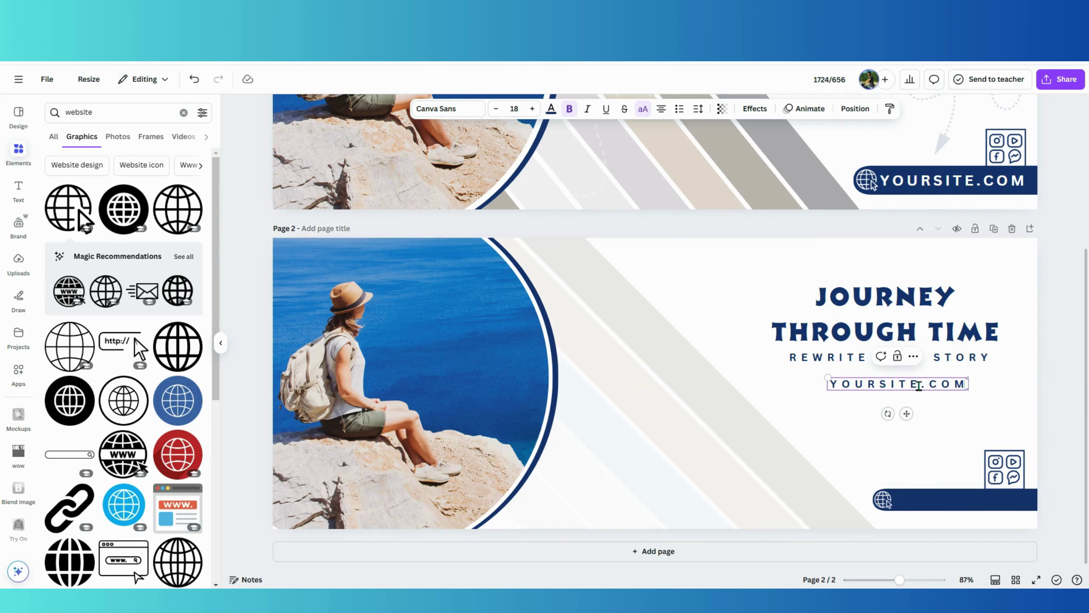
click(1062, 386)
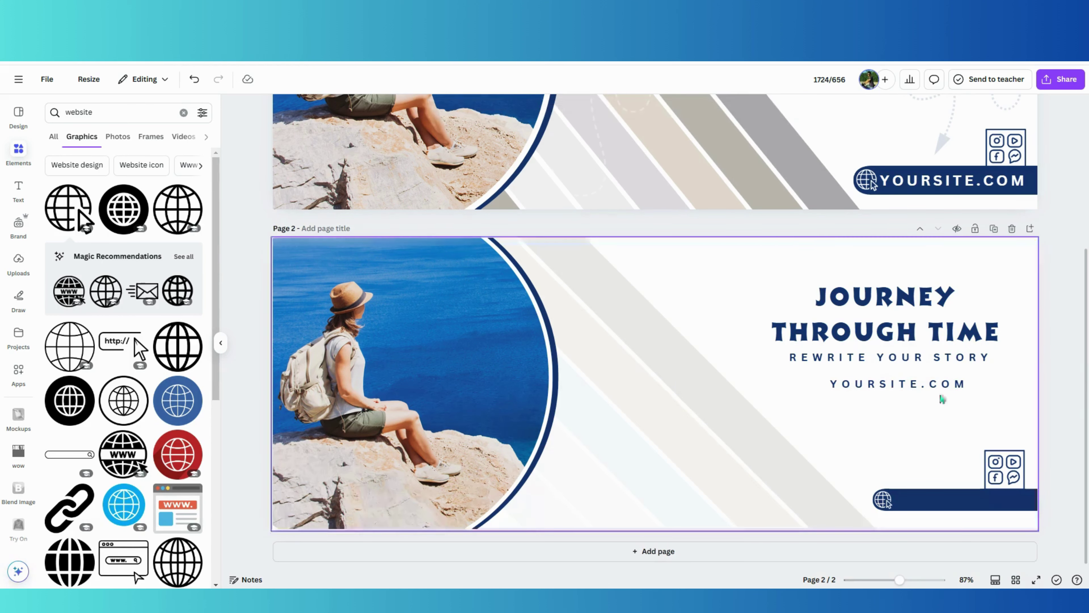
- Move the YOURSITE.COM text onto the navy bar beside the globe and color it white
drag(920, 386, 984, 499)
click(552, 112)
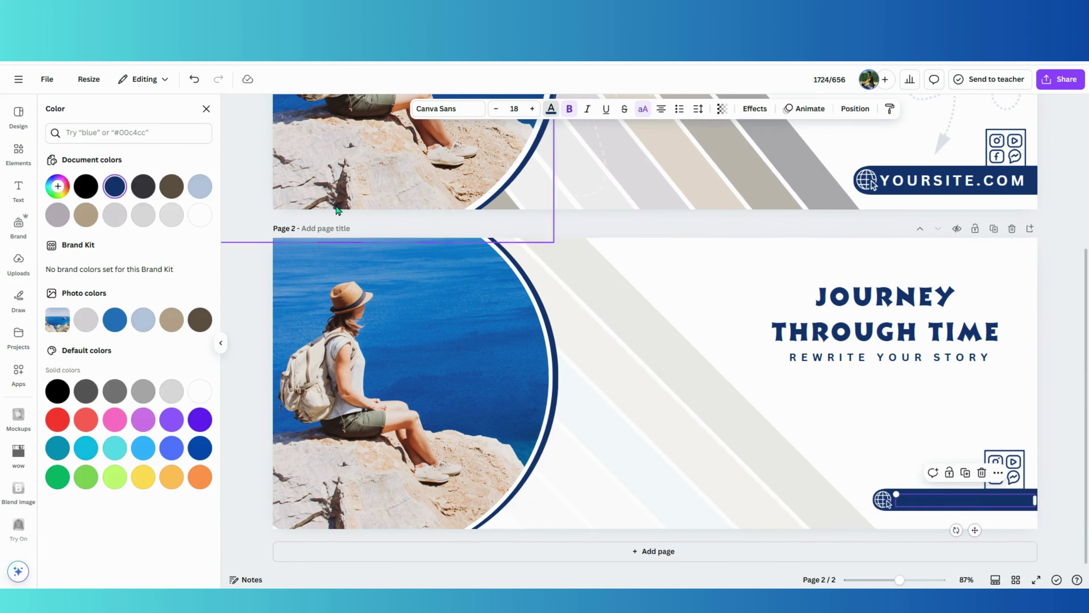
click(196, 391)
click(935, 407)
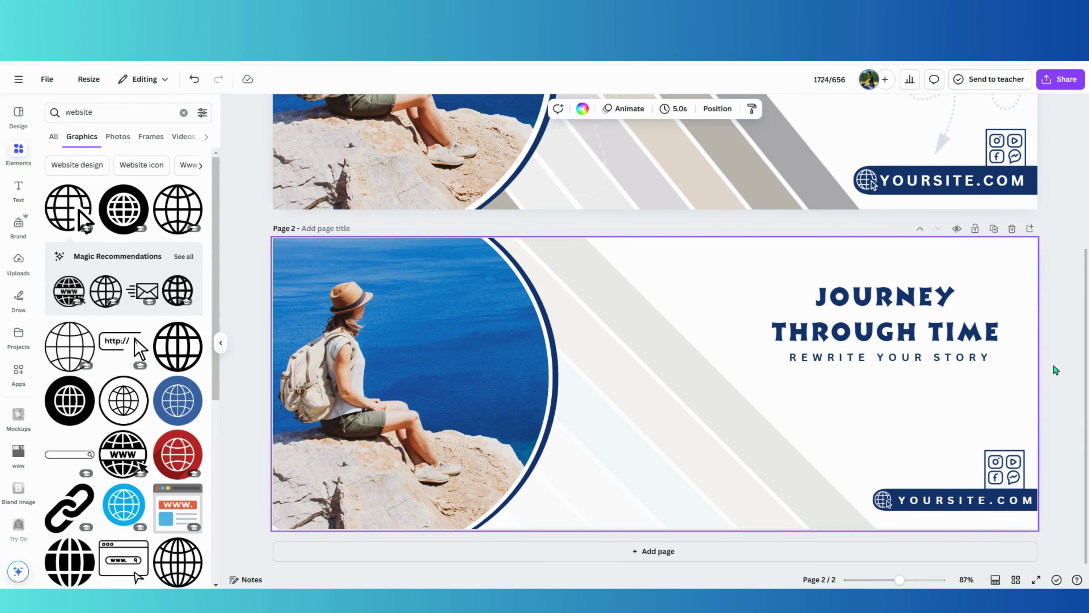
- Search the elements for "doted line" and show all matching graphics
scroll(772, 206, up, 5)
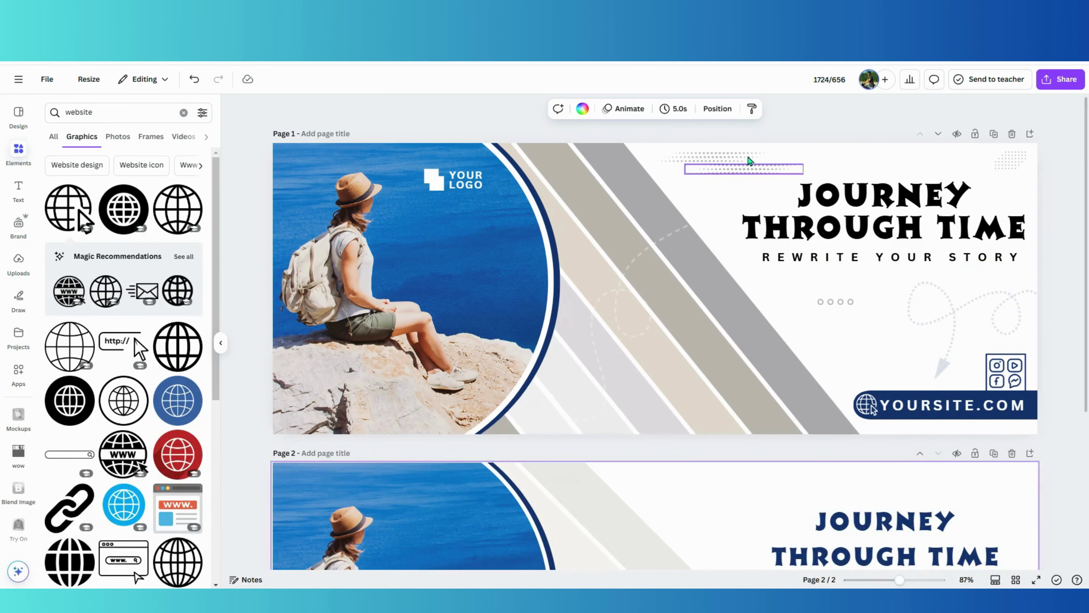
scroll(927, 320, down, 2)
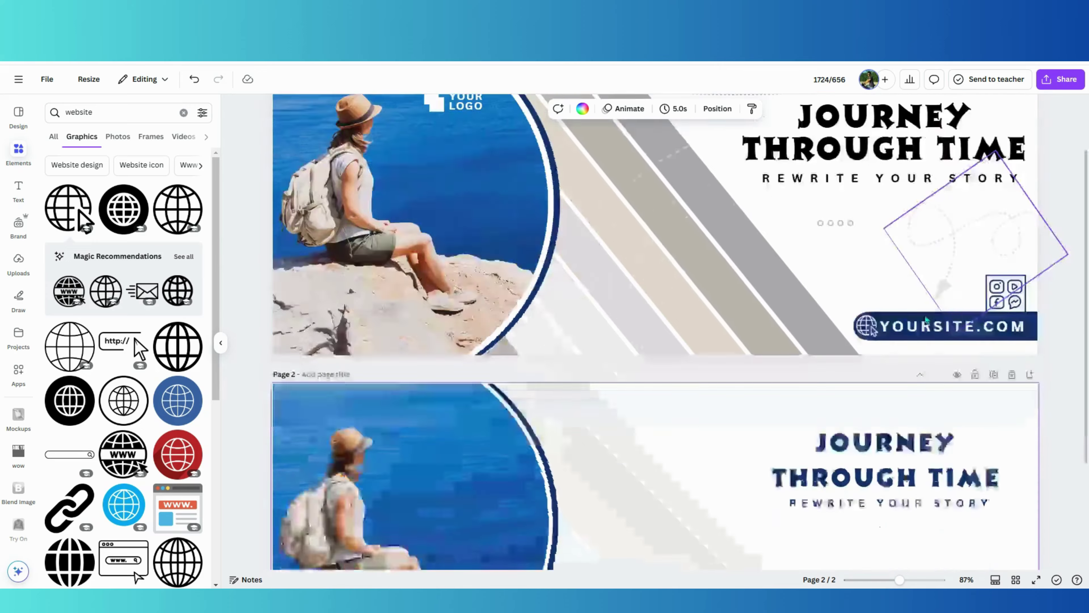
scroll(927, 320, down, 3)
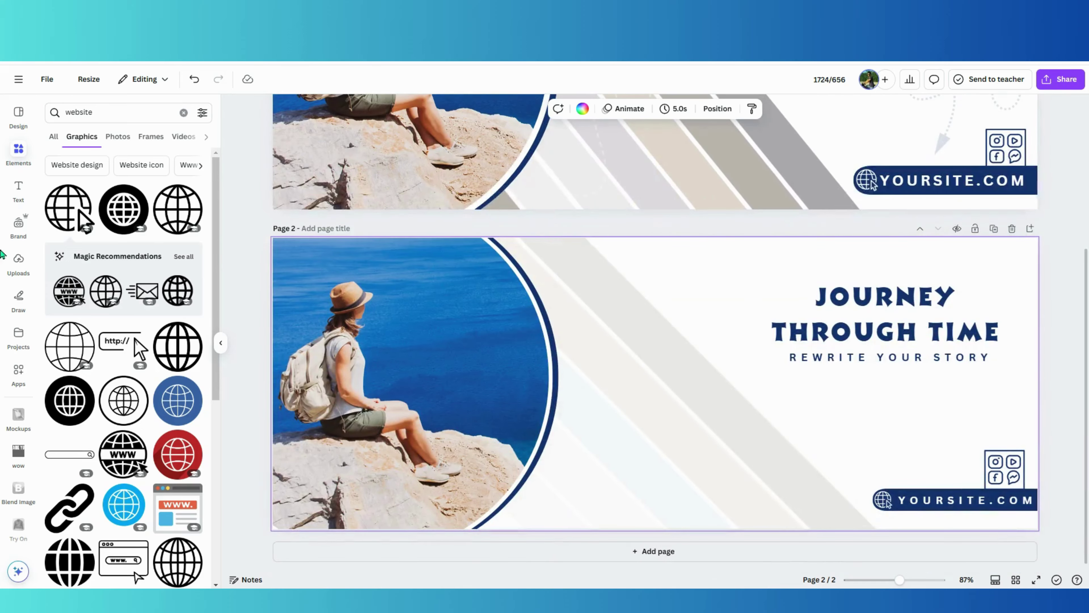
click(183, 111)
click(120, 115)
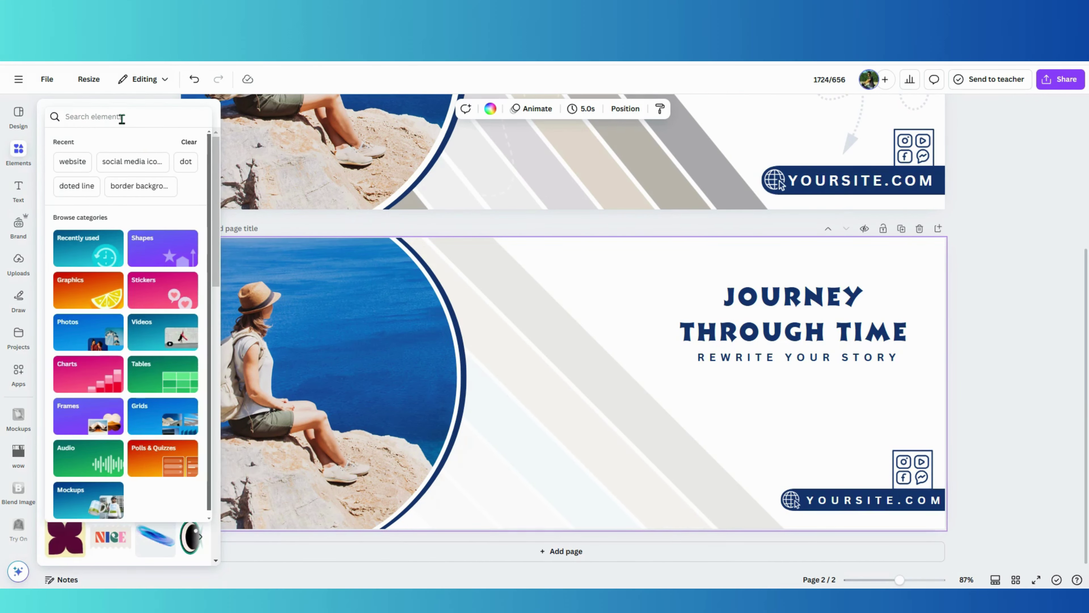
text(dote)
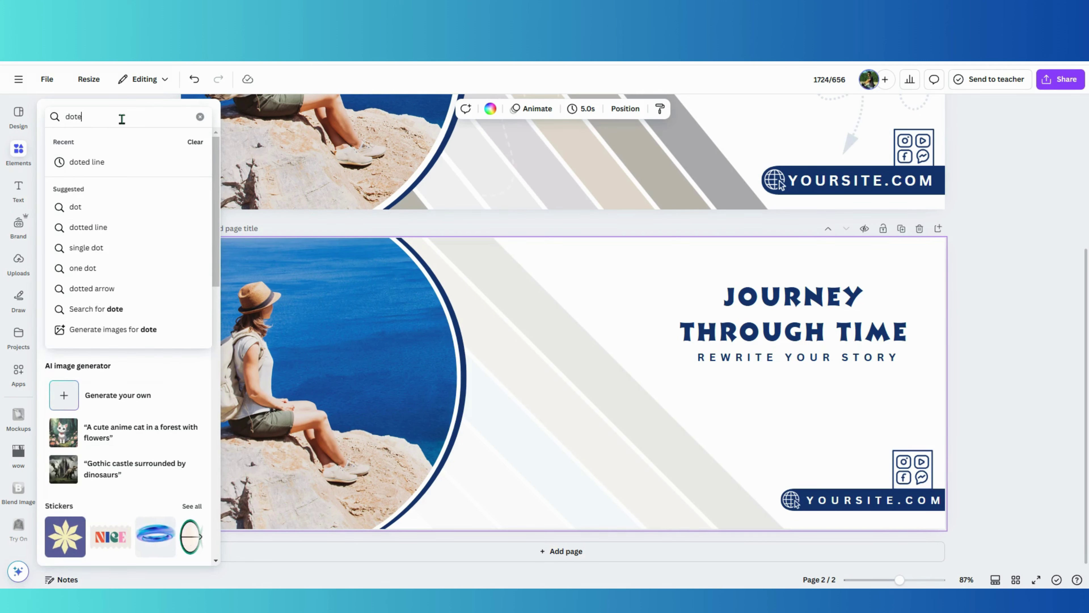
text(d line)
key(Return)
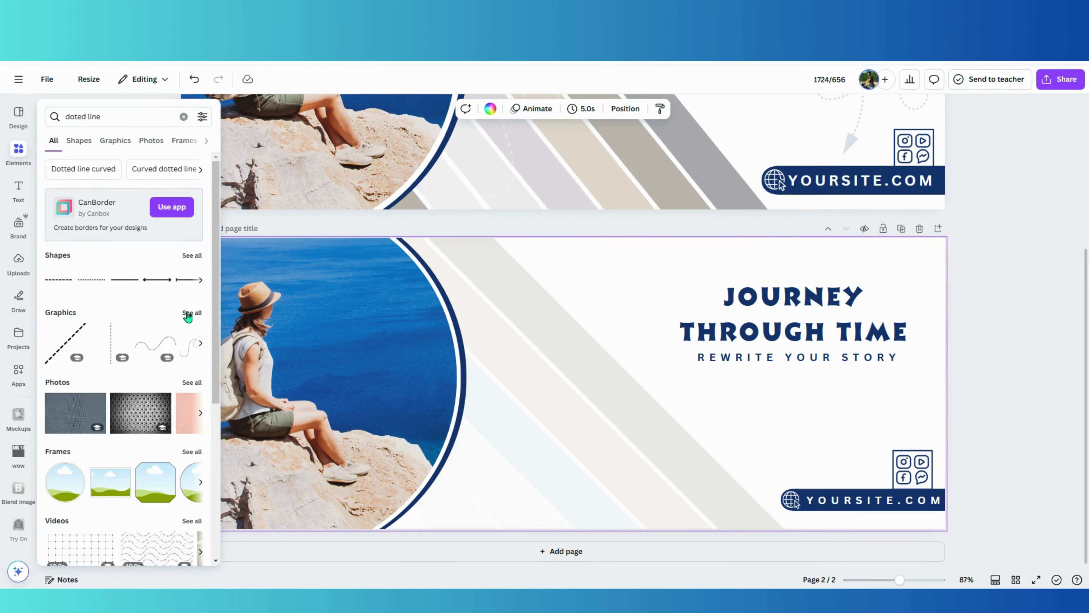
click(188, 313)
- Insert the looping dotted arrow graphic and place it beneath the tagline, above the website bar on page 2
scroll(203, 388, down, 10)
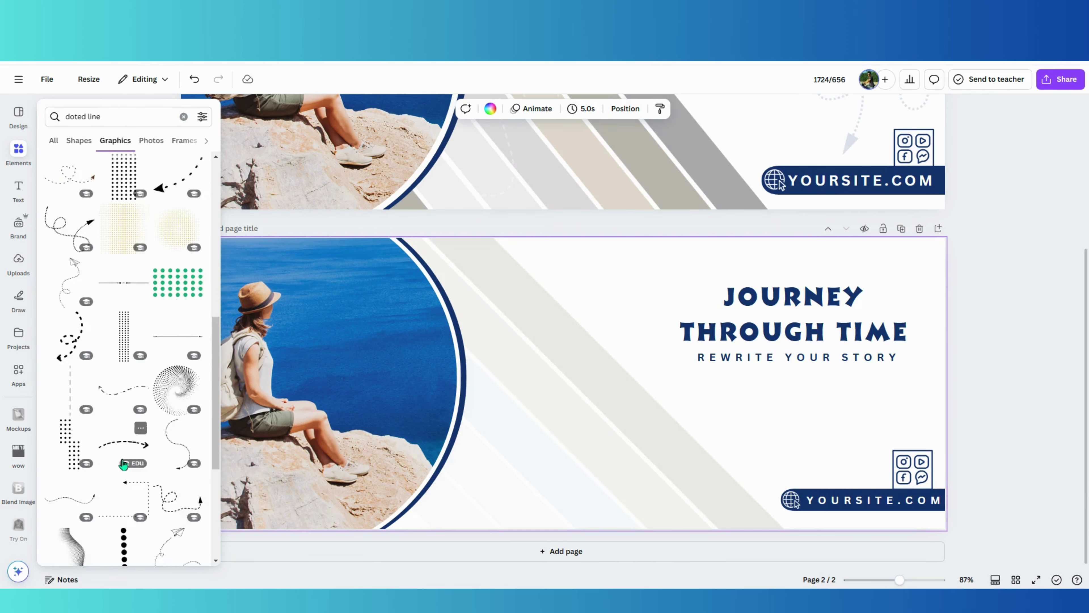
scroll(129, 450, up, 10)
scroll(123, 431, down, 5)
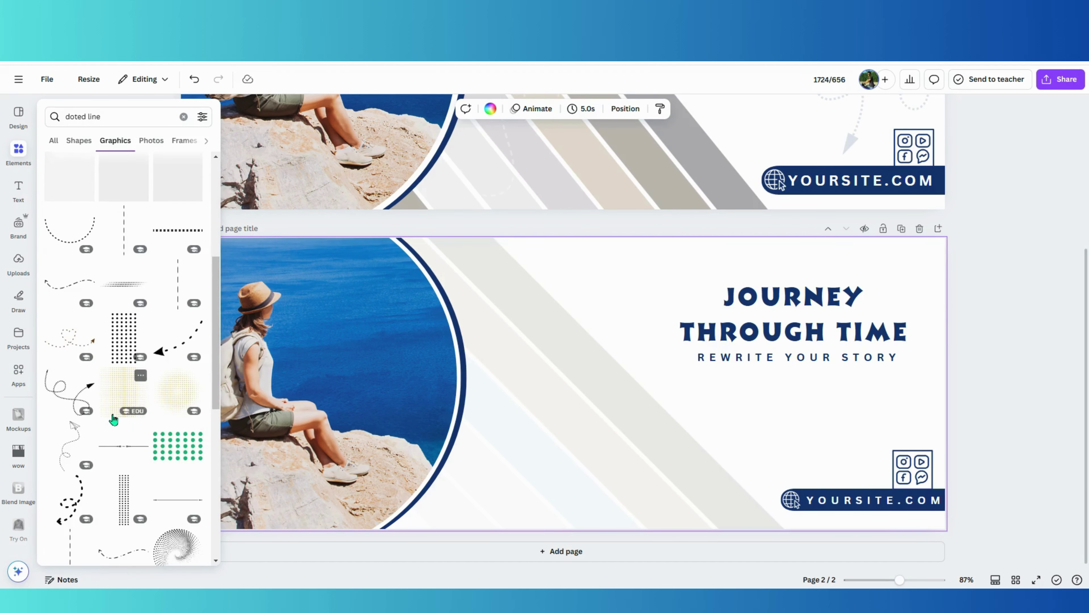
click(84, 395)
drag(559, 390, 909, 479)
- Flip the dotted arrow vertically and horizontally, and rotate and fit it so its head points down beside the social icons
click(548, 108)
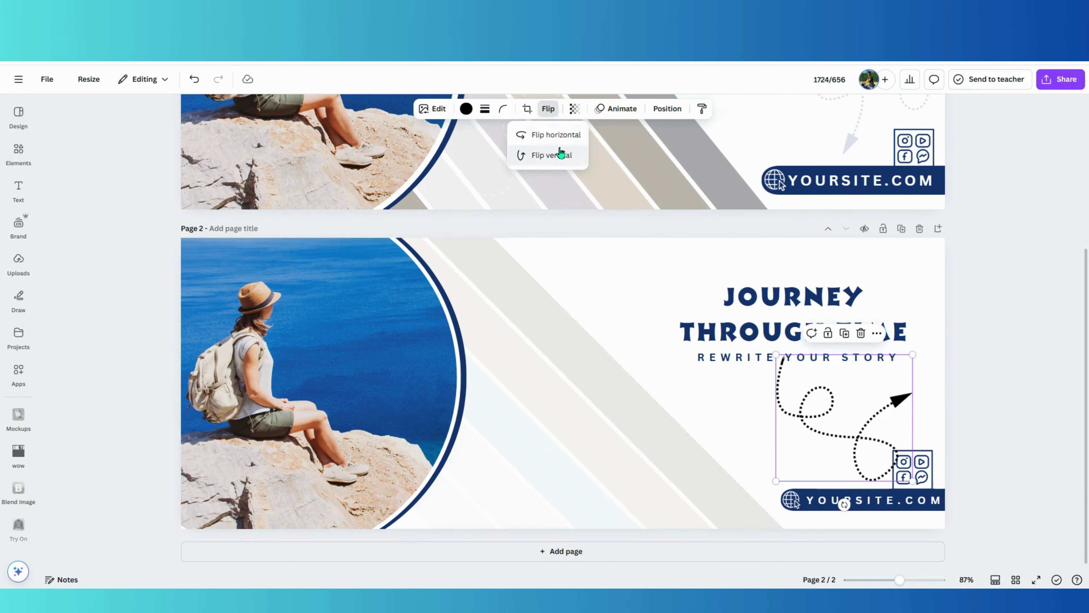
click(553, 155)
click(540, 135)
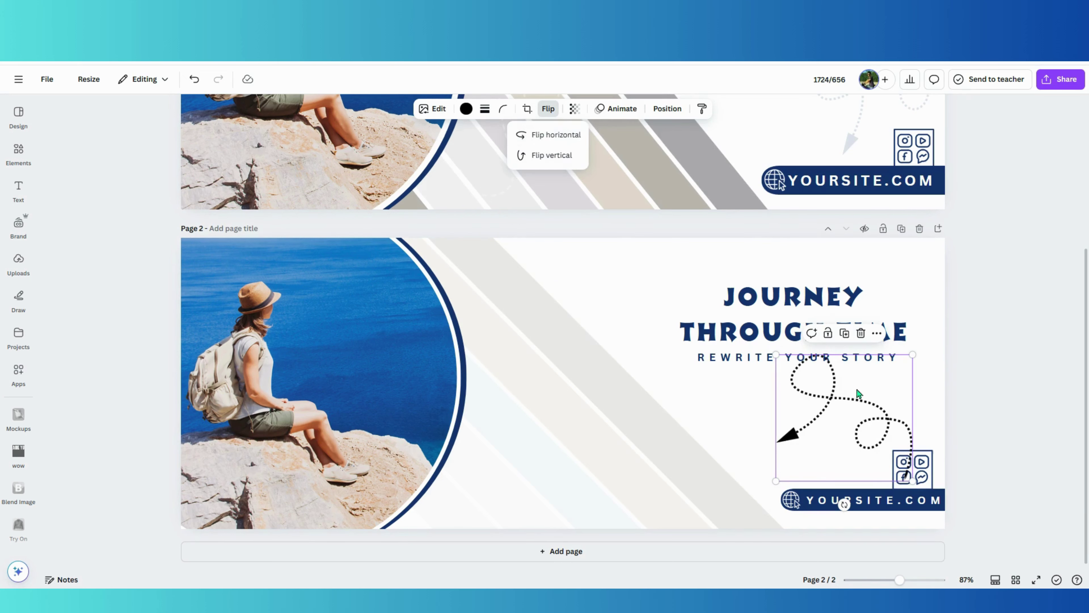
drag(844, 504, 913, 411)
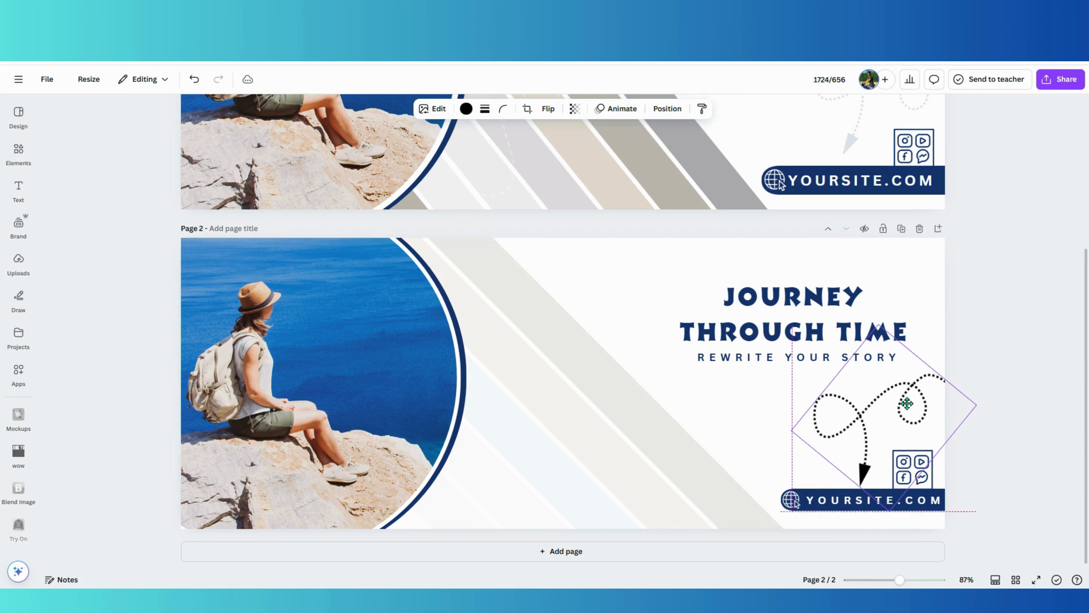
drag(862, 378, 854, 411)
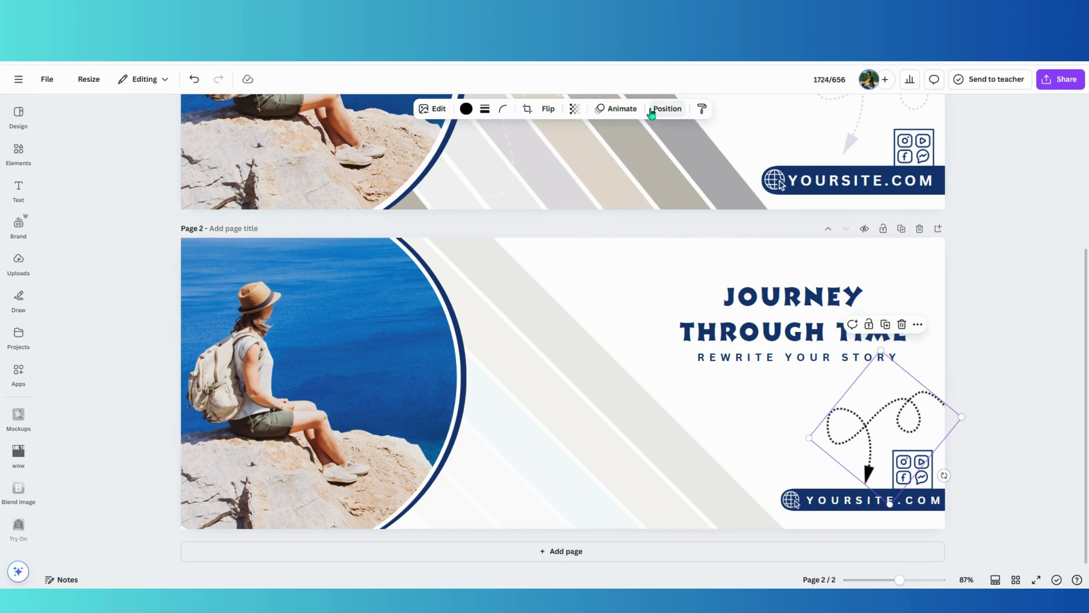
- Fade the dotted arrow by setting its transparency to 14
click(575, 109)
drag(582, 159, 536, 158)
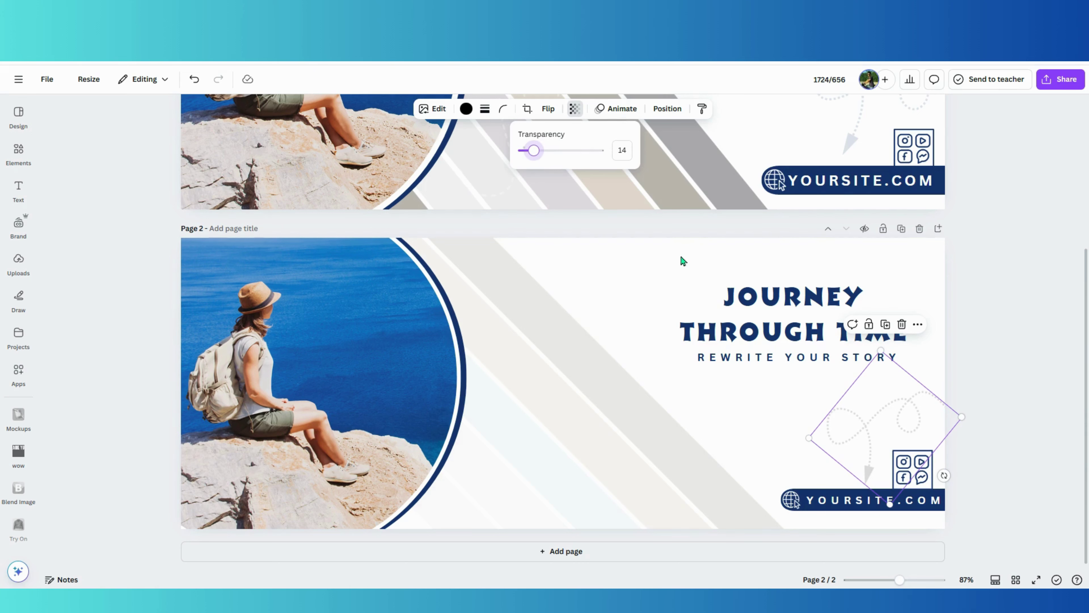
click(1023, 418)
click(994, 474)
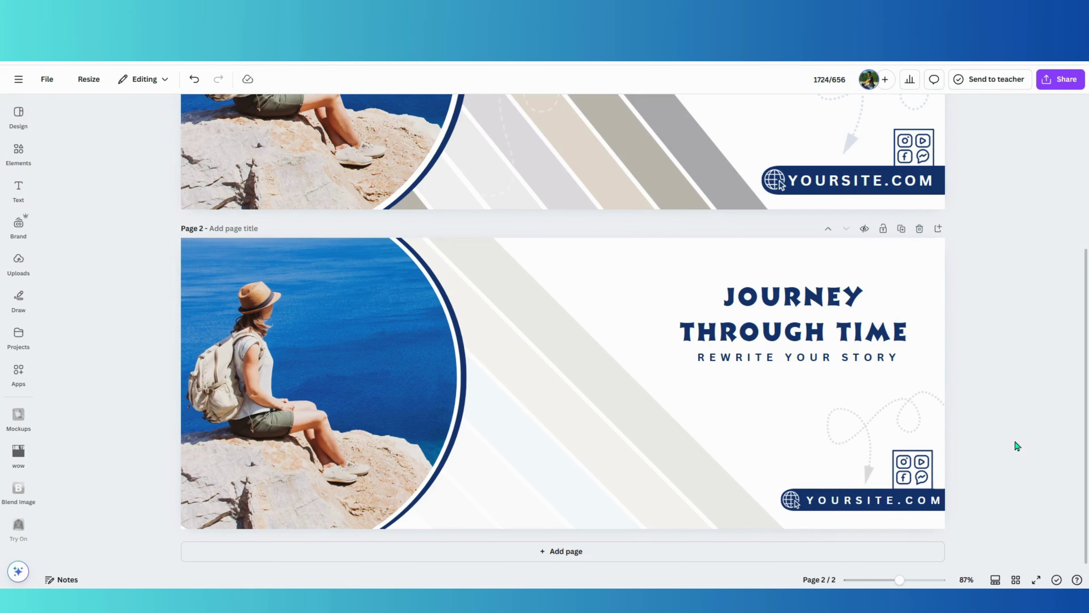
- Insert the dashed paper-plane trail graphic over the faded strips on page 2 and colour it white
click(18, 153)
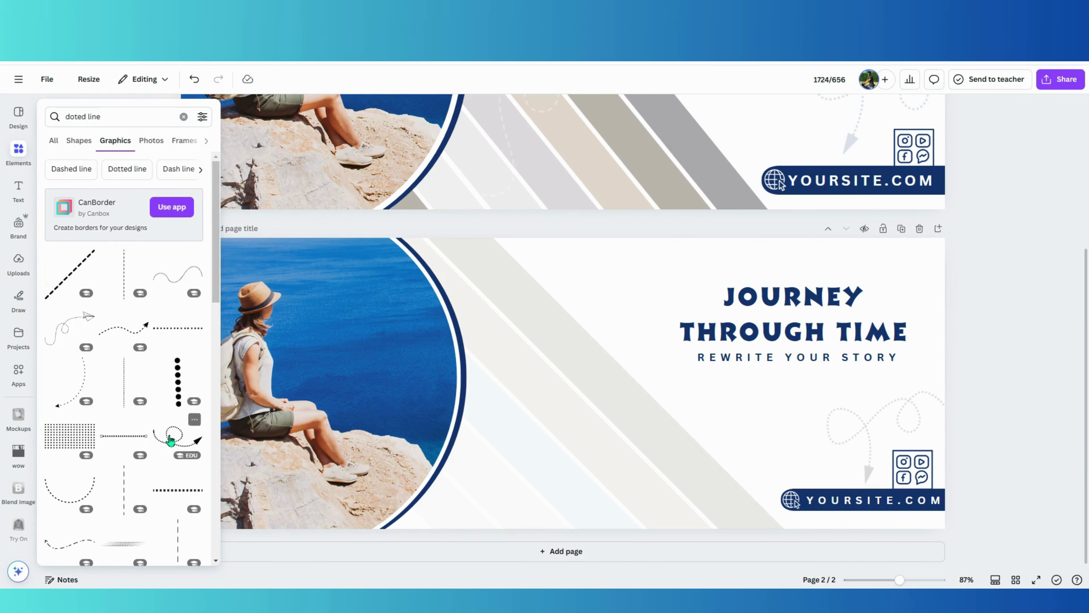
click(60, 342)
drag(535, 421, 542, 480)
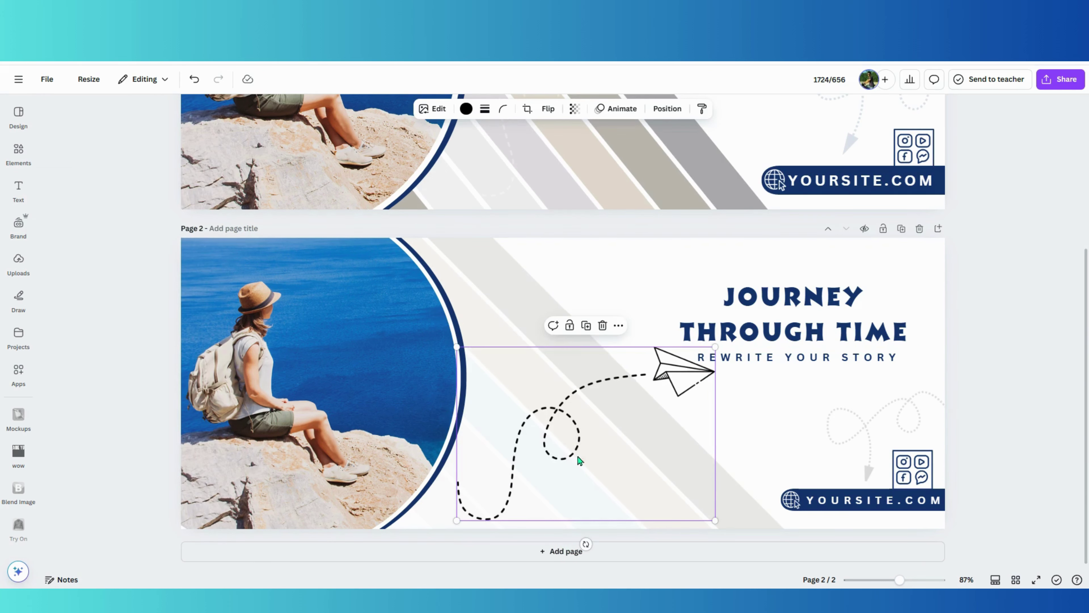
click(466, 109)
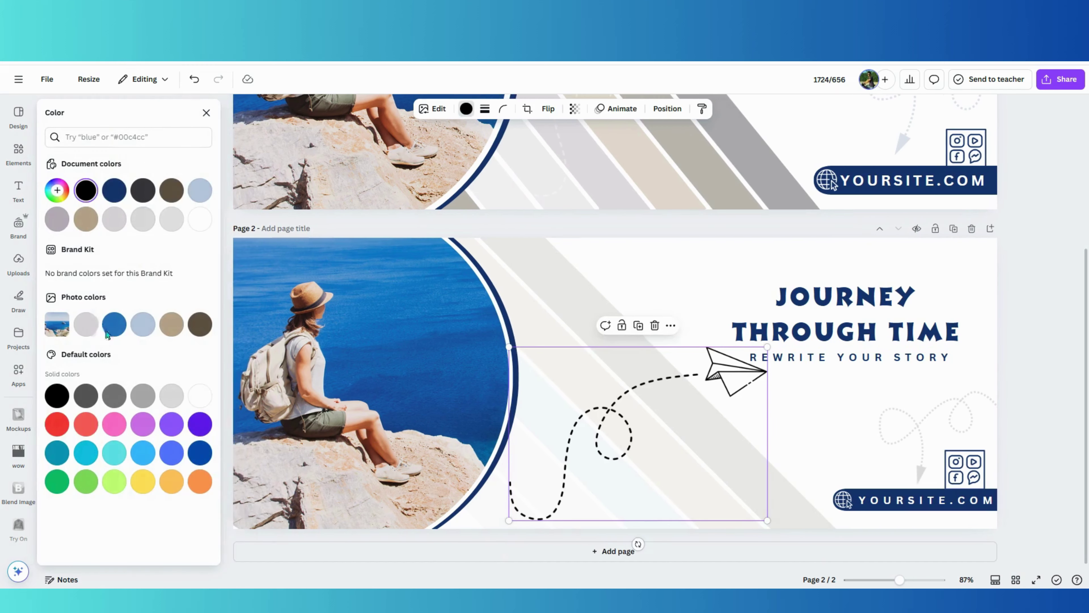
click(200, 396)
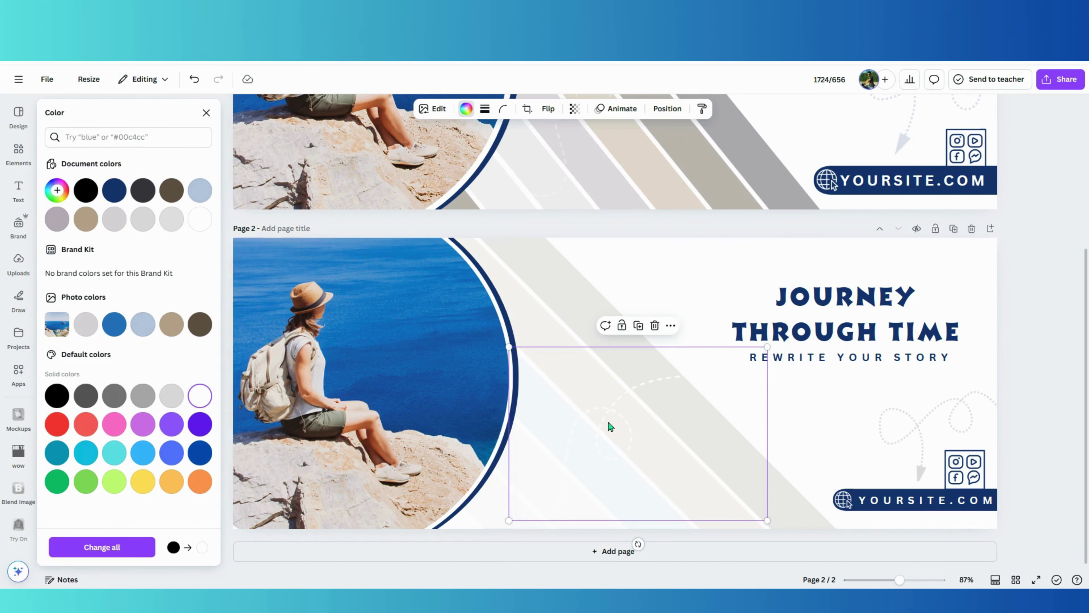
click(1065, 268)
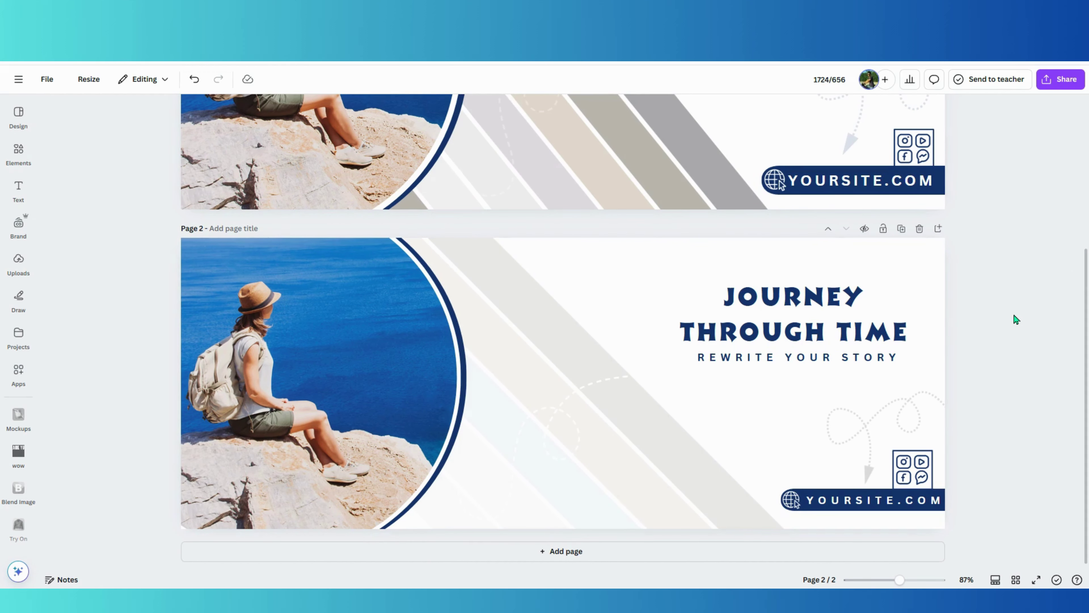
- Search the element graphics for "dot" and browse the results for a dot-grid pattern
click(18, 150)
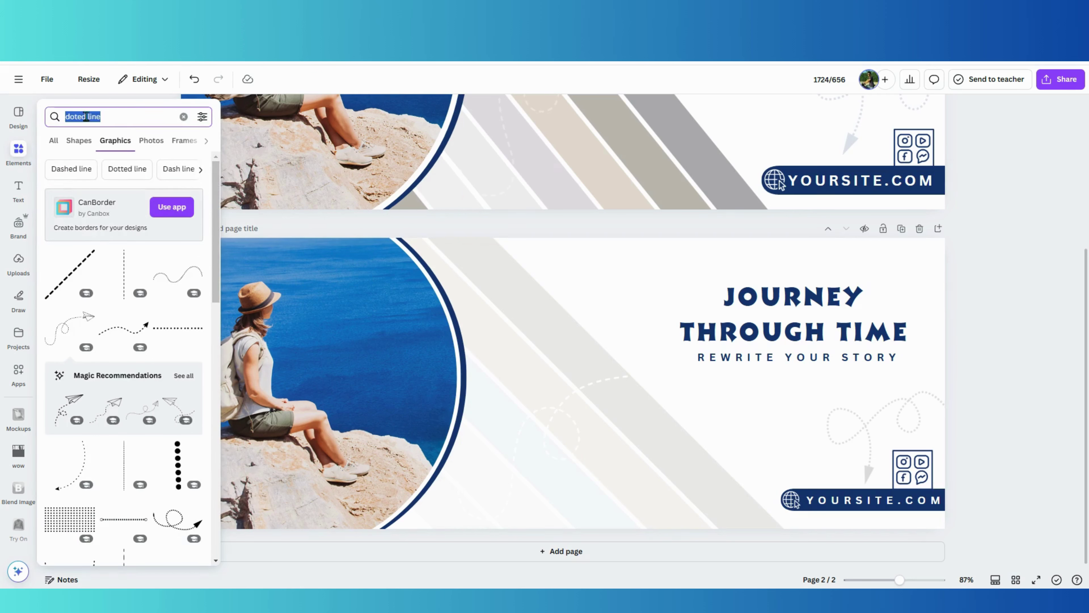
text(dot)
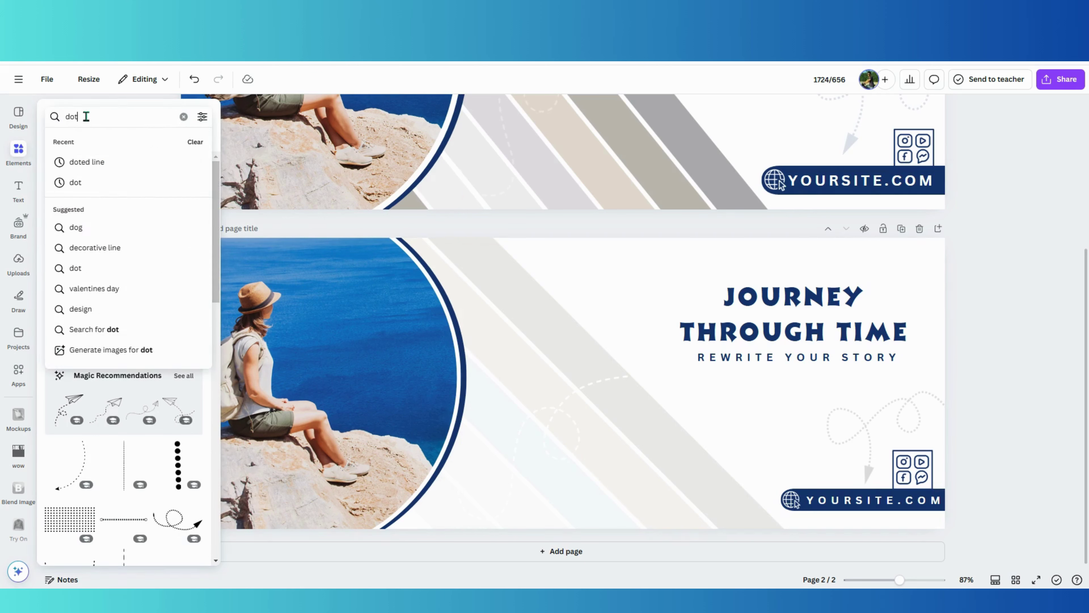
key(Return)
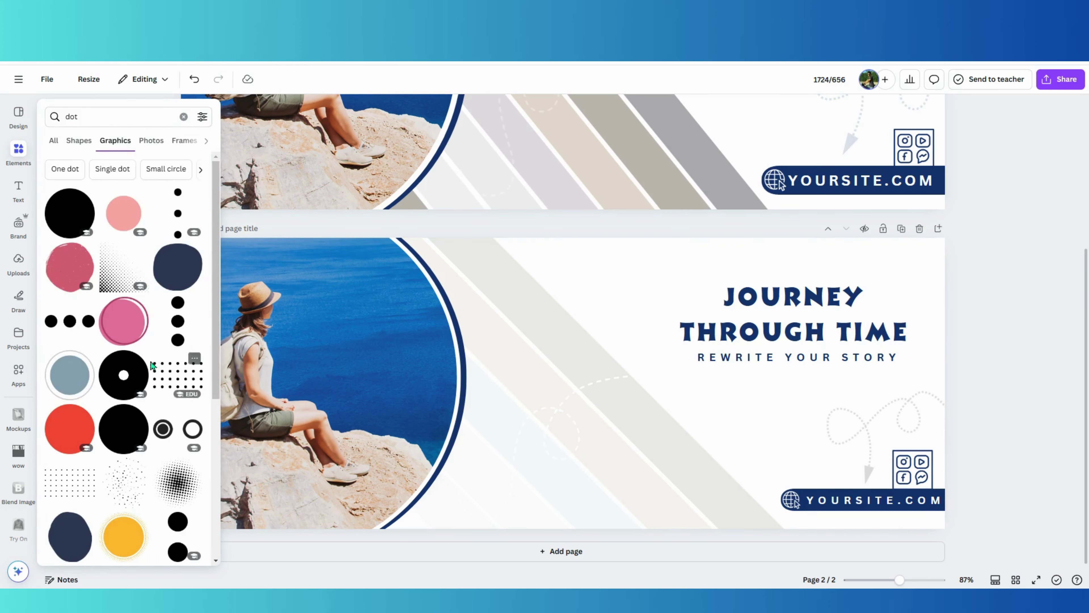
scroll(180, 374, down, 10)
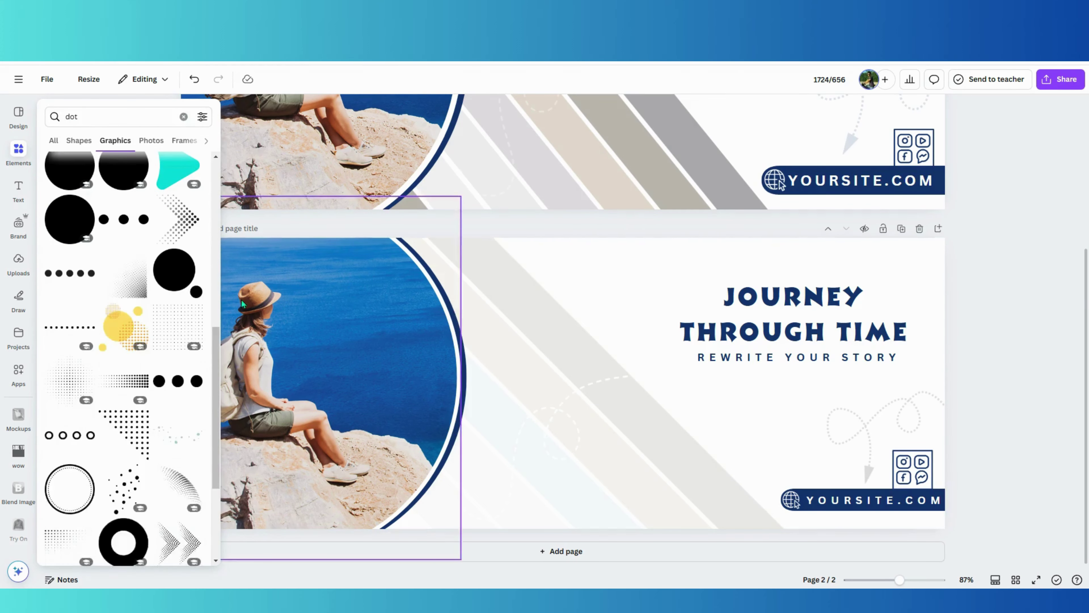
click(18, 150)
click(18, 151)
scroll(103, 361, down, 10)
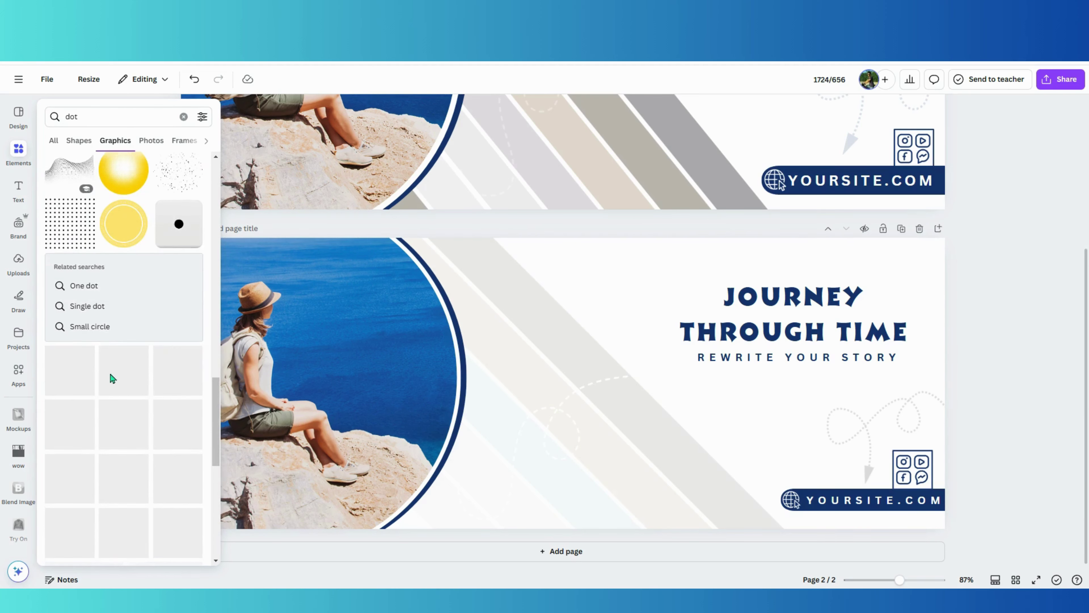
scroll(128, 387, down, 5)
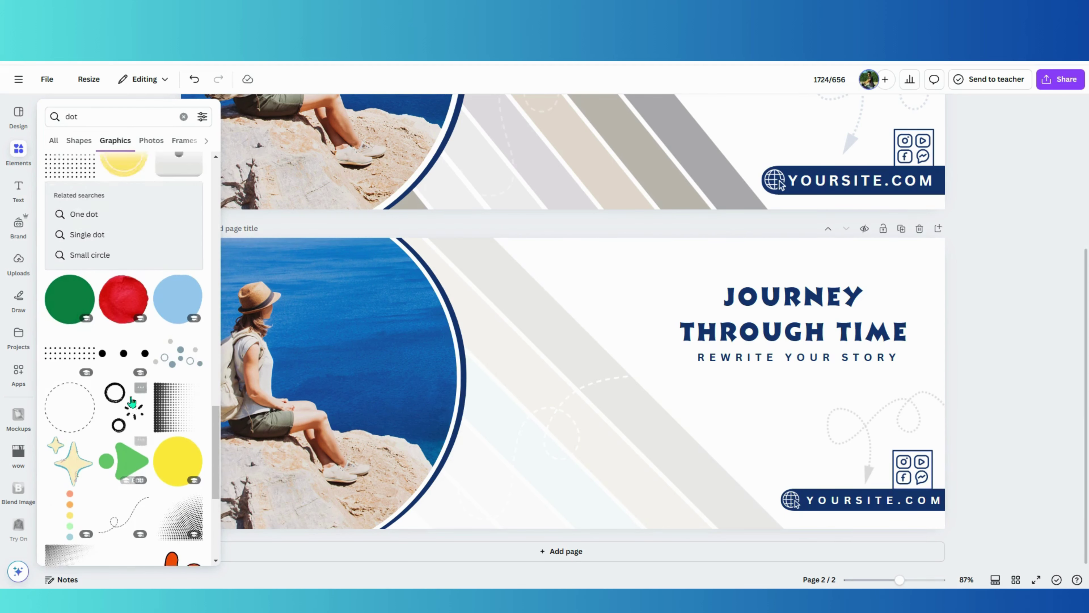
scroll(133, 387, down, 10)
scroll(135, 418, down, 10)
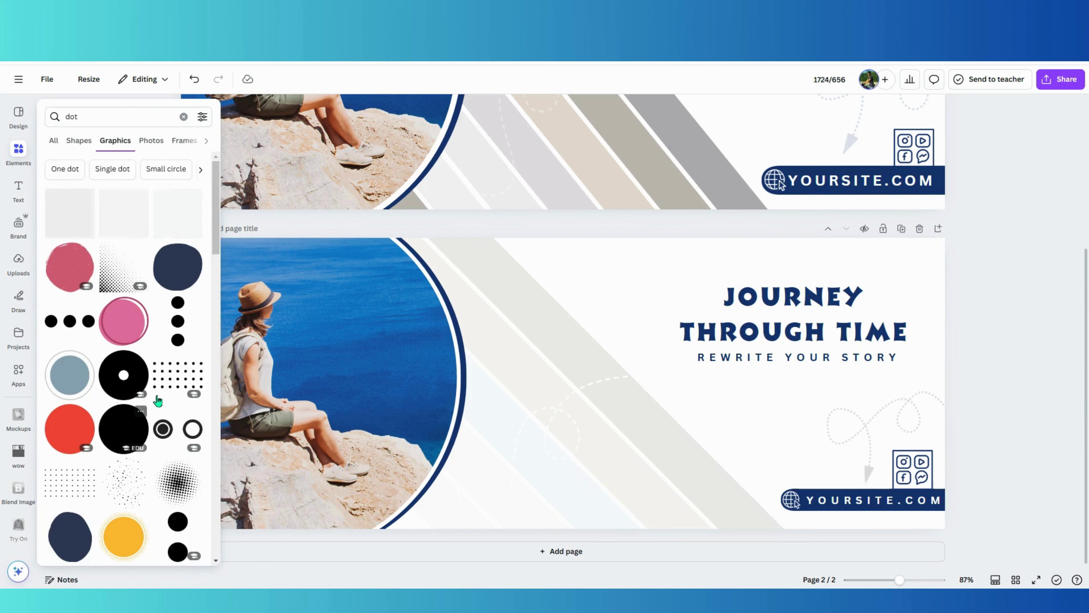
- Insert the rectangular dot grid, shrink it into page 2's upper-right corner above the heading, and set its transparency to 17
click(172, 380)
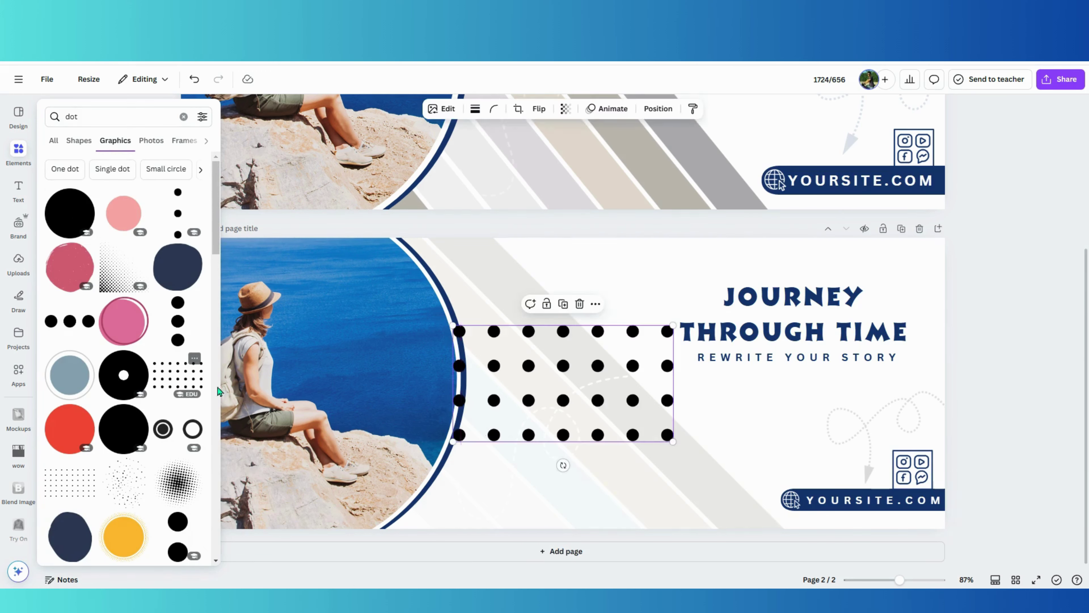
click(221, 339)
drag(452, 442, 917, 263)
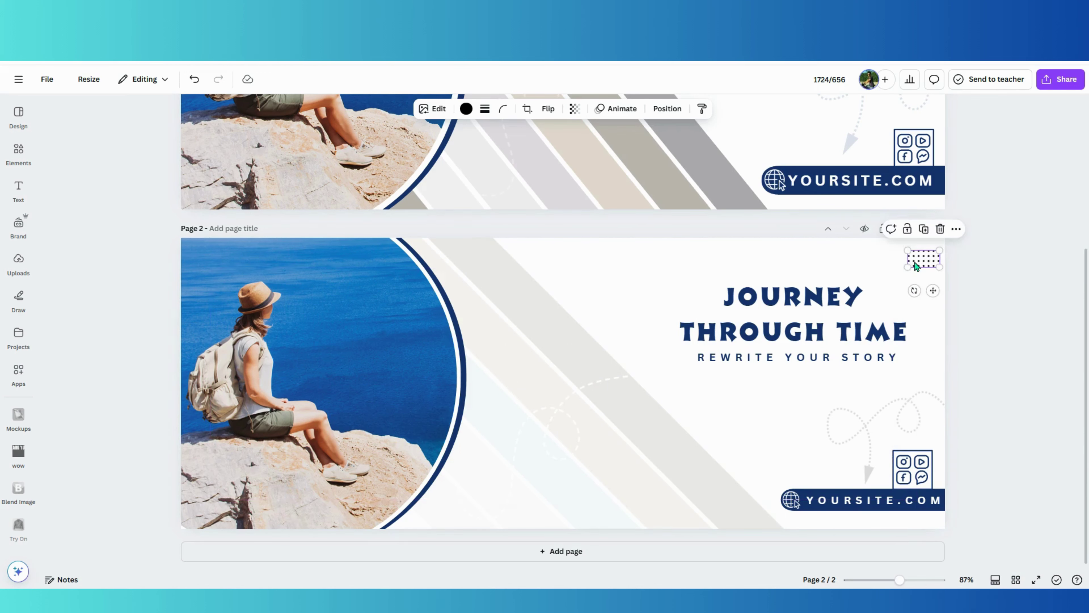
click(575, 109)
click(537, 151)
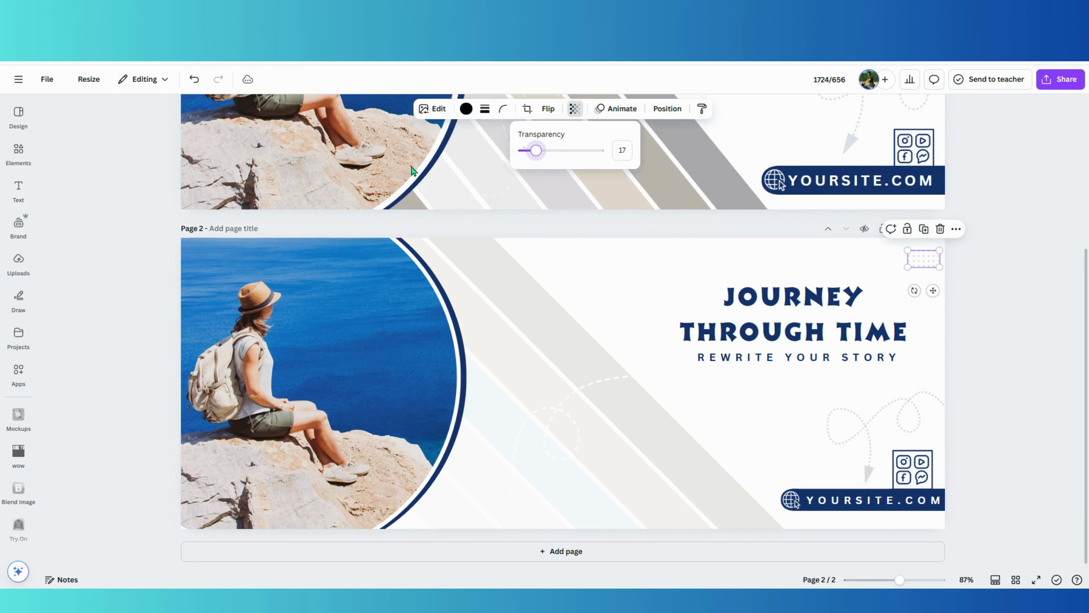
- Insert a square dot grid from the "dot" graphics, shrink it, and place it near page 2's upper edge between the strips and heading
click(3, 156)
scroll(95, 318, down, 5)
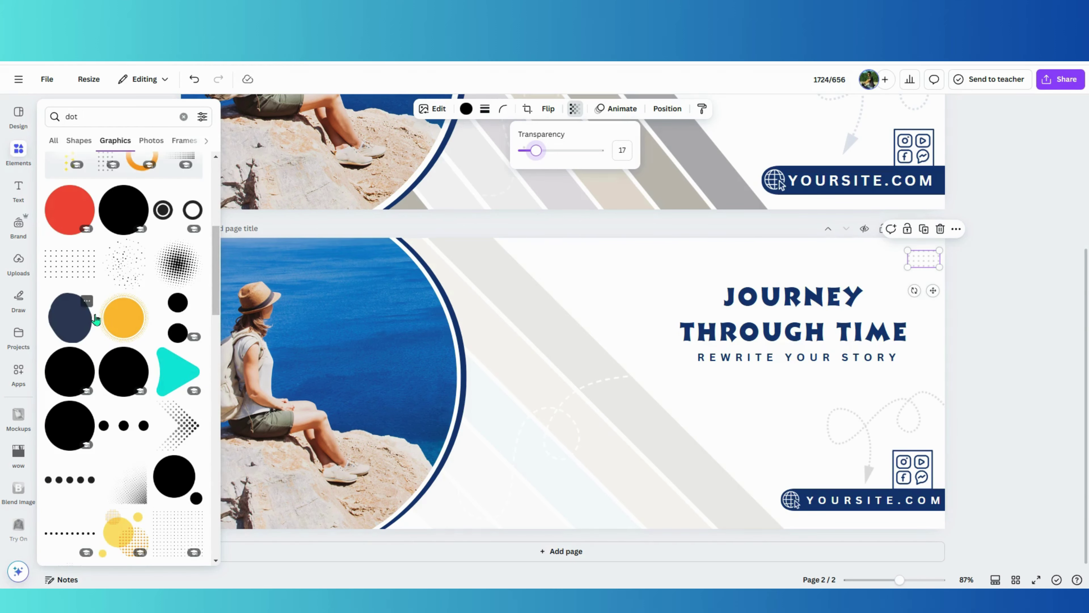
scroll(118, 259, down, 10)
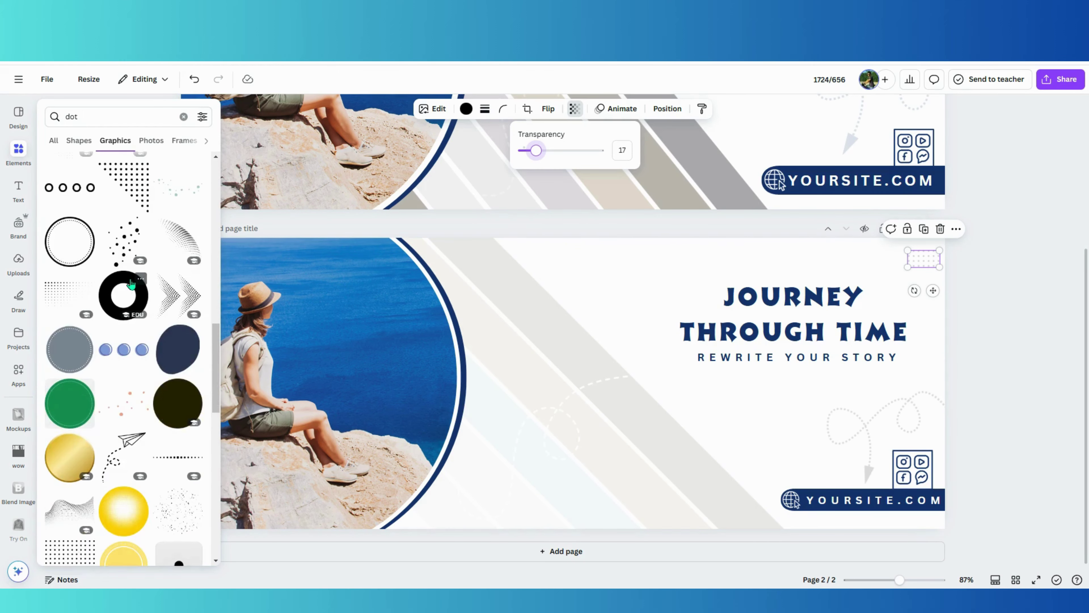
scroll(133, 298, down, 10)
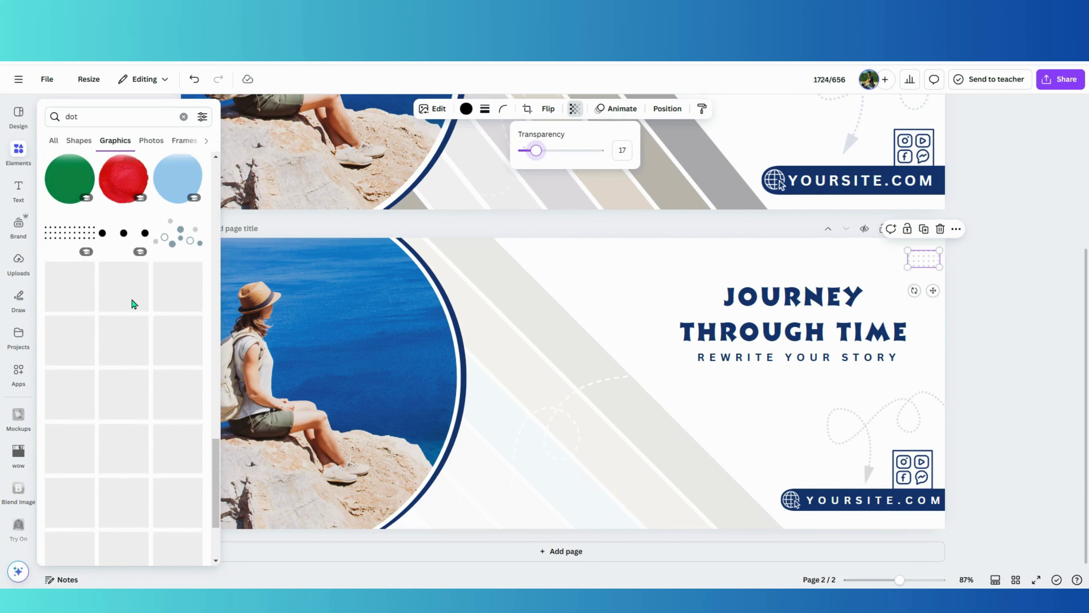
scroll(124, 297, down, 4)
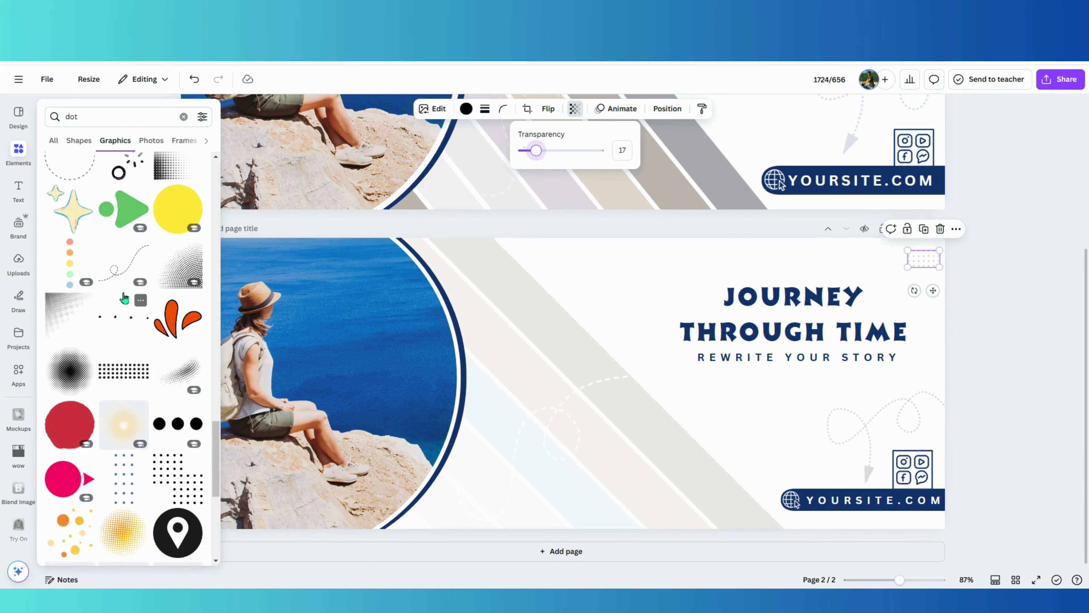
scroll(146, 275, down, 10)
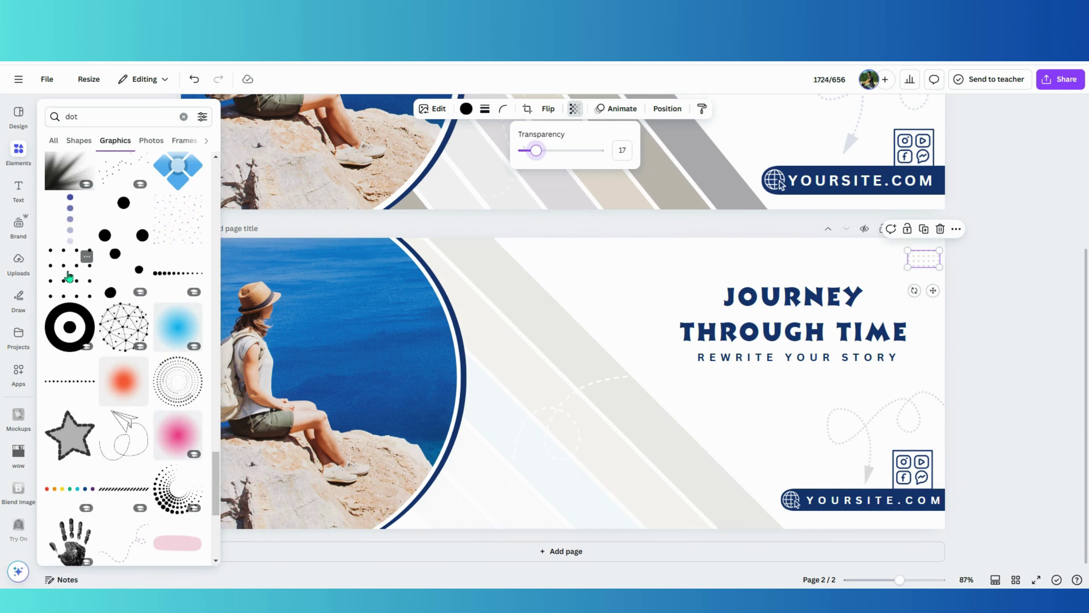
click(68, 277)
drag(609, 327, 591, 267)
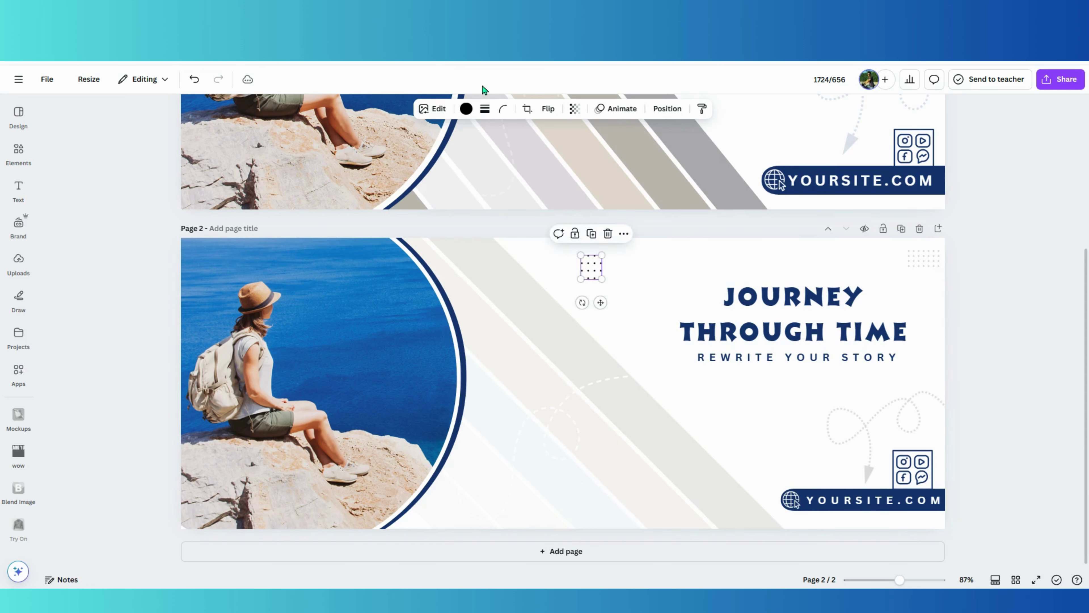
- Fade the square dot grid to a faint grey by lowering its transparency value
click(574, 109)
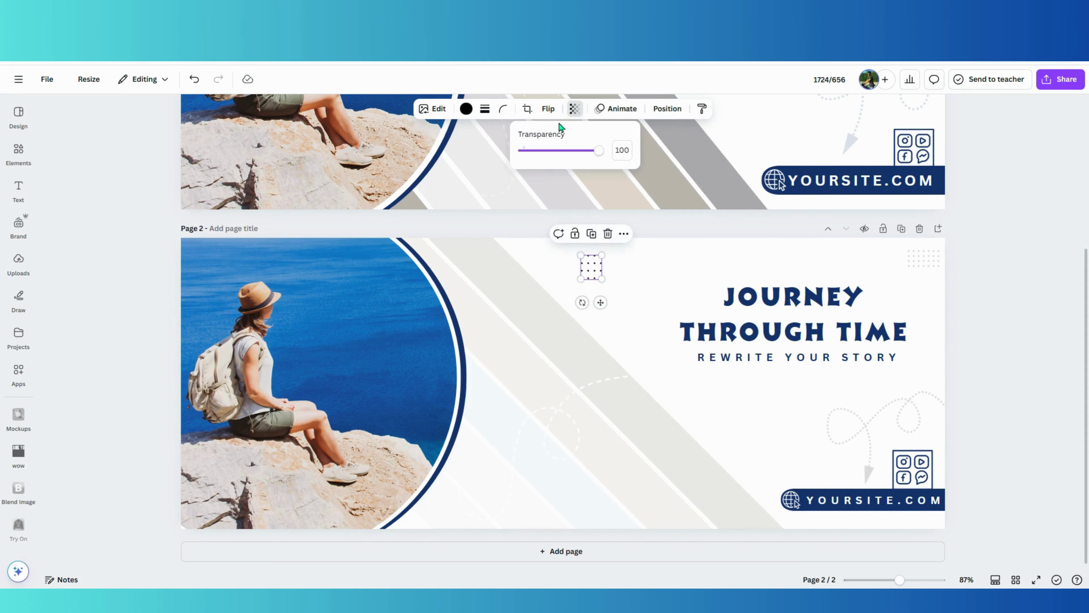
click(539, 151)
click(1034, 308)
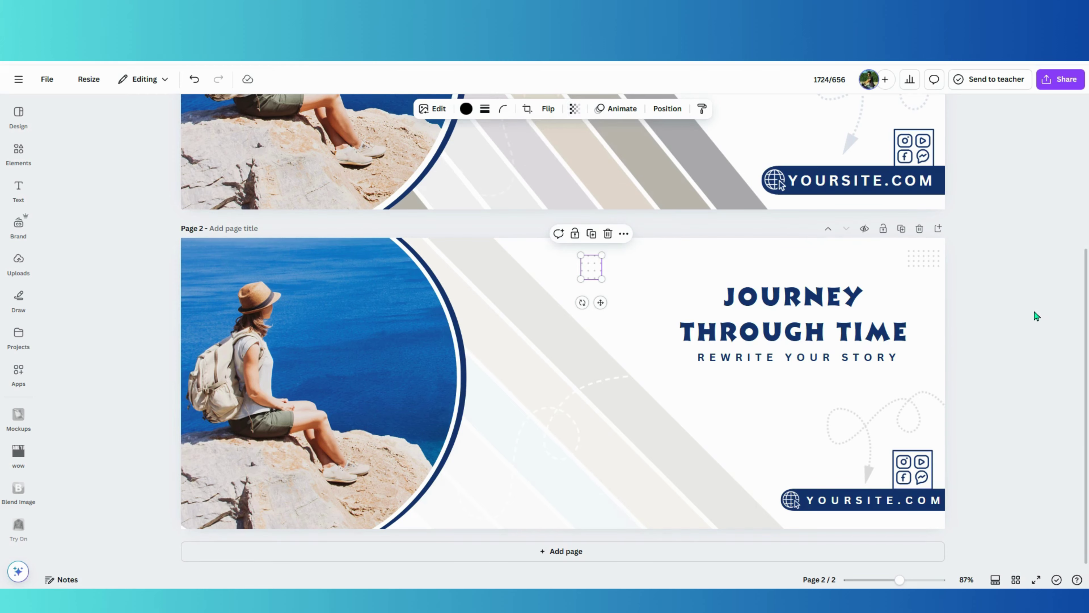
scroll(1011, 332, up, 5)
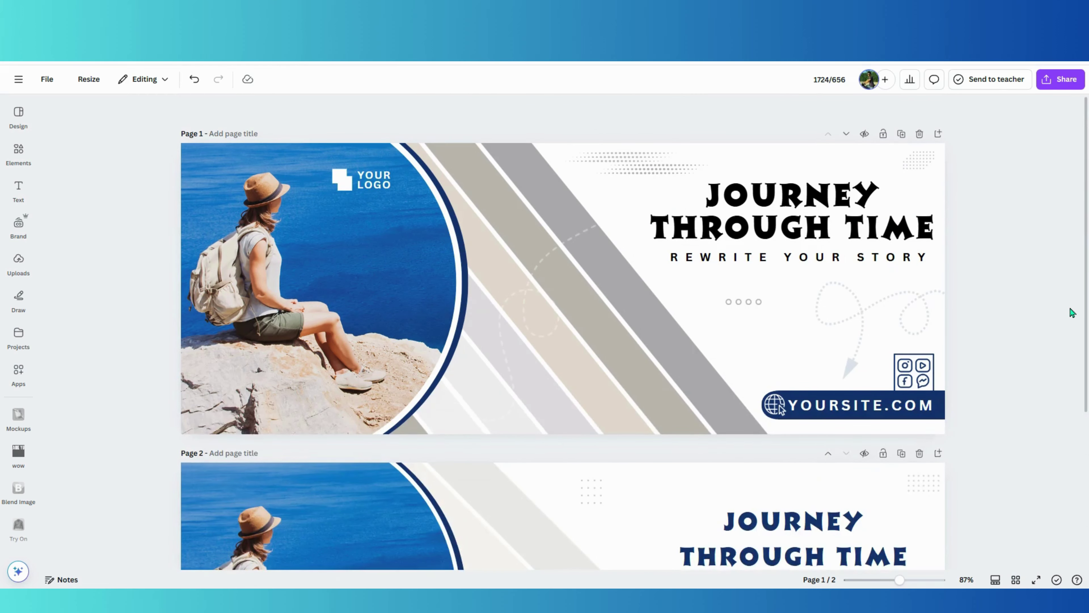
scroll(1061, 296, down, 5)
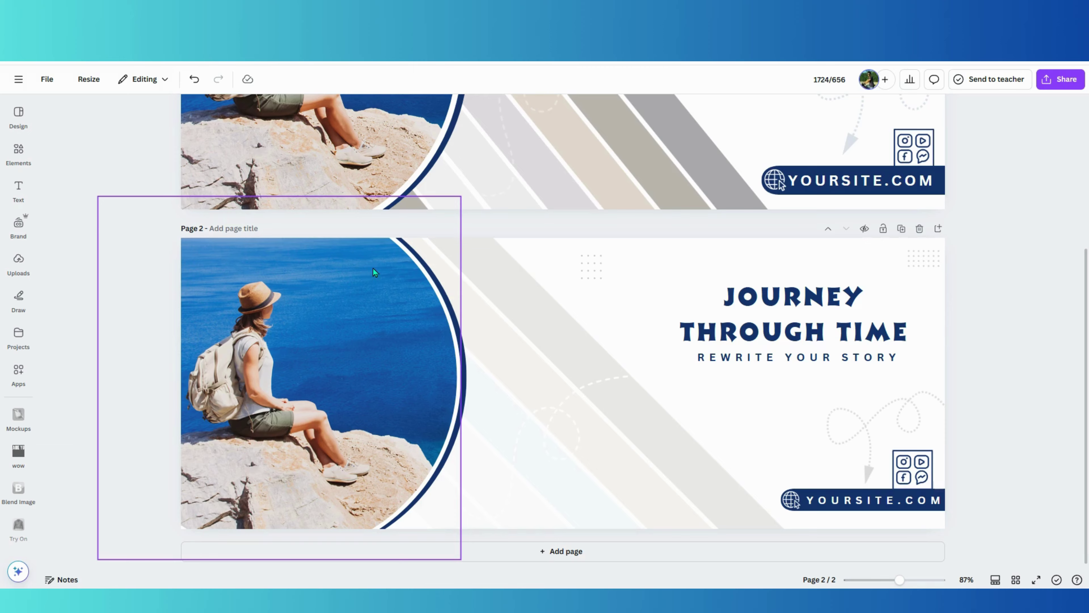
scroll(373, 272, up, 5)
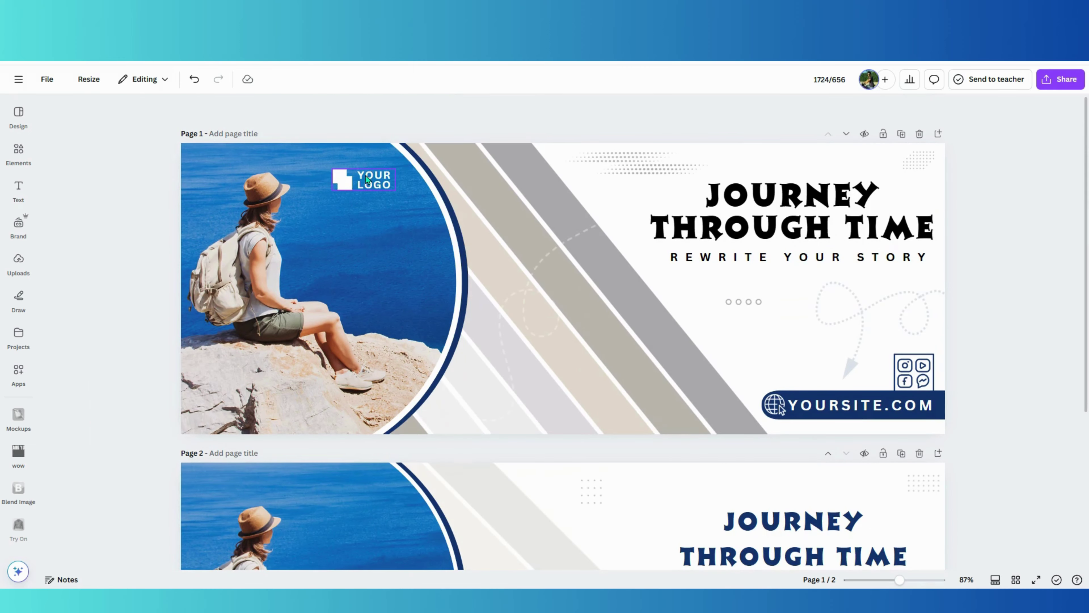
scroll(360, 270, down, 5)
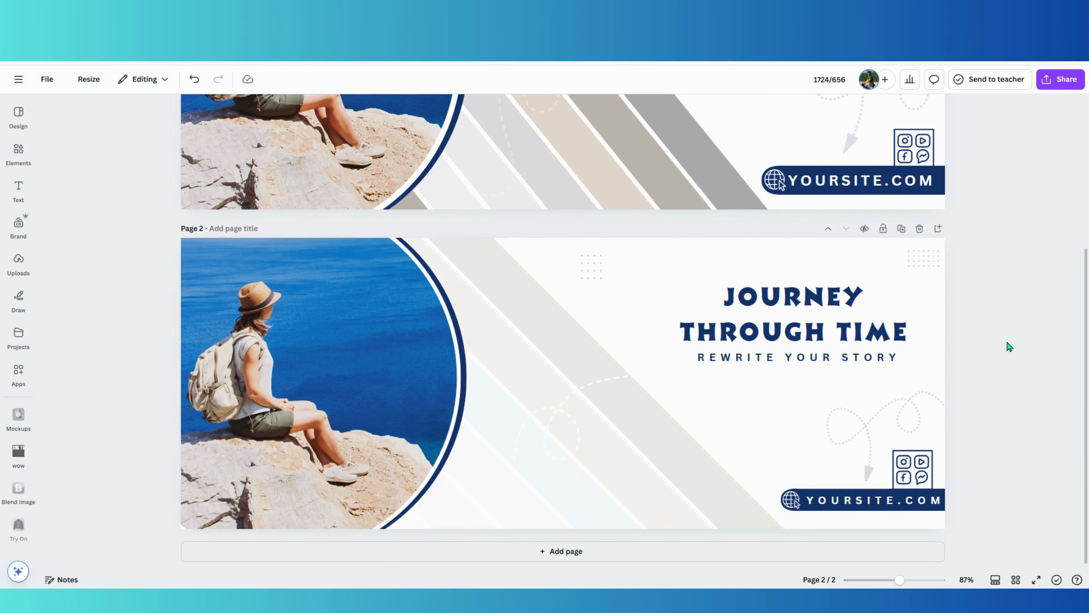